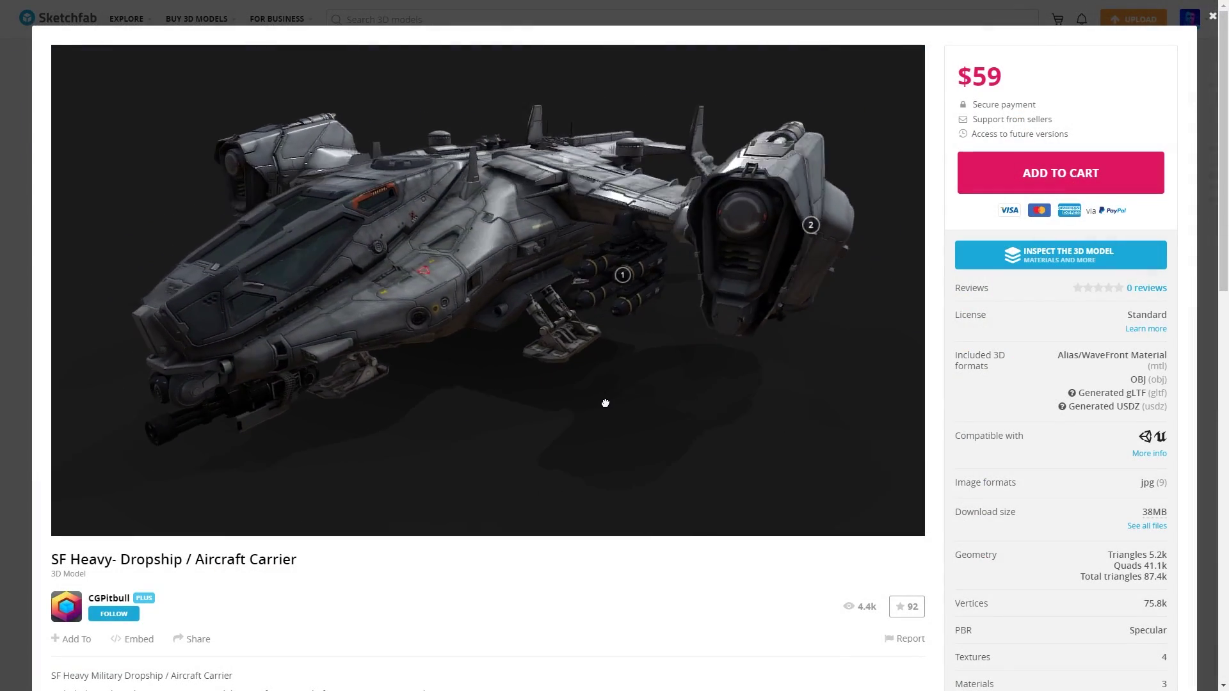
# View the SF Heavy Dropship / Aircraft Carrier model on Sketchfab from several angles.
pyautogui.moveTo(605, 403); pyautogui.dragTo(637, 395)
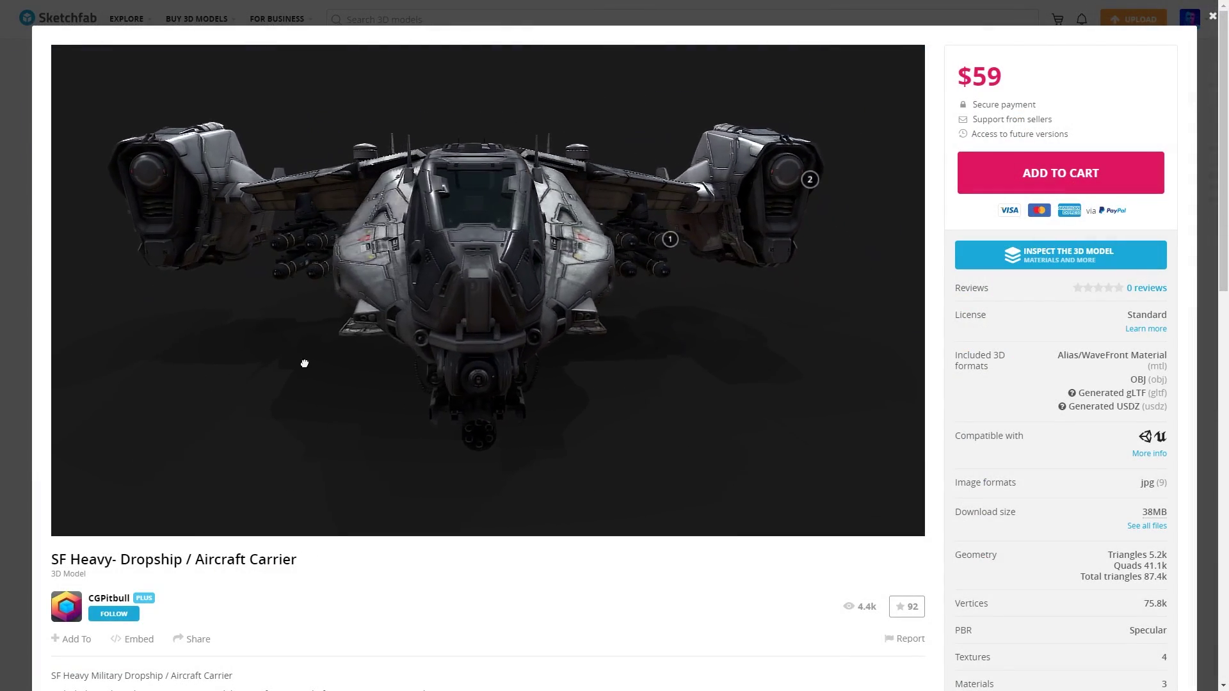
pyautogui.moveTo(307, 363); pyautogui.dragTo(470, 366)
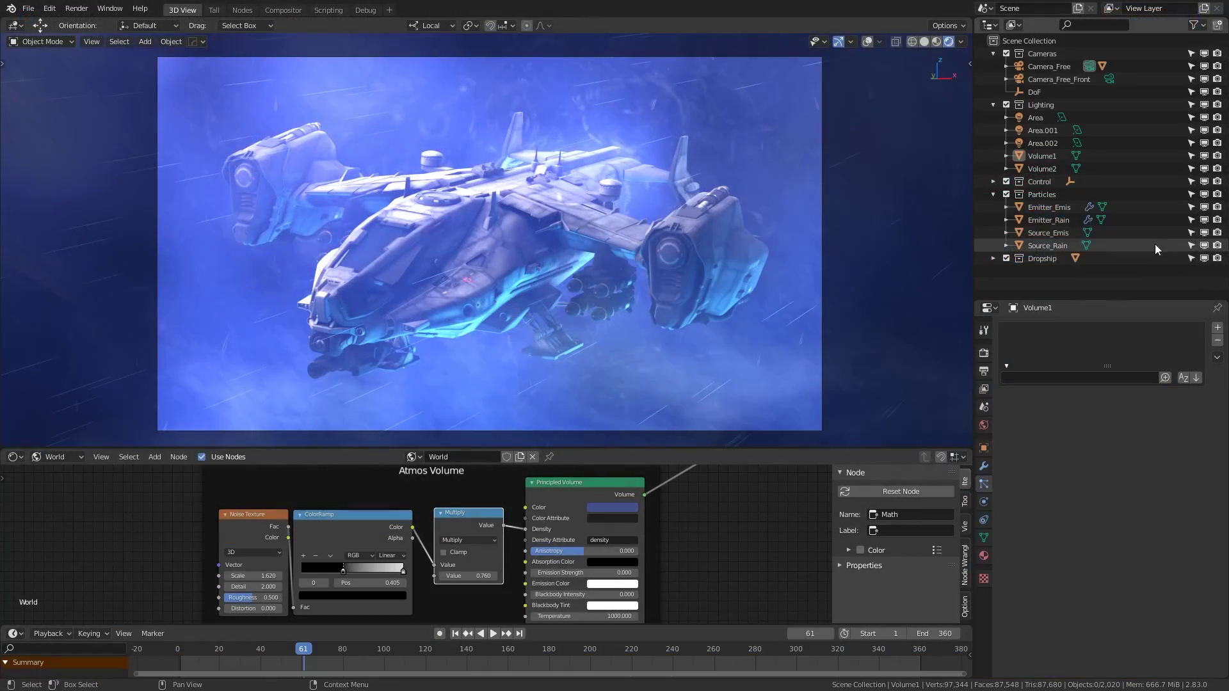
# In Blender, hide Emitter_Rain, Emitter_Emis, Volume2 and Volume1 in the viewport.
pyautogui.click(1204, 220)
pyautogui.click(1203, 206)
pyautogui.click(1204, 168)
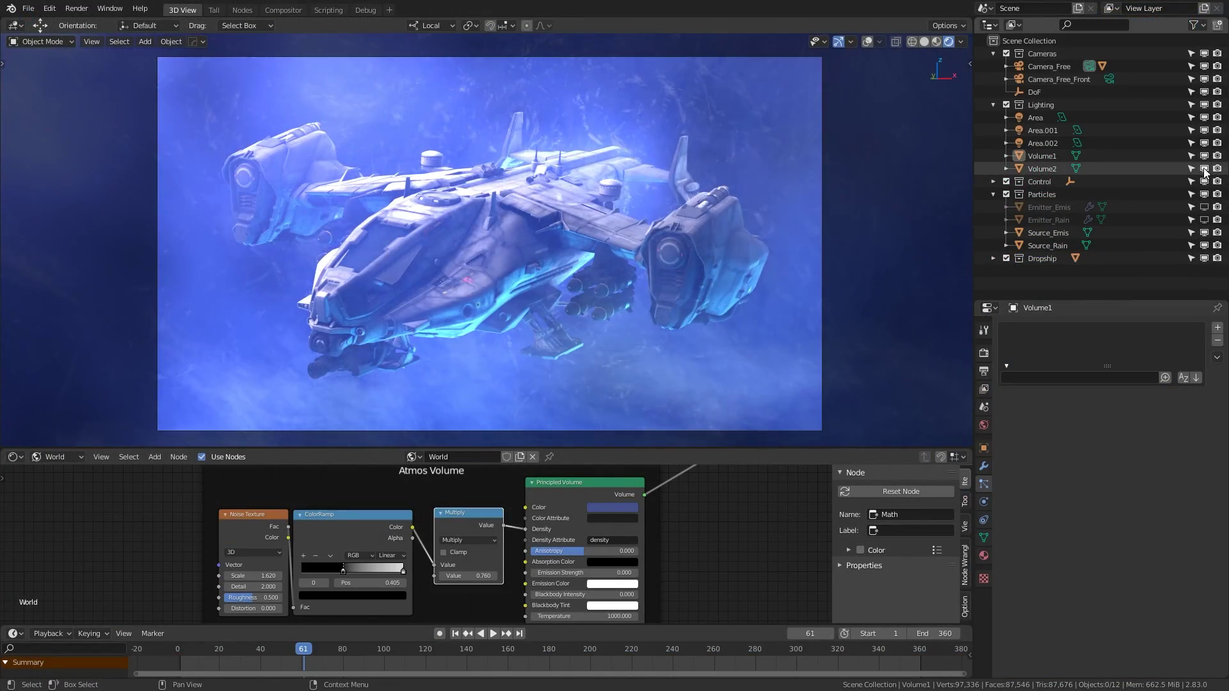
pyautogui.click(1203, 156)
# In the Atmos Volume world setup, disconnect Multiply from the Principled Volume's Density and set the Density to 0.06.
pyautogui.moveTo(525, 529); pyautogui.dragTo(714, 549)
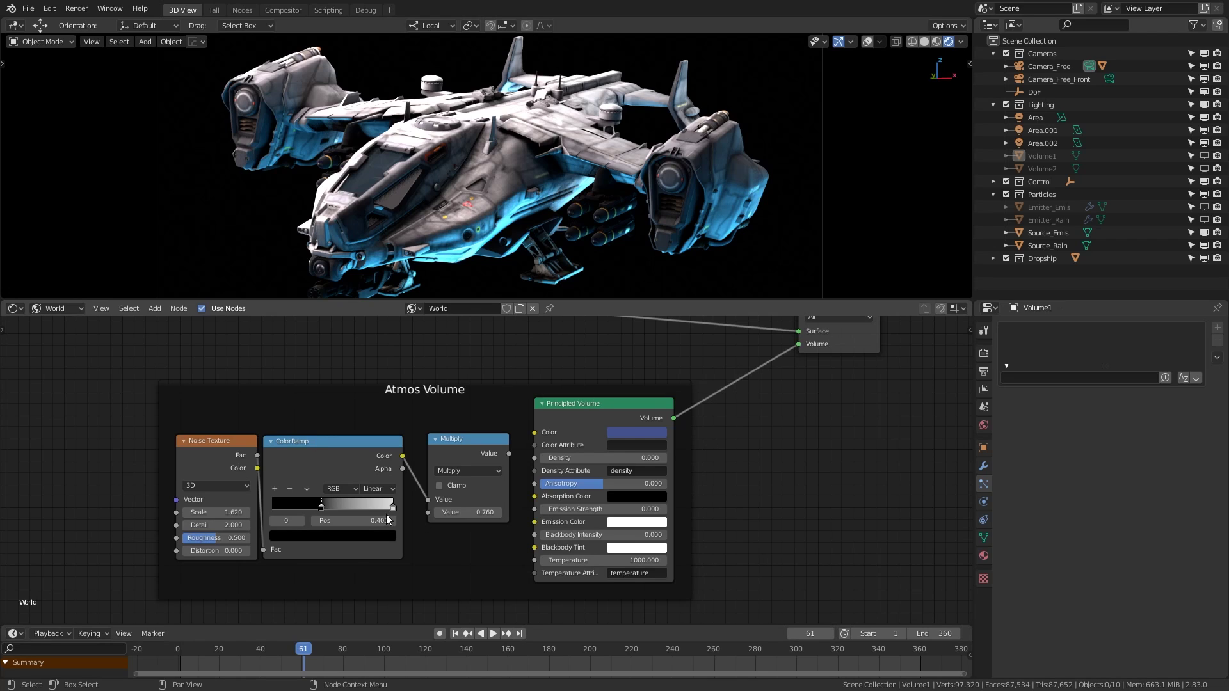
pyautogui.moveTo(641, 363); pyautogui.dragTo(457, 434, button='middle')
pyautogui.moveTo(369, 502); pyautogui.dragTo(468, 466, button='middle')
pyautogui.scroll(1, 491, 447)
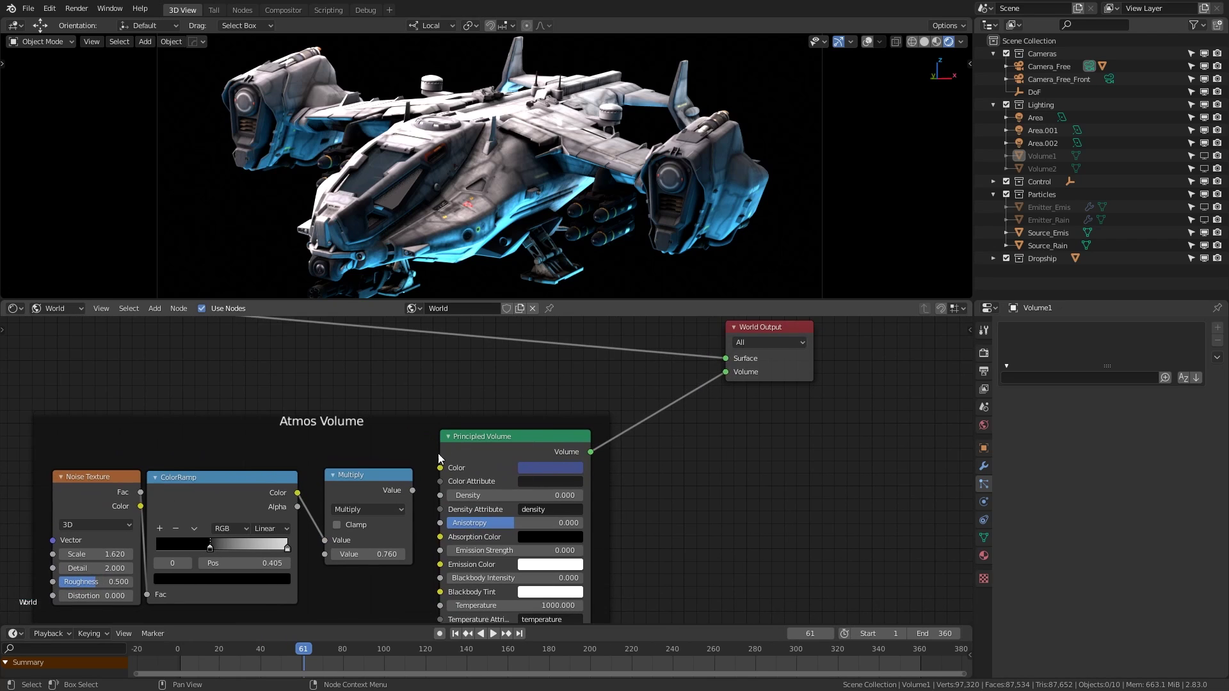
pyautogui.scroll(1, 548, 468)
pyautogui.moveTo(579, 454); pyautogui.dragTo(487, 517, button='middle')
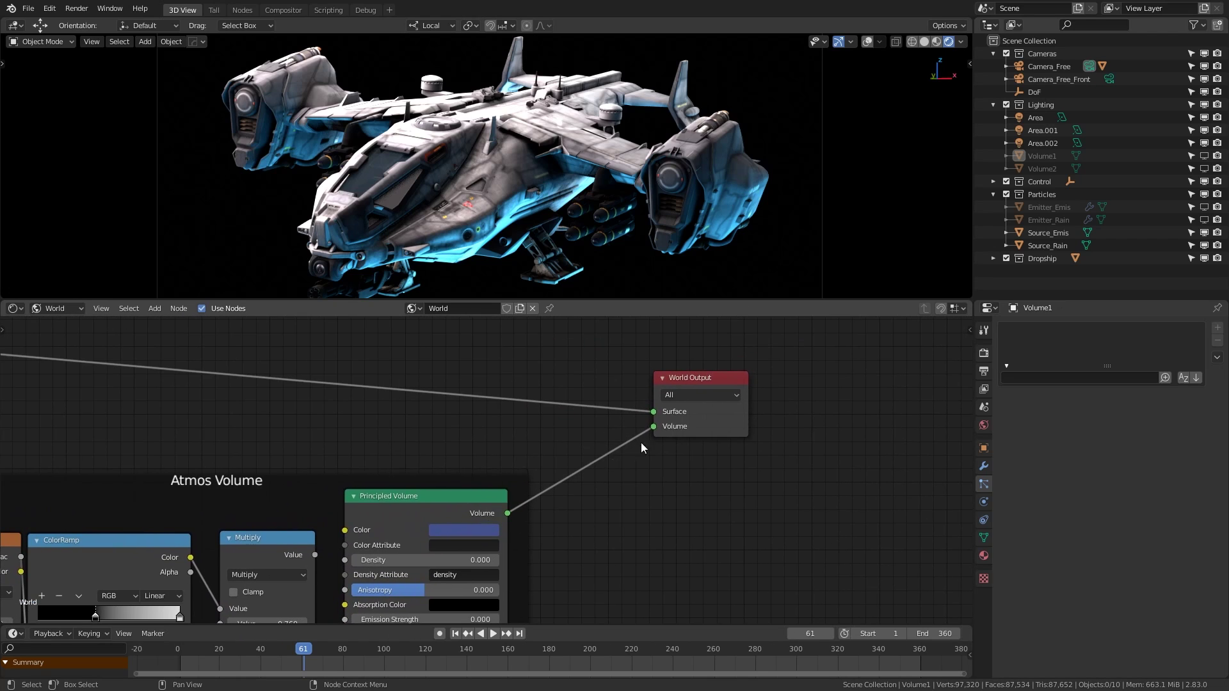
pyautogui.moveTo(543, 455); pyautogui.dragTo(642, 384, button='middle')
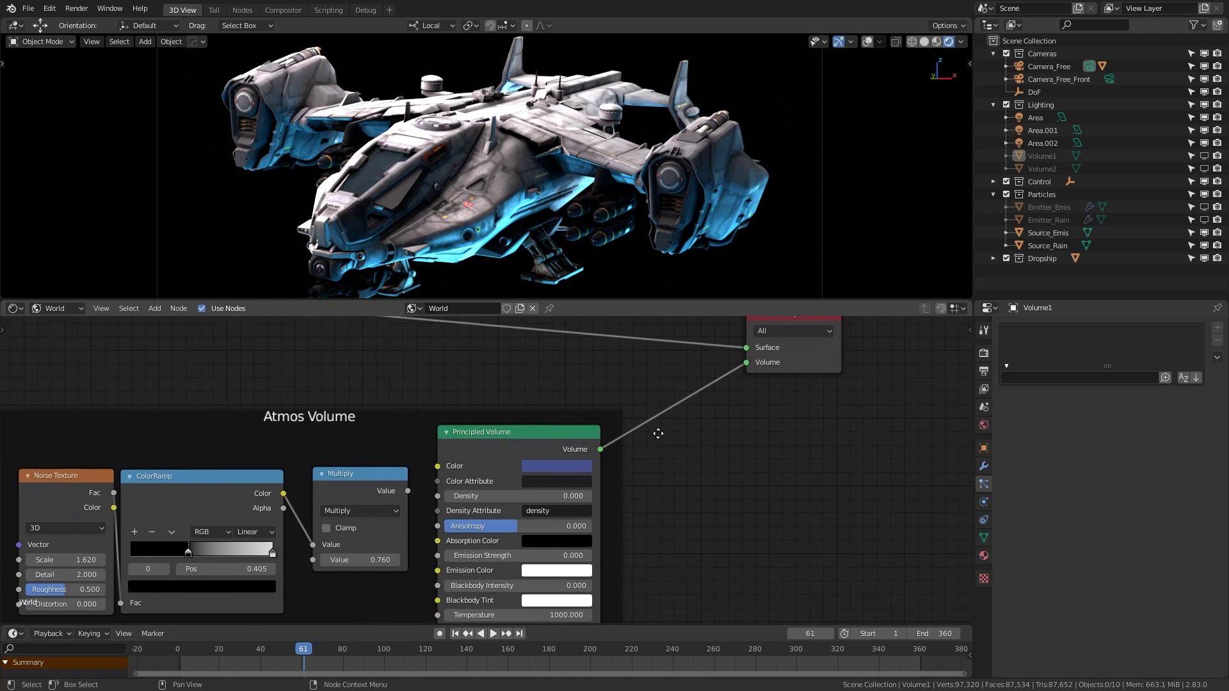
pyautogui.click(517, 486)
pyautogui.press('BackSpace')
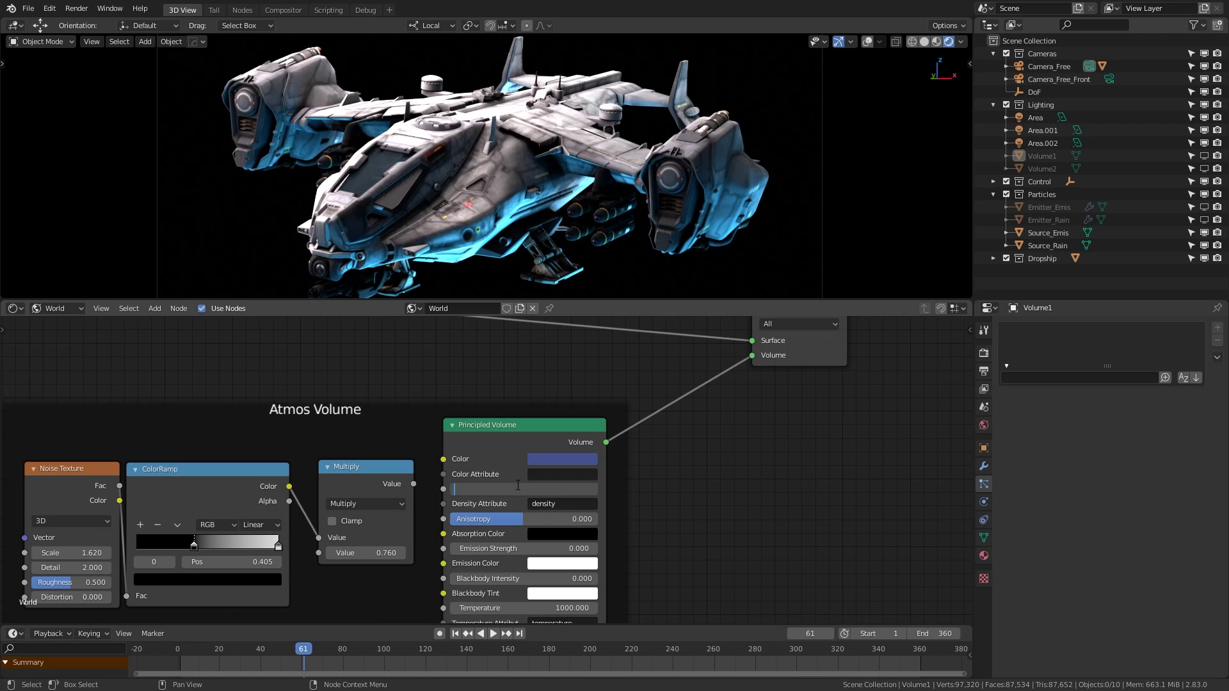
pyautogui.write('0.06')
pyautogui.press('Return')
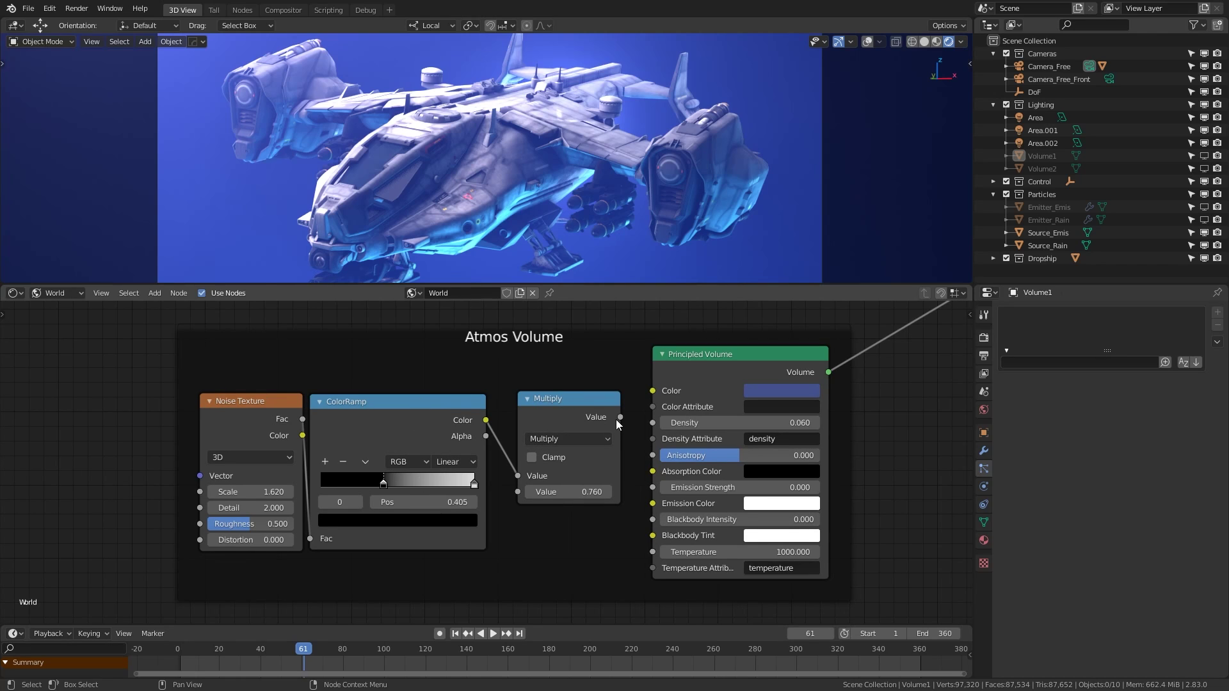
# Connect the Multiply node's Value output to the Principled Volume's Density input.
pyautogui.moveTo(624, 418); pyautogui.dragTo(650, 424)
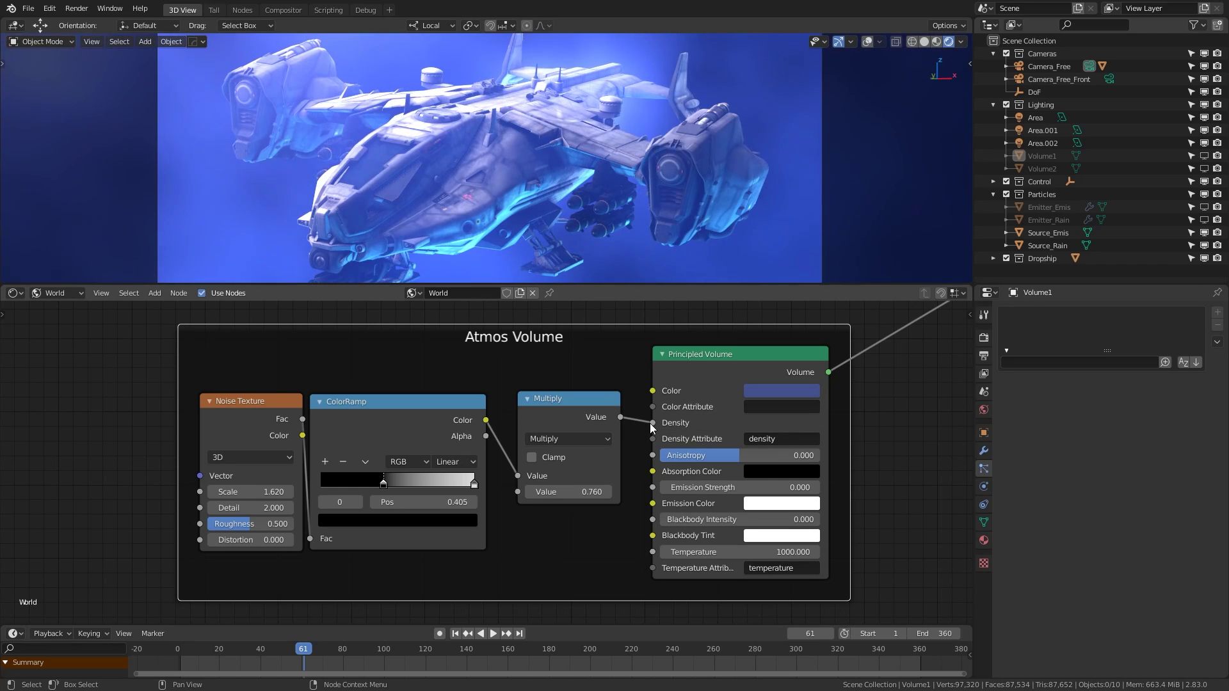
pyautogui.moveTo(599, 285); pyautogui.dragTo(486, 522)
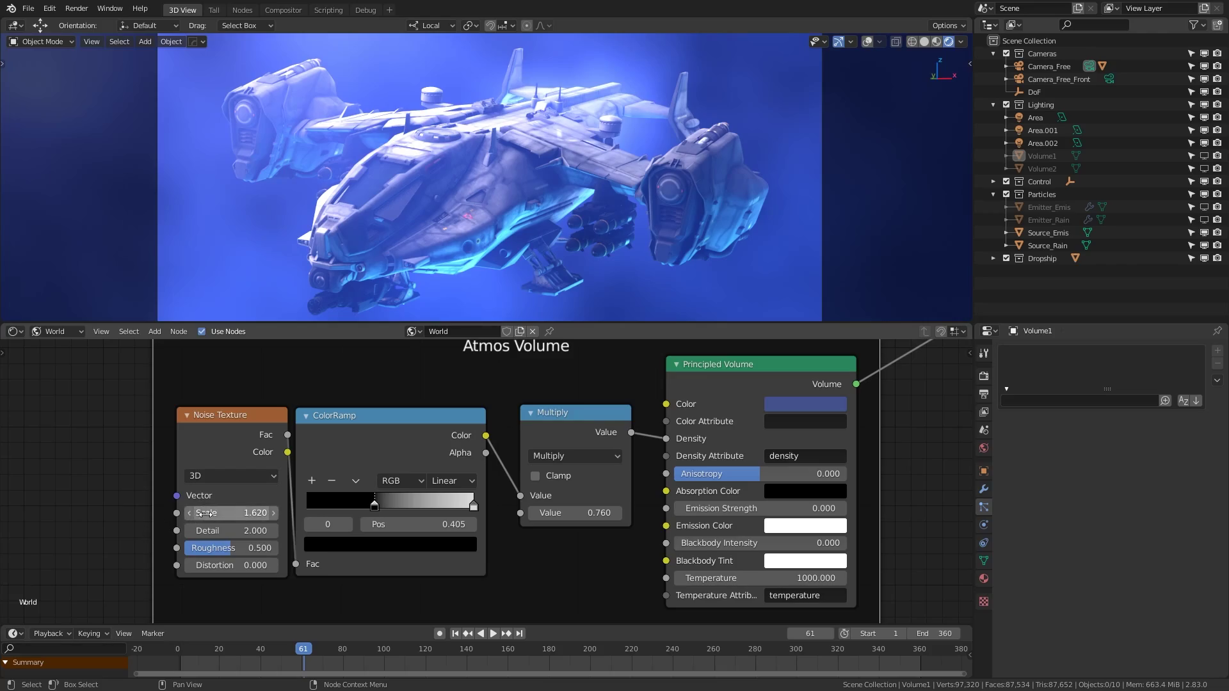
# Try a Noise Texture scale of 23.82 in the Atmos Volume setup and undo the change.
pyautogui.moveTo(206, 514); pyautogui.dragTo(277, 514)
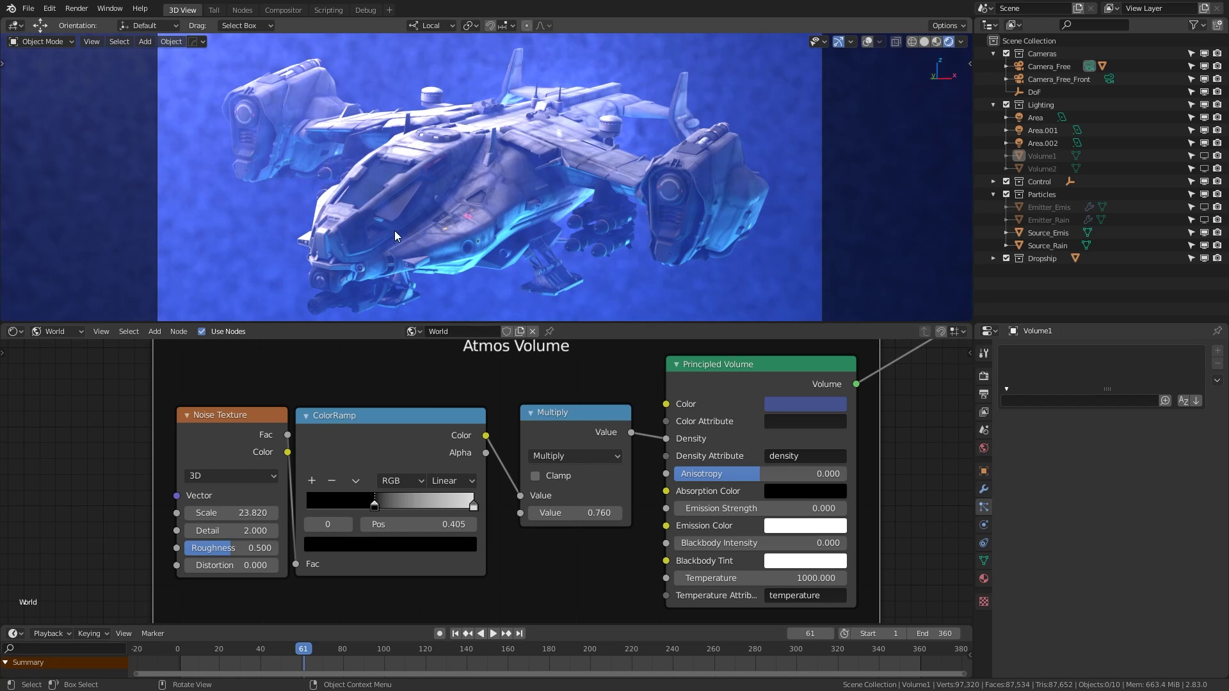
pyautogui.hotkey('ctrl', 'z')
pyautogui.hotkey('ctrl', 'z')
pyautogui.hotkey('ctrl', 'z')
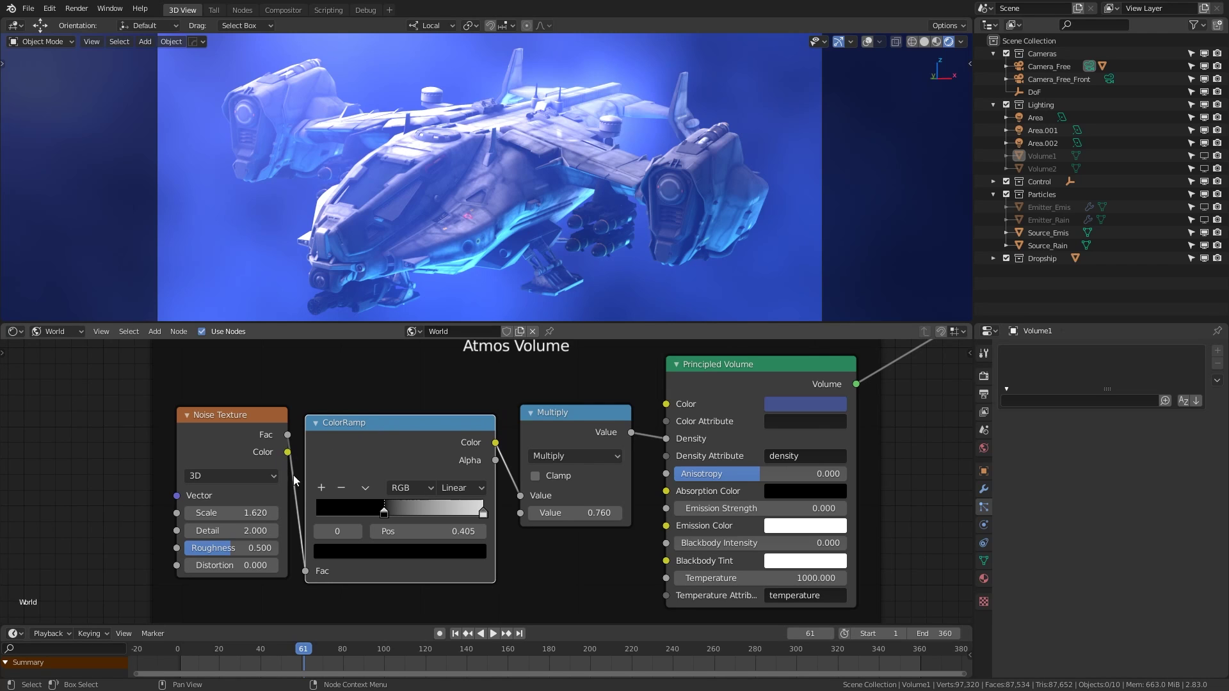
# Set the black stop of the Atmos Volume ColorRamp to position 0.400.
pyautogui.moveTo(384, 513)
pyautogui.mouseDown()
pyautogui.moveTo(430, 515)
pyautogui.moveTo(364, 524)
pyautogui.moveTo(383, 519)
pyautogui.mouseUp()
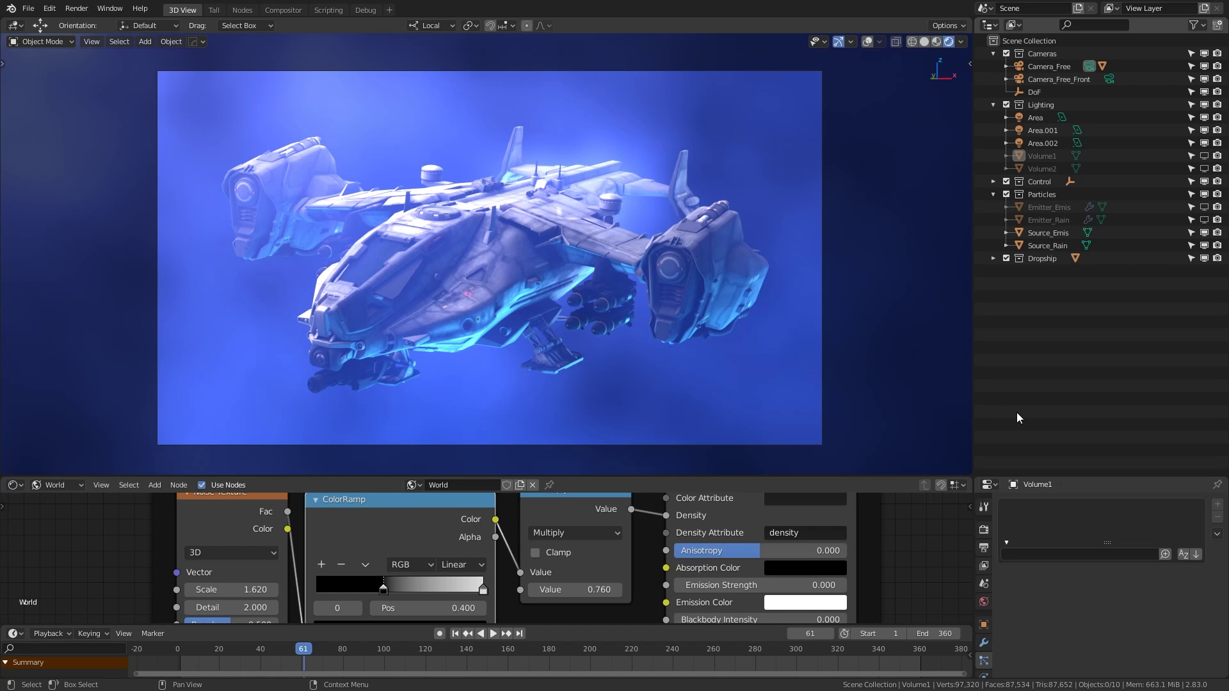
# Show Volume2 and Volume1 in the viewport and open Volume1's object material nodes.
pyautogui.click(1204, 168)
pyautogui.click(1204, 155)
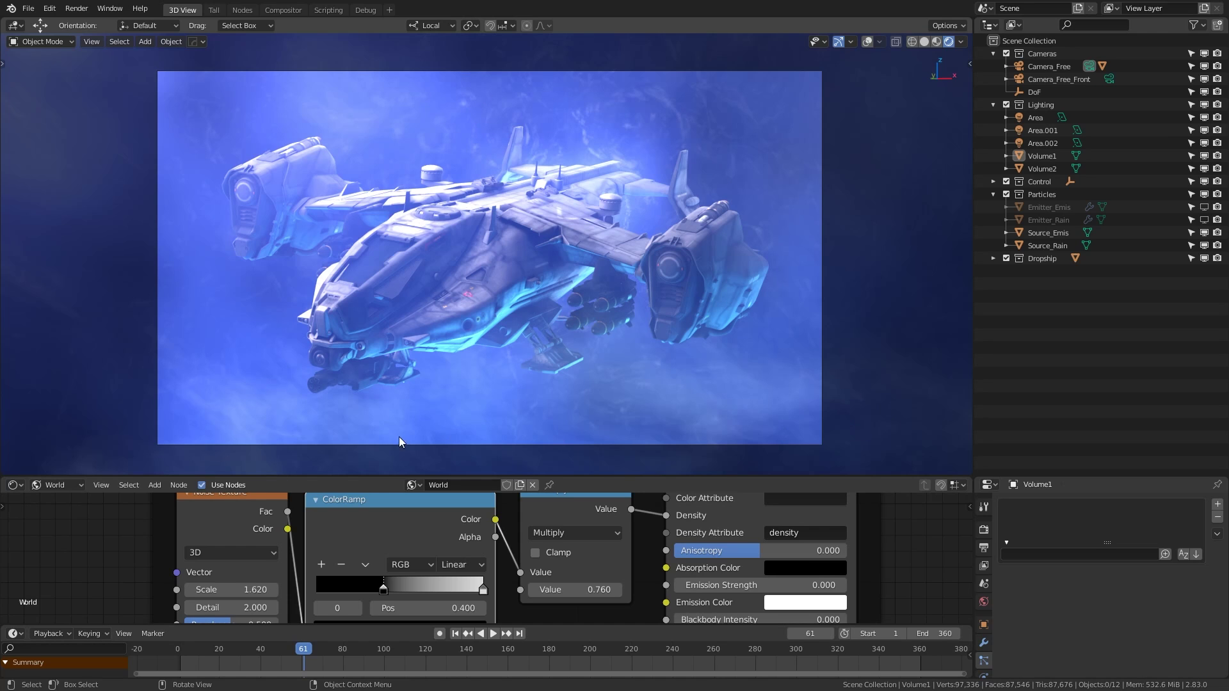
pyautogui.click(1042, 157)
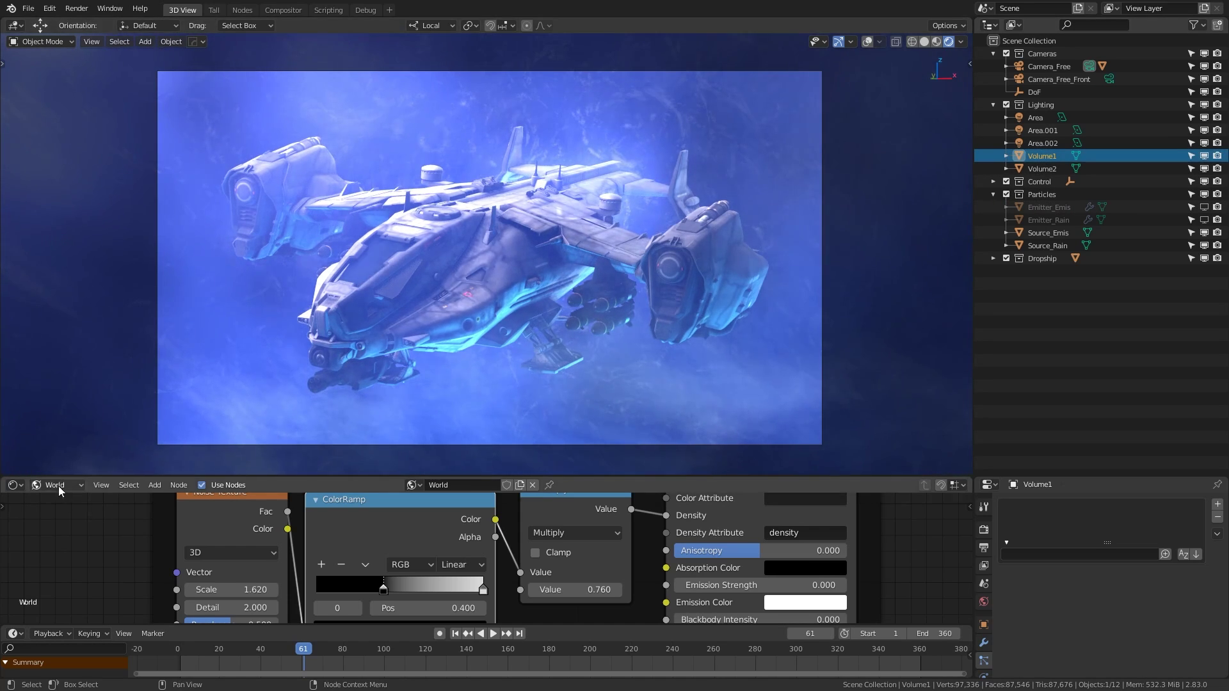
pyautogui.click(59, 485)
pyautogui.click(59, 499)
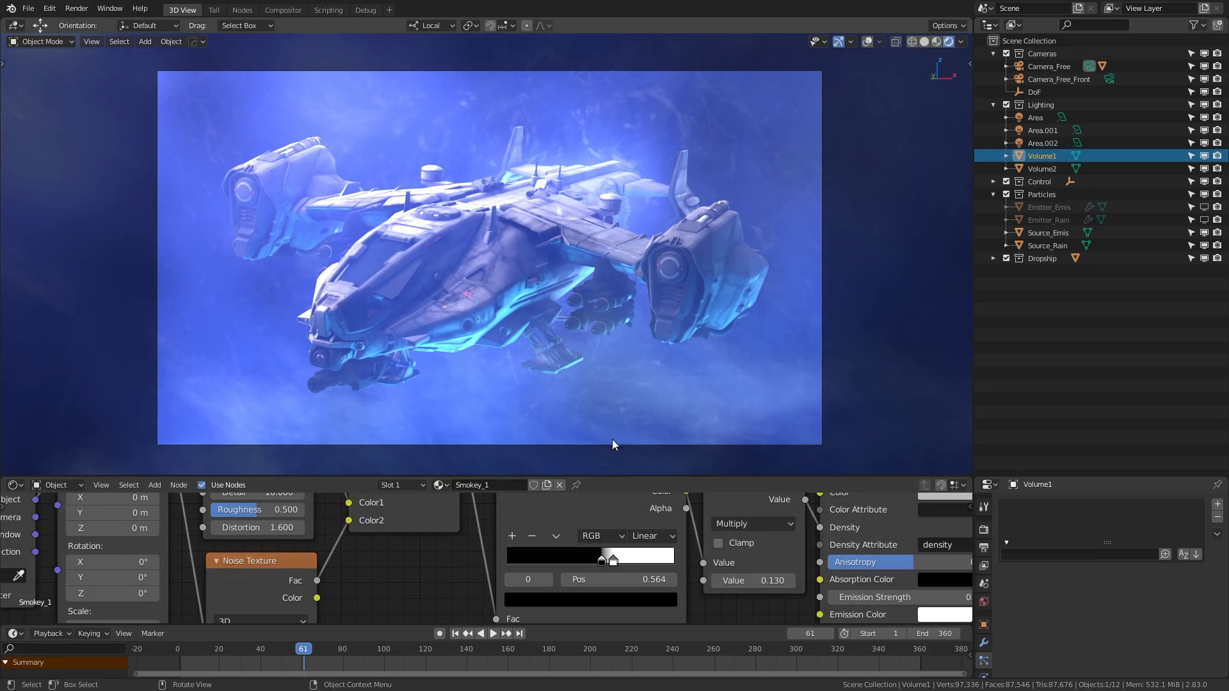
# Show the viewport overlays outside the camera view and try moving Volume1 around the dropship.
pyautogui.moveTo(616, 425); pyautogui.dragTo(581, 345, button='middle')
pyautogui.scroll(-2, 582, 340)
pyautogui.hotkey('alt', 'shift', 'z')
pyautogui.scroll(-2, 575, 254)
pyautogui.moveTo(575, 254); pyautogui.dragTo(487, 305, button='middle')
pyautogui.press('g')
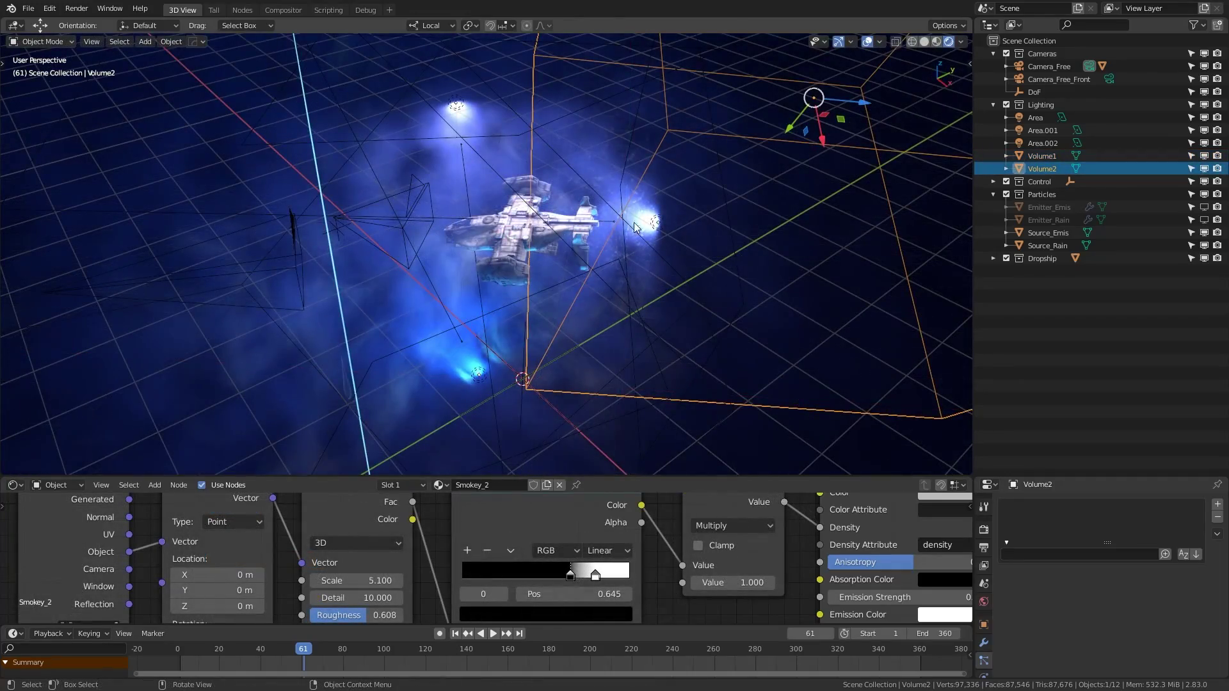
pyautogui.moveTo(576, 246); pyautogui.dragTo(682, 263, button='middle')
# Examine how Volume1 and Volume2 surround the dropship, leaving Volume1 selected and returning to the camera view.
pyautogui.click(1050, 156)
pyautogui.moveTo(595, 294); pyautogui.dragTo(705, 163, button='middle')
pyautogui.click(1074, 170)
pyautogui.moveTo(835, 182); pyautogui.dragTo(539, 260, button='middle')
pyautogui.moveTo(419, 290); pyautogui.dragTo(928, 186, button='middle')
pyautogui.click(1034, 159)
pyautogui.moveTo(614, 253); pyautogui.dragTo(588, 301, button='middle')
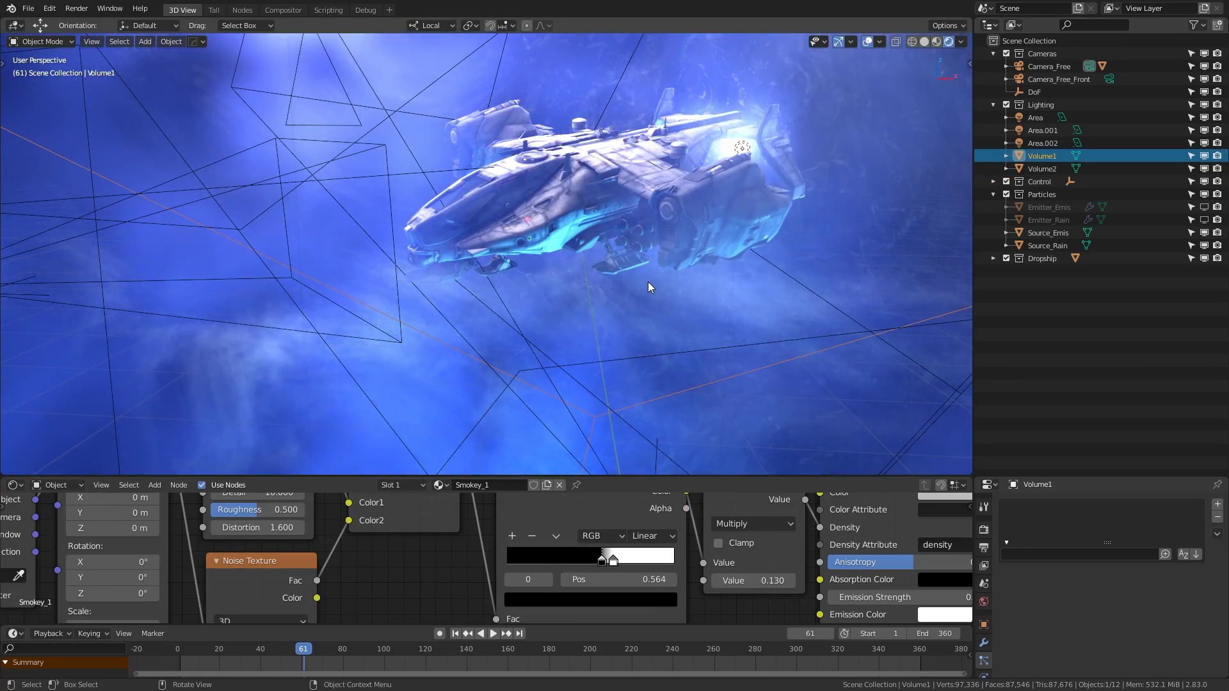
pyautogui.press('KP_0')
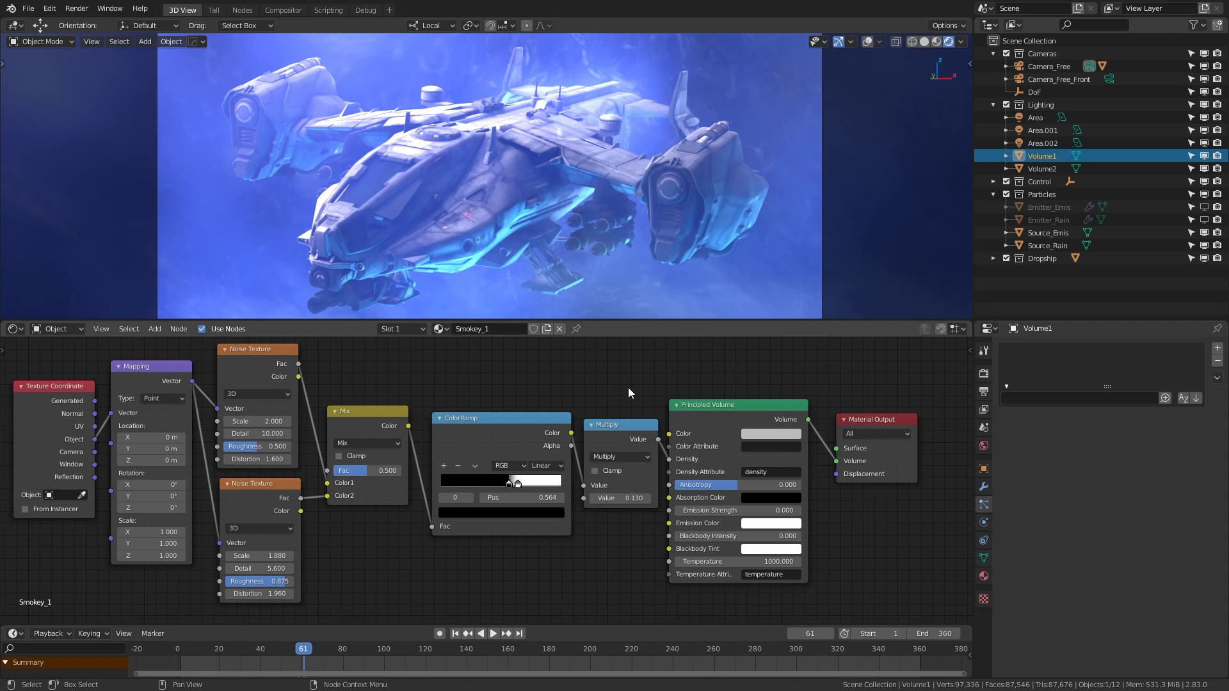
# Maximize the Smokey_1 node setup and align the lower Noise Texture node beneath the upper one.
pyautogui.moveTo(717, 401); pyautogui.dragTo(574, 368, button='middle')
pyautogui.scroll(3, 578, 368)
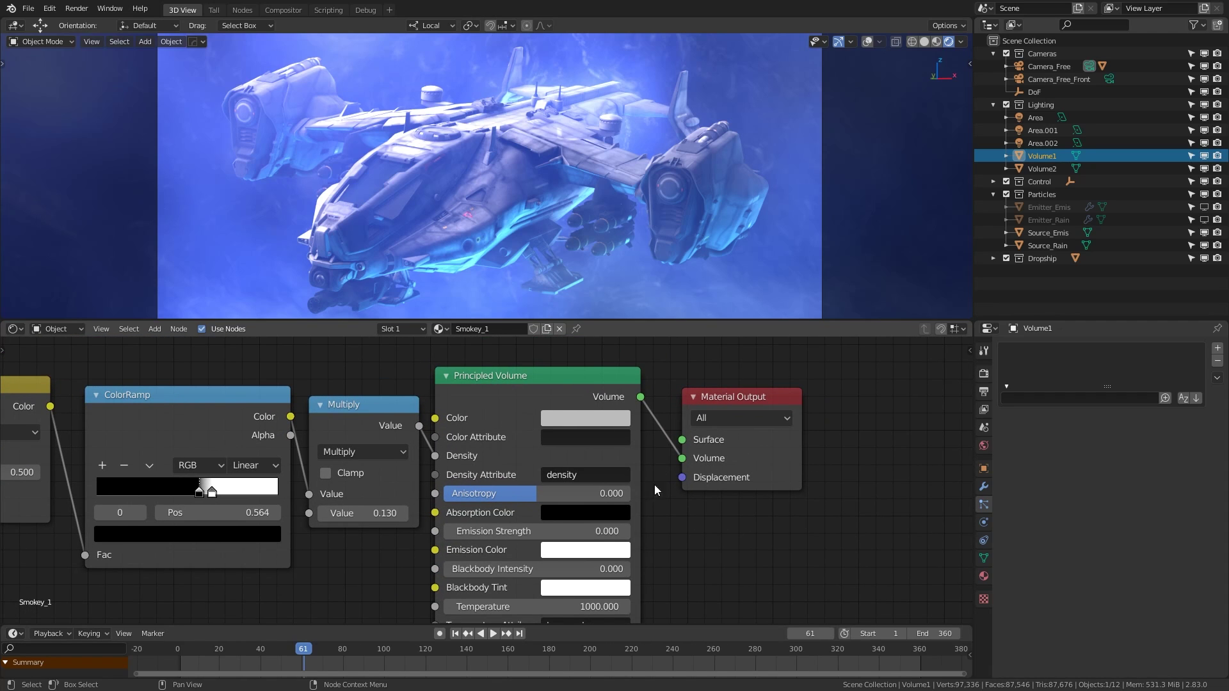
pyautogui.moveTo(307, 502); pyautogui.dragTo(590, 498, button='middle')
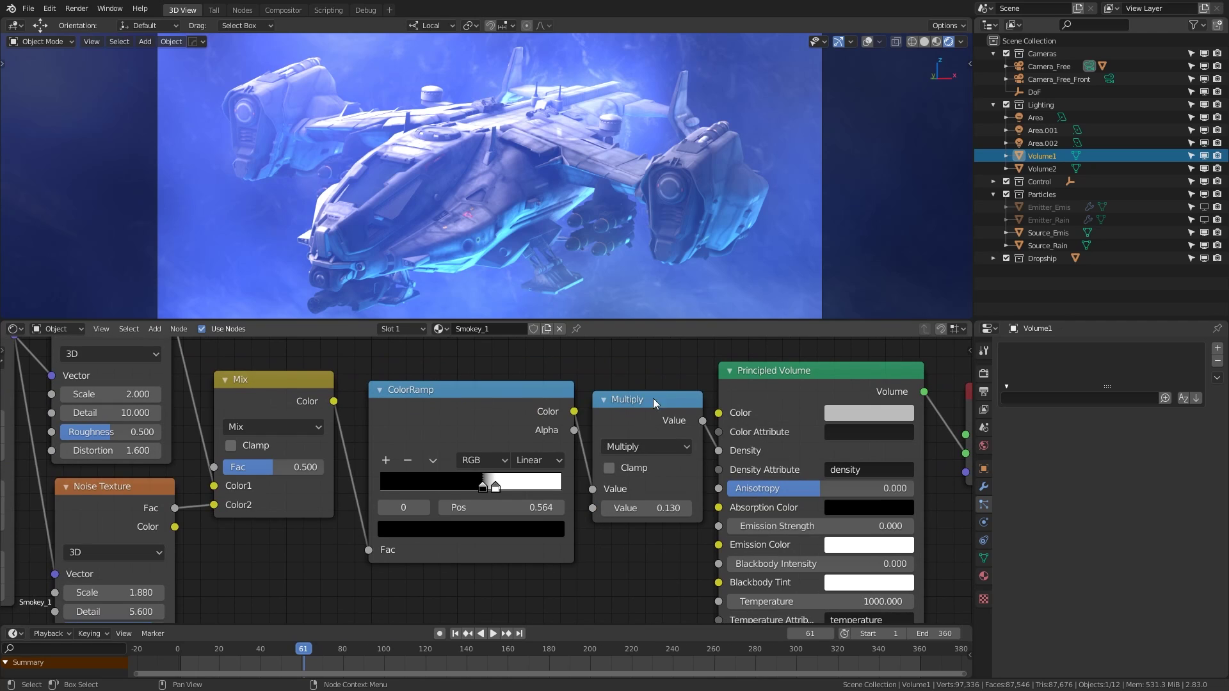
pyautogui.moveTo(426, 436); pyautogui.dragTo(474, 416, button='middle')
pyautogui.moveTo(409, 447); pyautogui.dragTo(650, 464, button='middle')
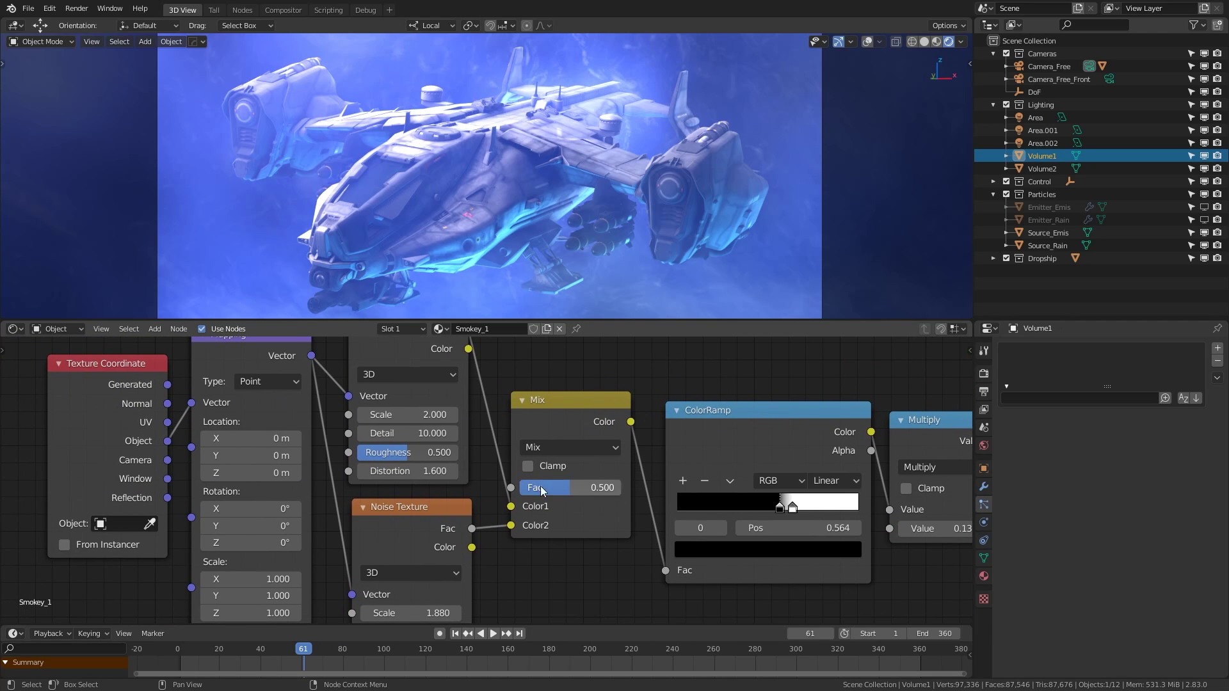
pyautogui.hotkey('ctrl', 'space')
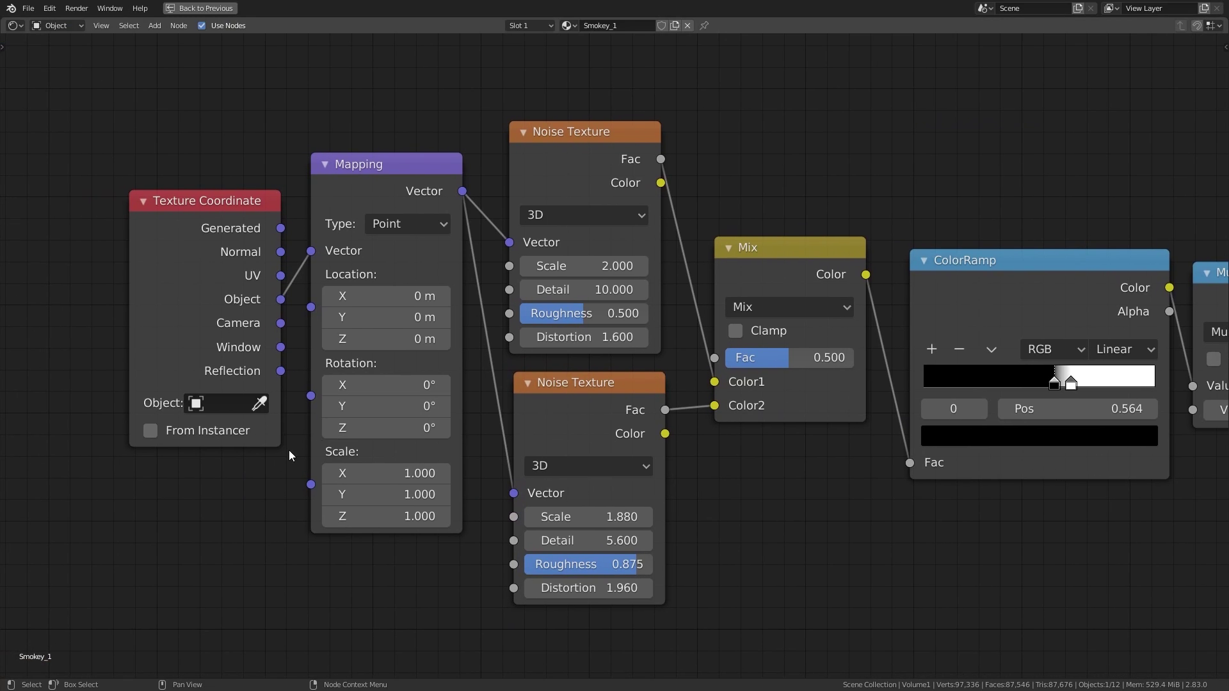
pyautogui.moveTo(580, 385); pyautogui.dragTo(576, 386)
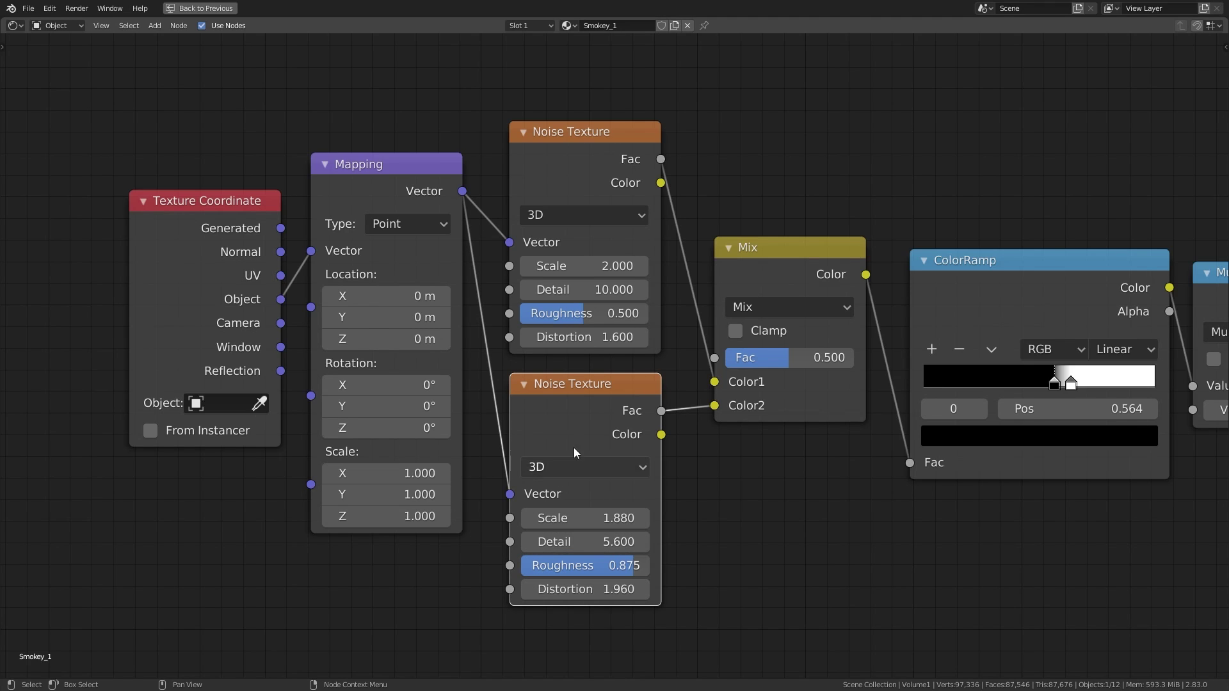
# Try offsetting the smoke with the Mapping node's X location and return it to 0 m.
pyautogui.moveTo(676, 454); pyautogui.dragTo(600, 480, button='middle')
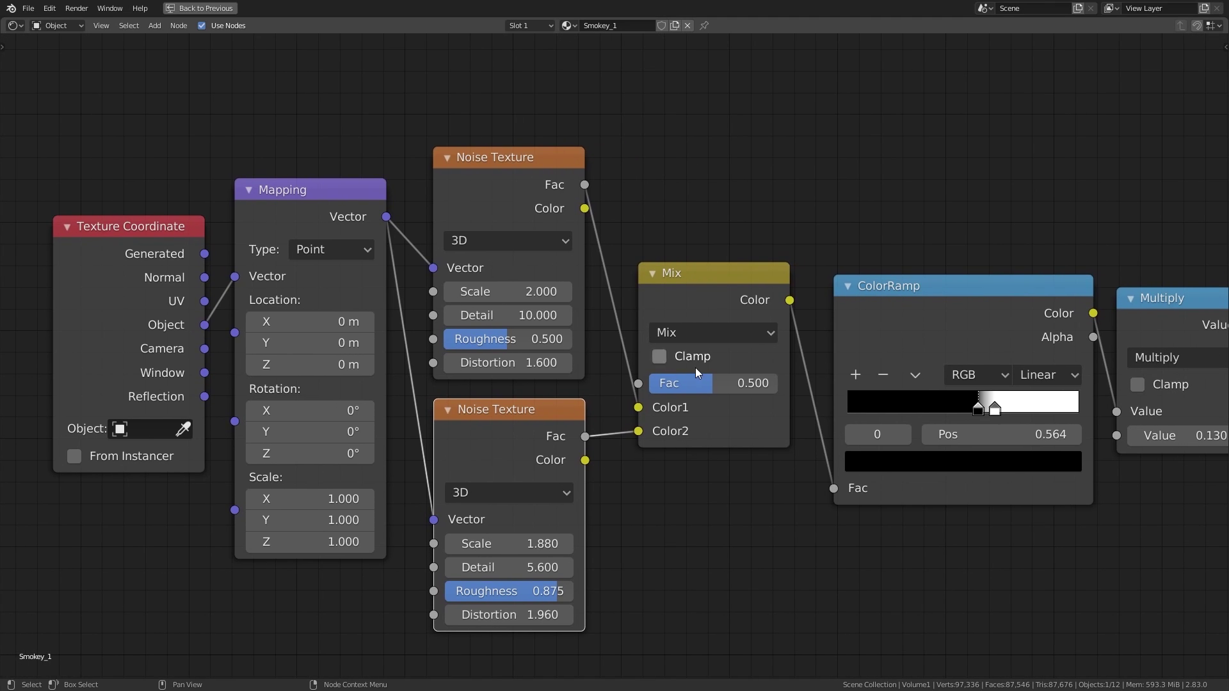
pyautogui.moveTo(697, 440); pyautogui.dragTo(780, 489, button='middle')
pyautogui.moveTo(115, 283); pyautogui.dragTo(363, 277, button='middle')
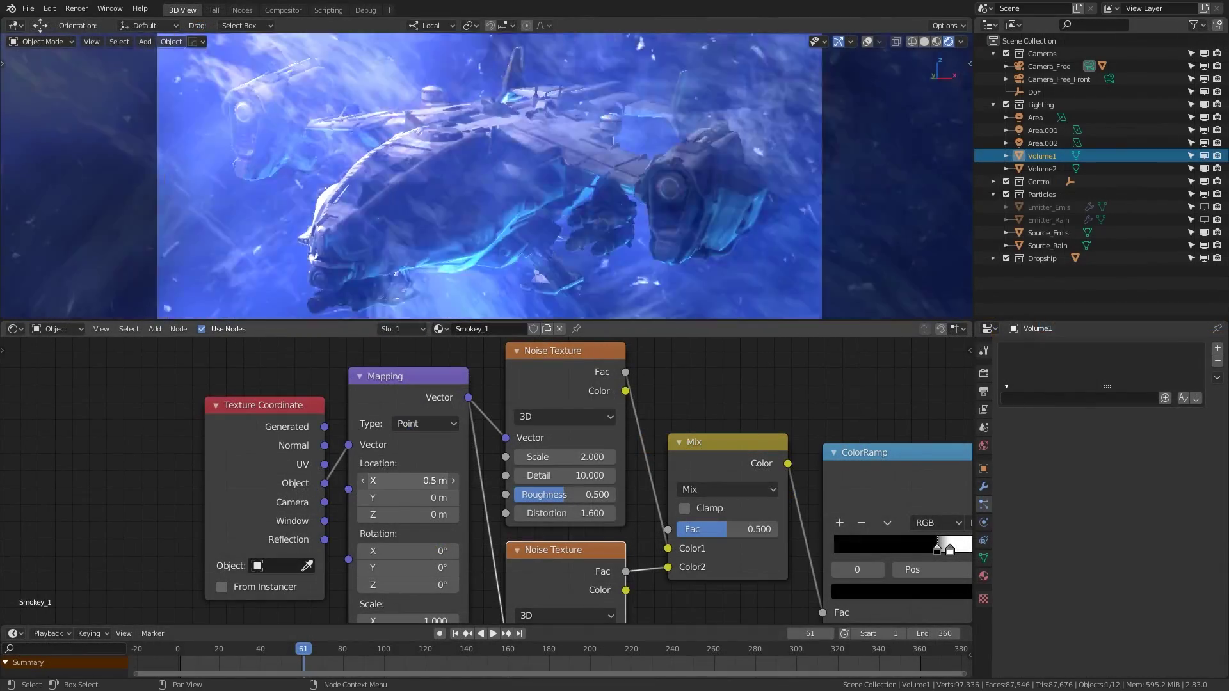
pyautogui.moveTo(408, 481); pyautogui.dragTo(433, 481)
pyautogui.moveTo(512, 480); pyautogui.dragTo(454, 480)
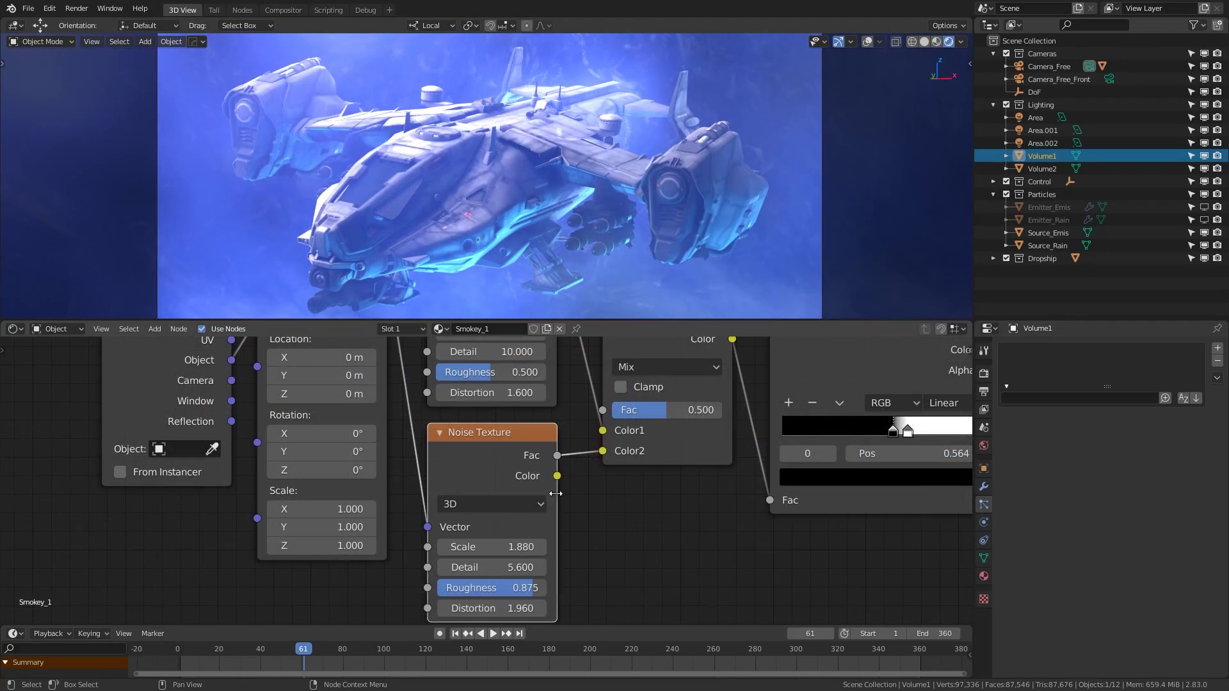
# Try the Smokey_1 ColorRamp's black stop at position 0.436 and inspect the smoke around the dropship from several angles.
pyautogui.moveTo(567, 587); pyautogui.dragTo(559, 548, button='middle')
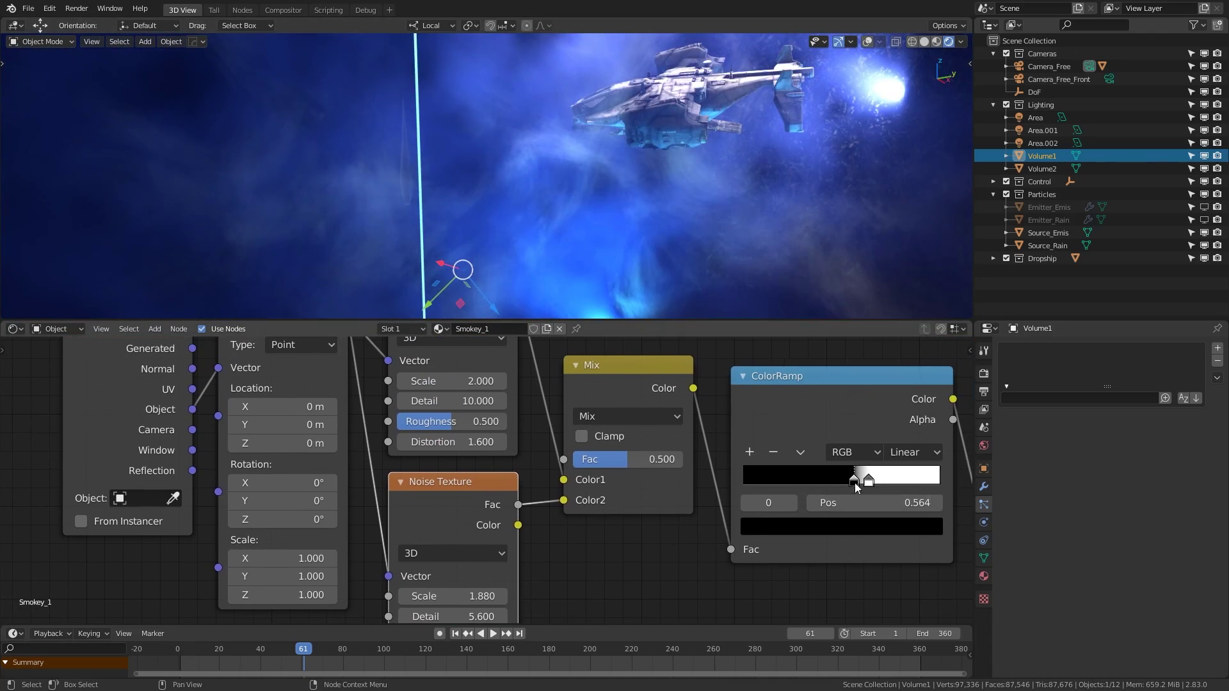
pyautogui.moveTo(854, 483); pyautogui.dragTo(814, 487)
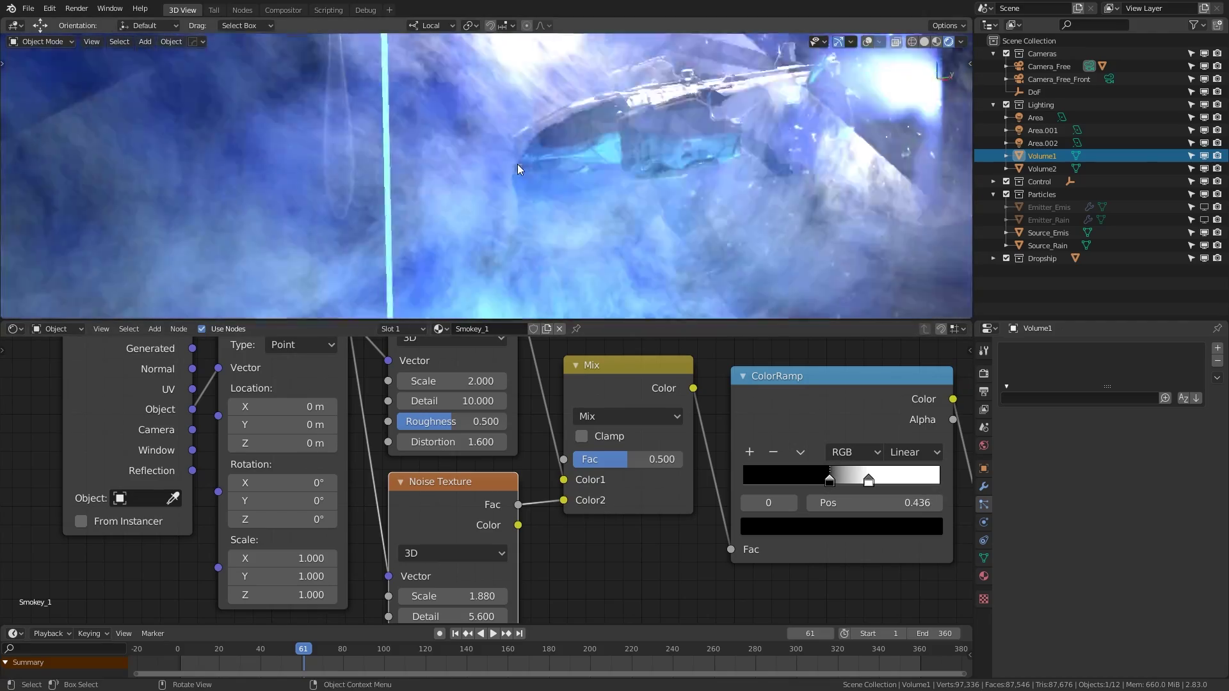
pyautogui.hotkey('ctrl', 'space')
pyautogui.moveTo(571, 234); pyautogui.dragTo(633, 199, button='middle')
pyautogui.press('KP_0')
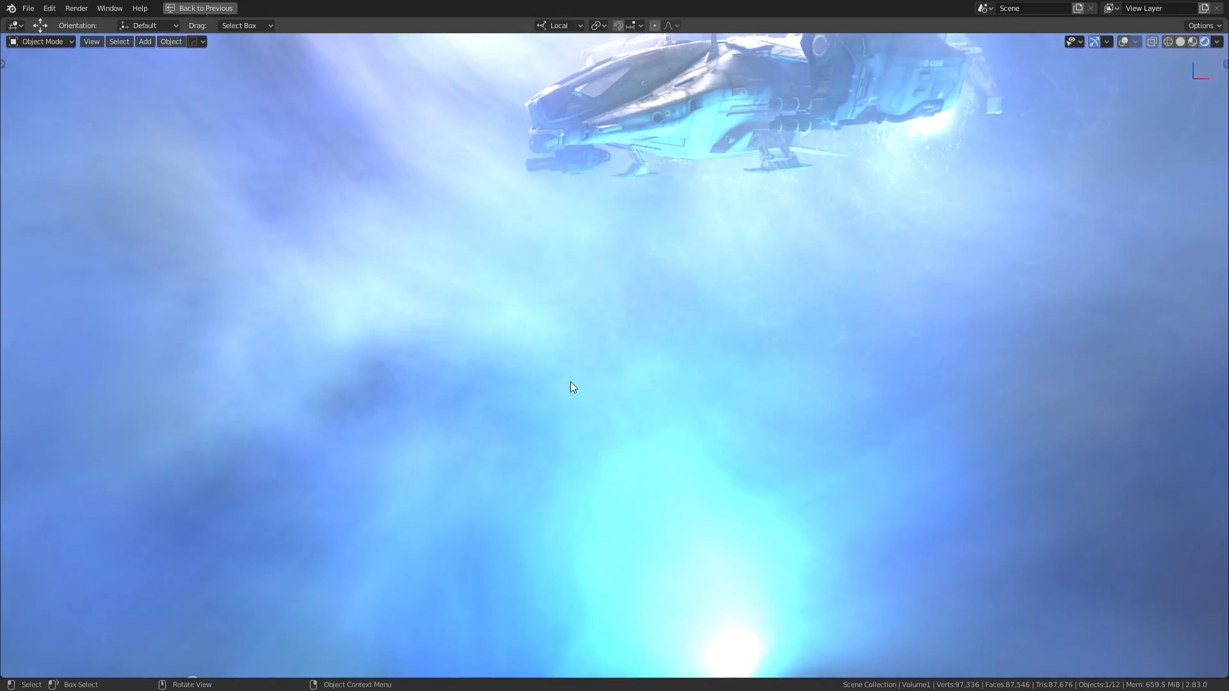
pyautogui.moveTo(546, 418); pyautogui.dragTo(421, 402, button='middle')
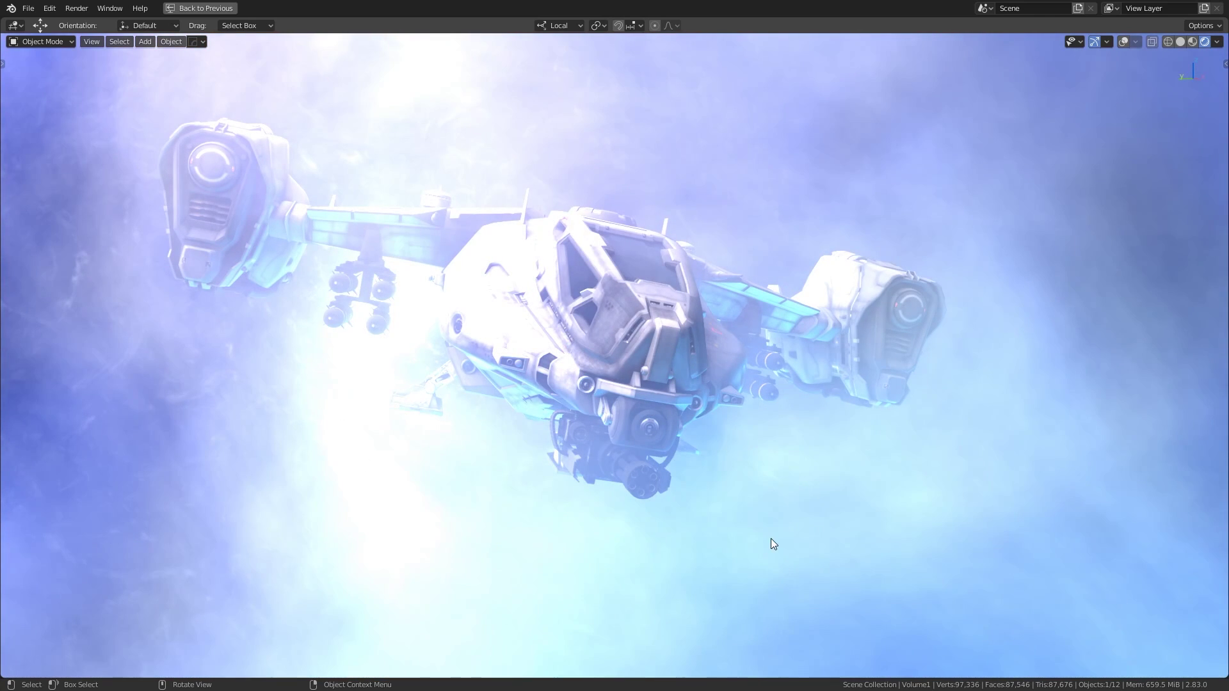
pyautogui.moveTo(671, 554); pyautogui.dragTo(698, 547, button='middle')
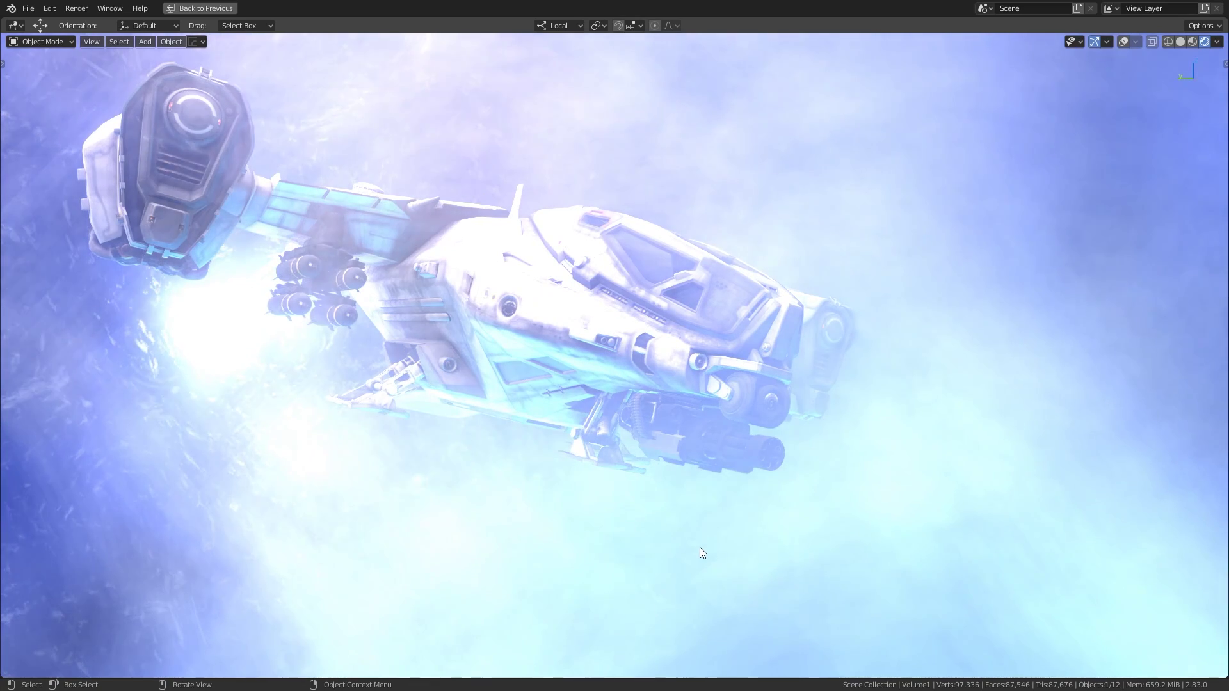
pyautogui.hotkey('ctrl', 'space')
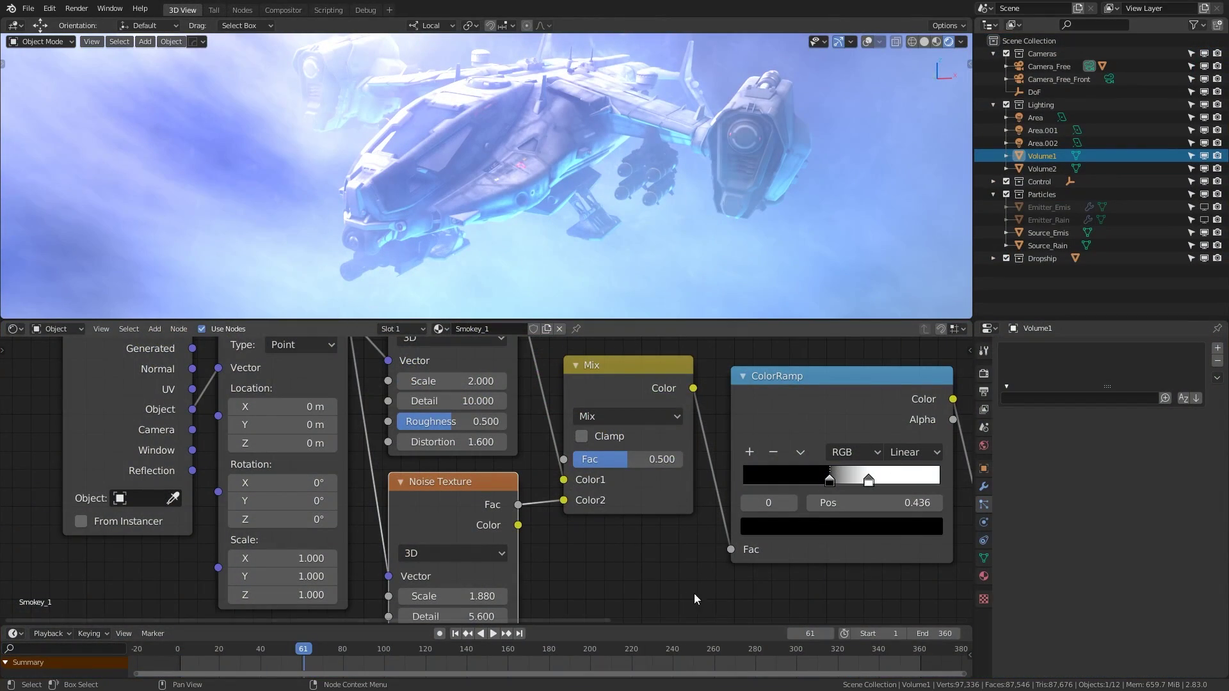
# Set the black stop of the Smokey_1 ColorRamp back to position 0.564.
pyautogui.moveTo(830, 480); pyautogui.dragTo(854, 480)
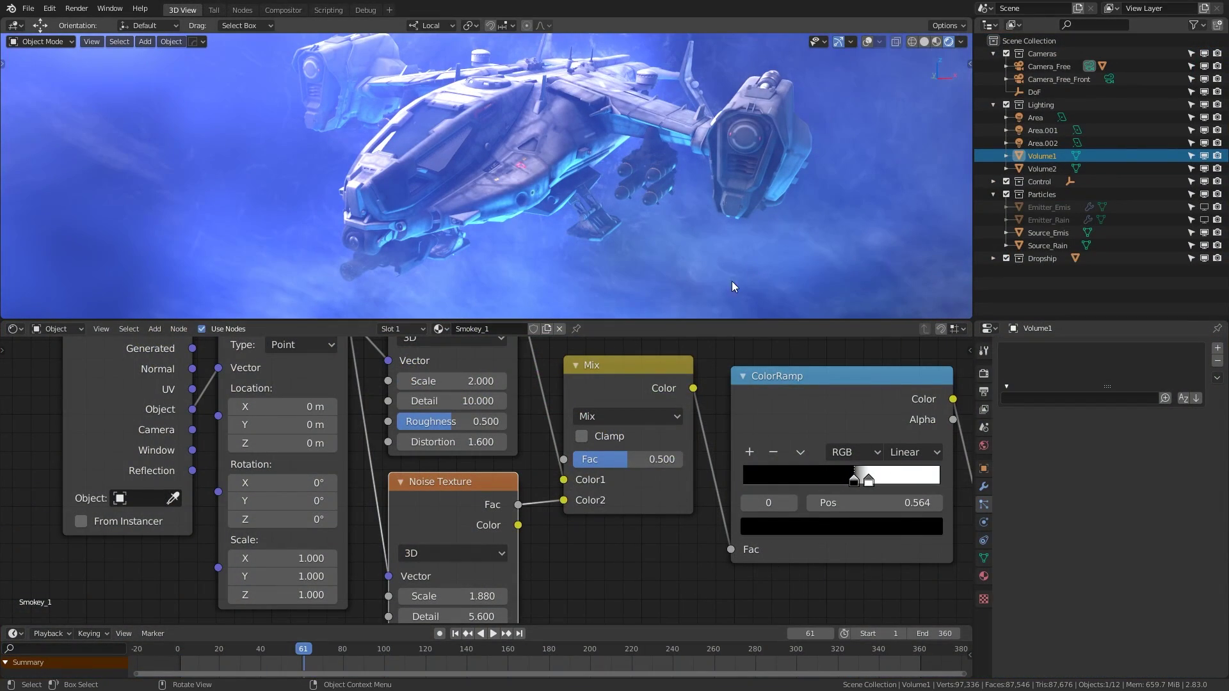
# Select Volume2, examine its Smokey_2 node setup at full size, and restore the split layout.
pyautogui.click(1032, 169)
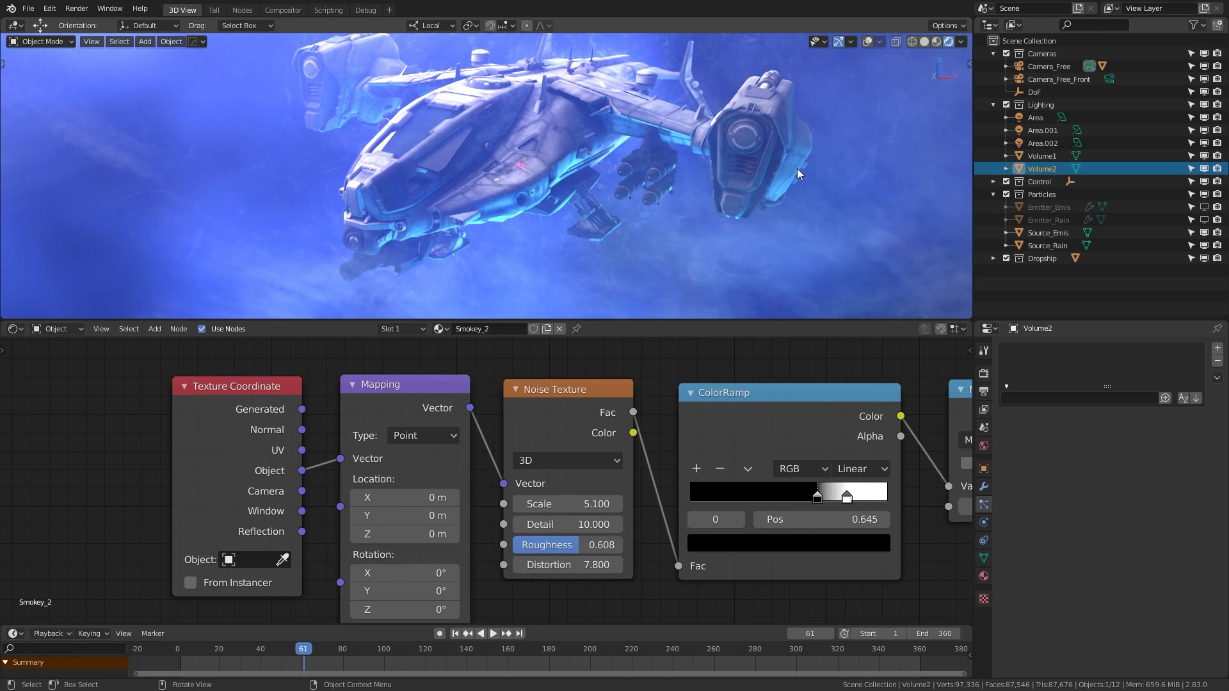
pyautogui.moveTo(661, 356); pyautogui.dragTo(365, 346, button='middle')
pyautogui.hotkey('ctrl', 'space')
pyautogui.scroll(-5, 590, 344)
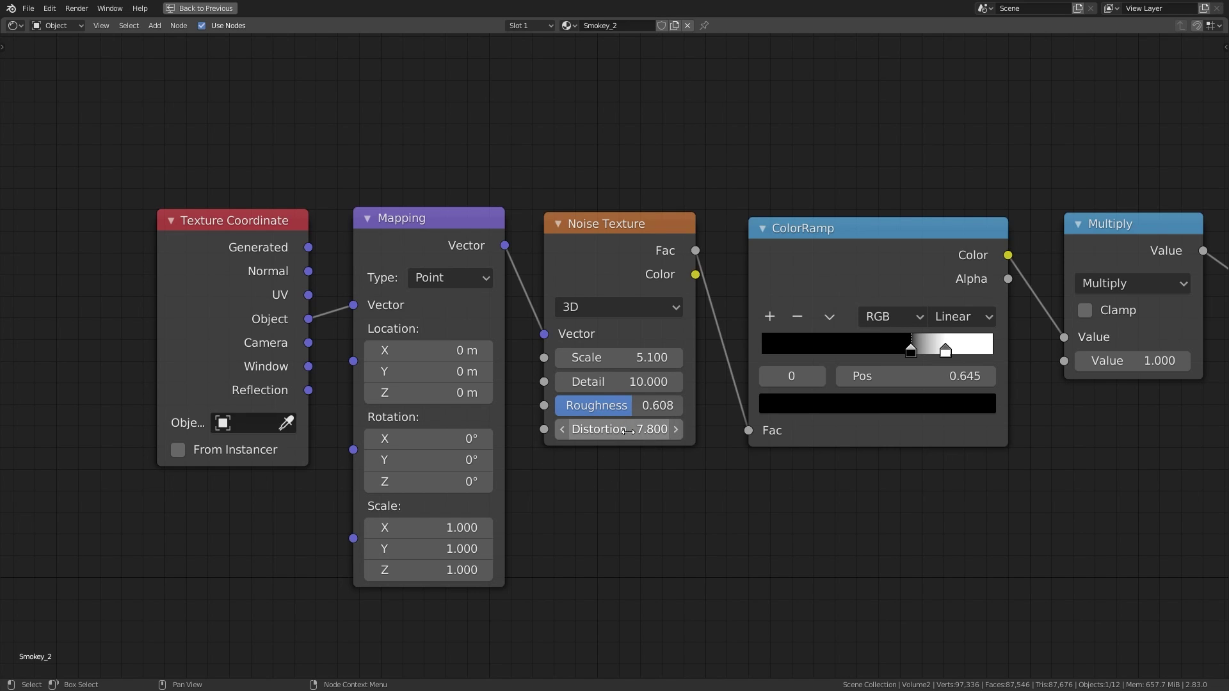
pyautogui.hotkey('ctrl', 'space')
pyautogui.press('KP_0')
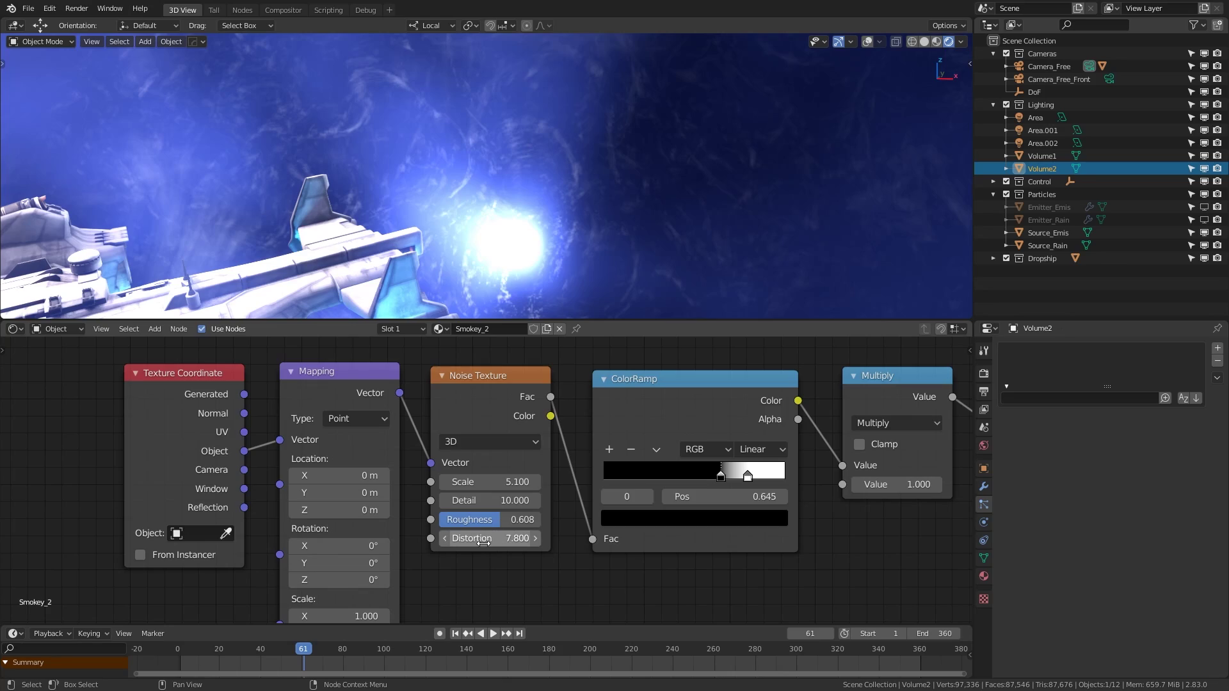
# Try the Smokey_2 Noise Texture's Distortion at 4.200 and 0.500, and return it to 7.800.
pyautogui.moveTo(507, 540); pyautogui.dragTo(477, 540)
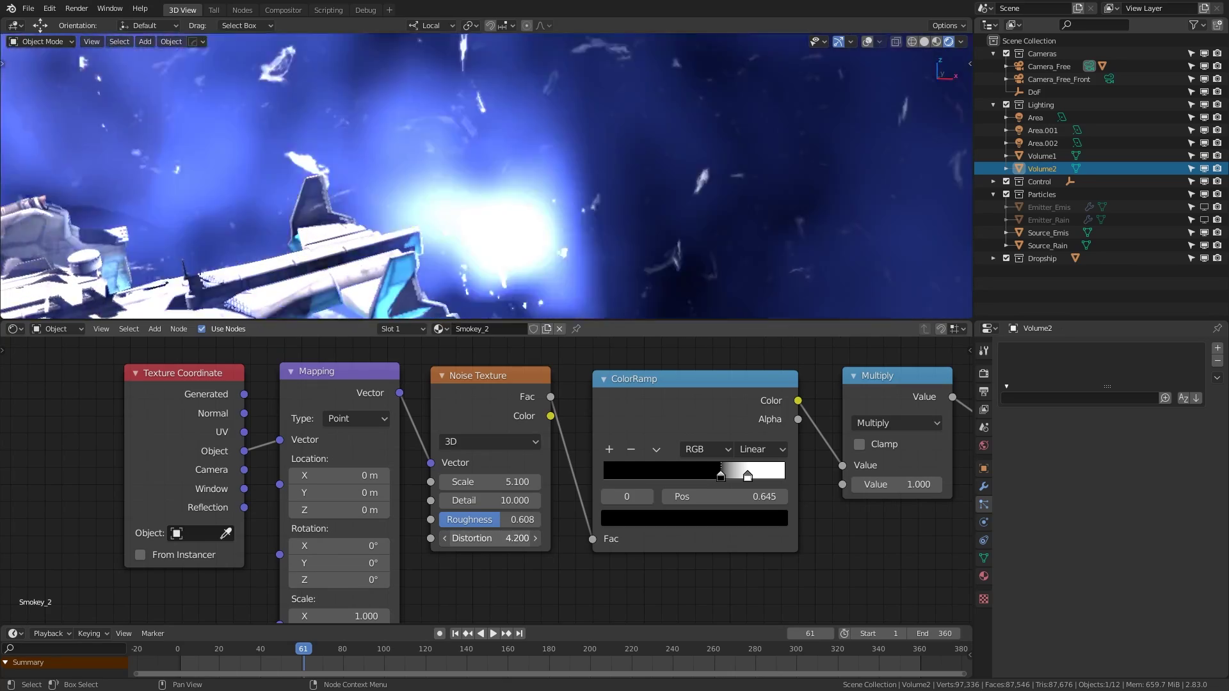
pyautogui.moveTo(477, 540); pyautogui.dragTo(461, 539)
pyautogui.moveTo(184, 275); pyautogui.dragTo(187, 249, button='middle')
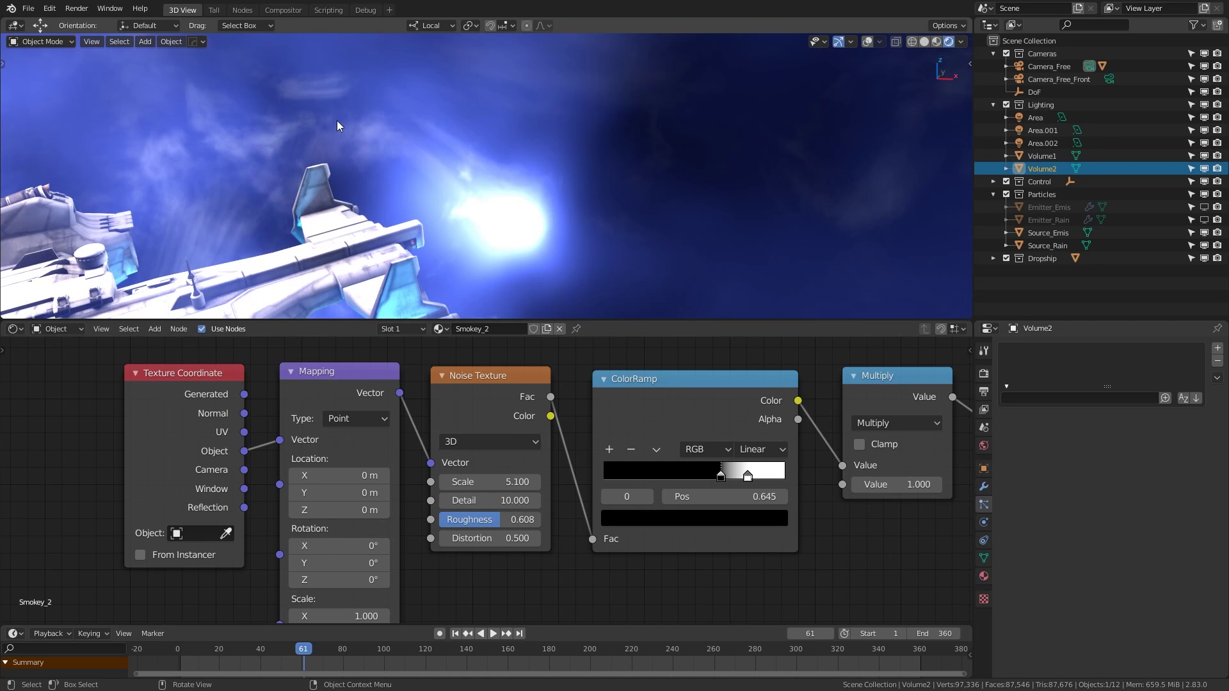
pyautogui.moveTo(477, 537)
pyautogui.mouseDown()
pyautogui.moveTo(506, 538)
pyautogui.moveTo(476, 531)
pyautogui.mouseUp()
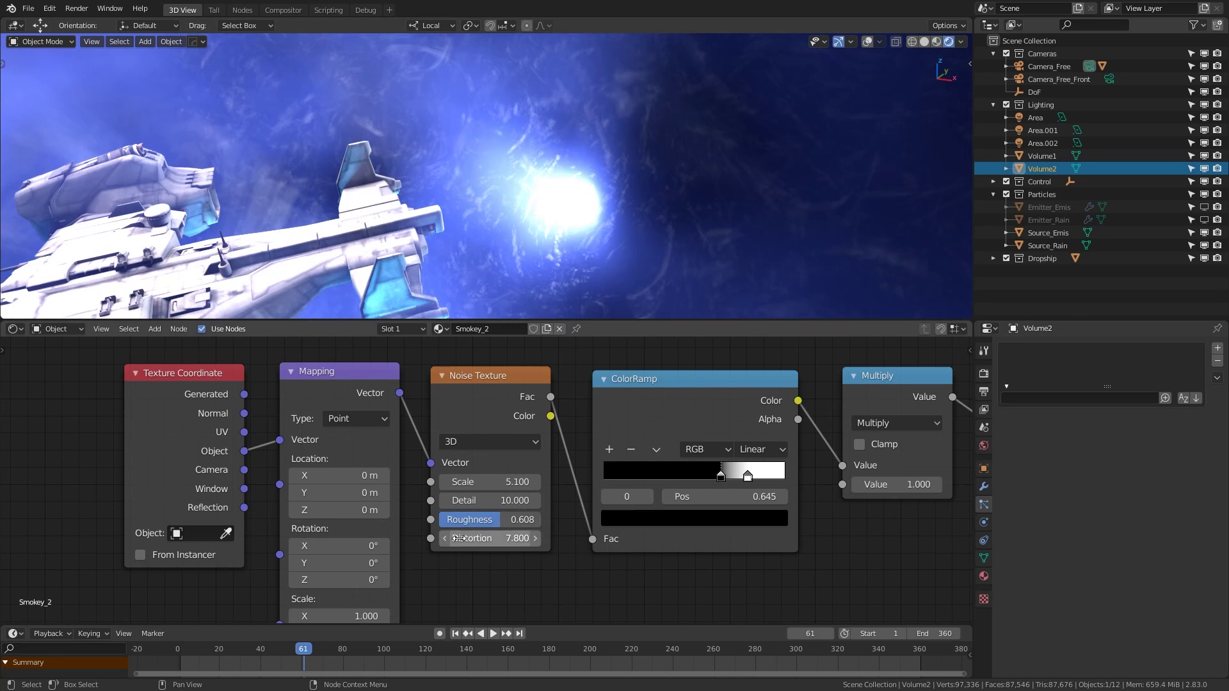
pyautogui.moveTo(474, 537); pyautogui.dragTo(448, 538)
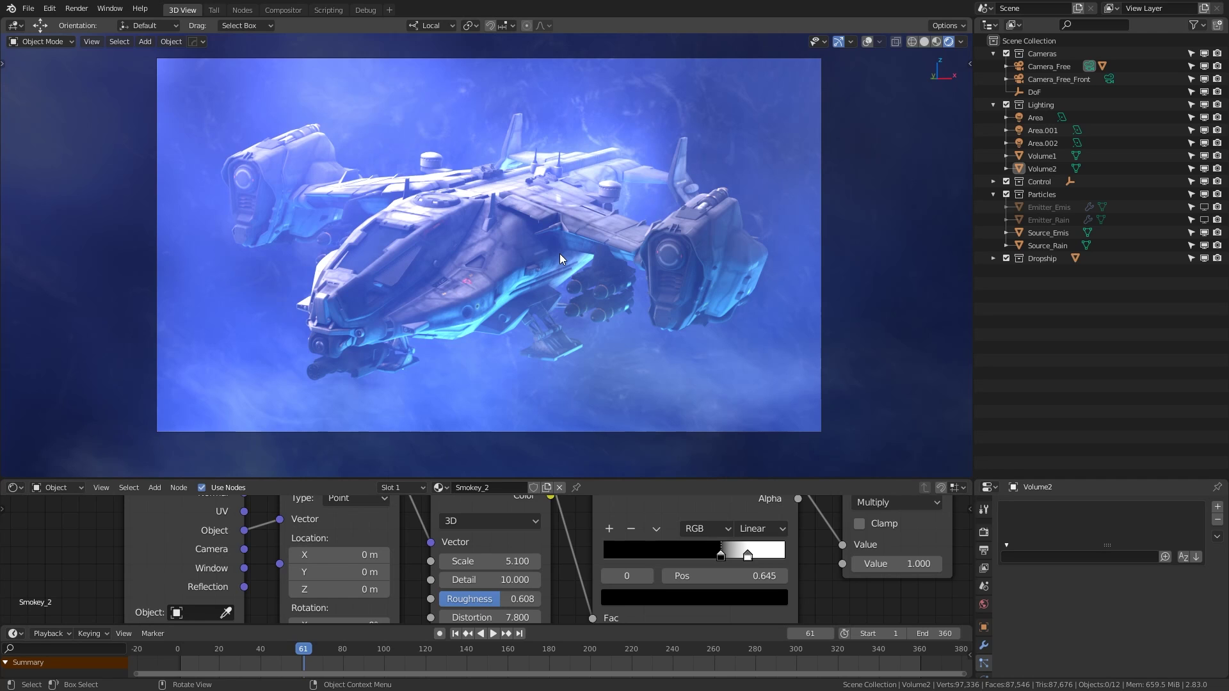
# View the dropship through the camera and show the Emitter_Rain and Emitter_Emis particles in the viewport.
pyautogui.moveTo(560, 254); pyautogui.dragTo(752, 381, button='middle')
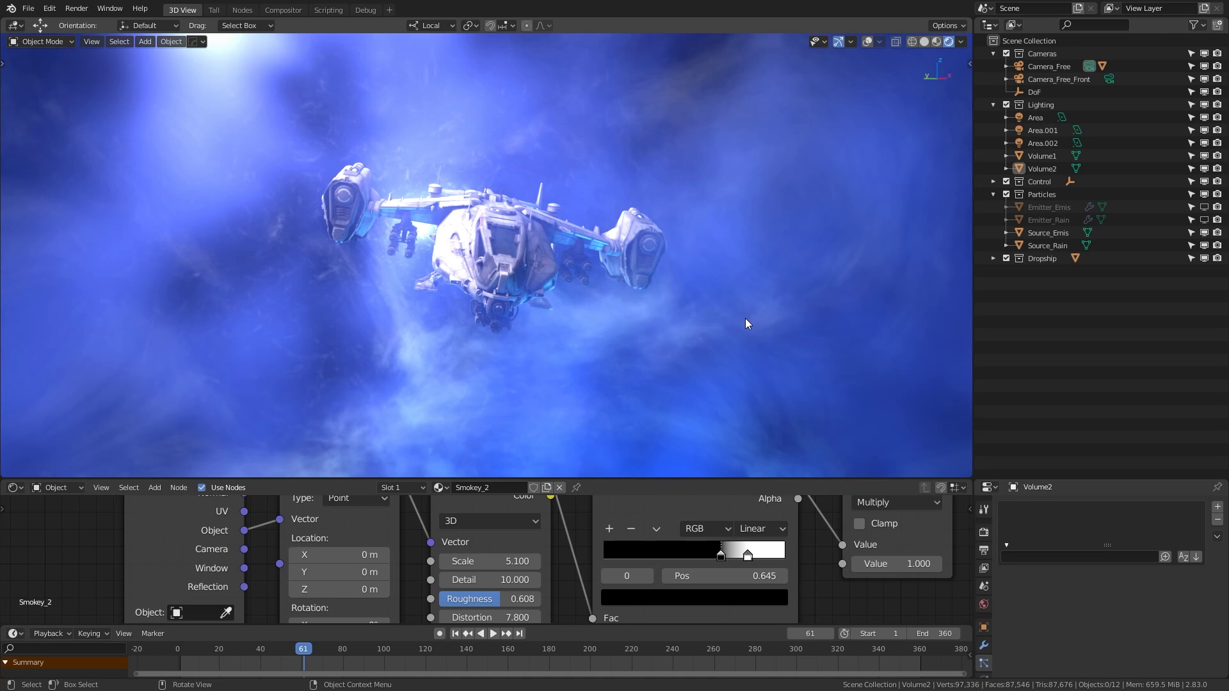
pyautogui.press('KP_0')
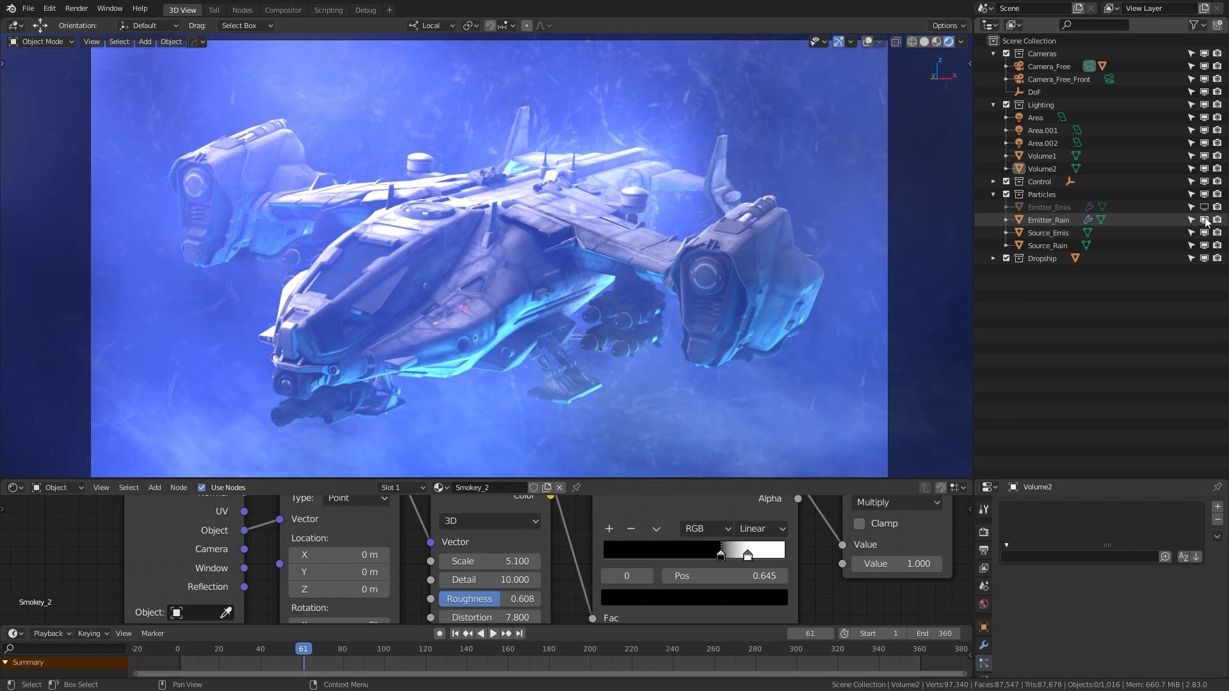
pyautogui.click(1205, 219)
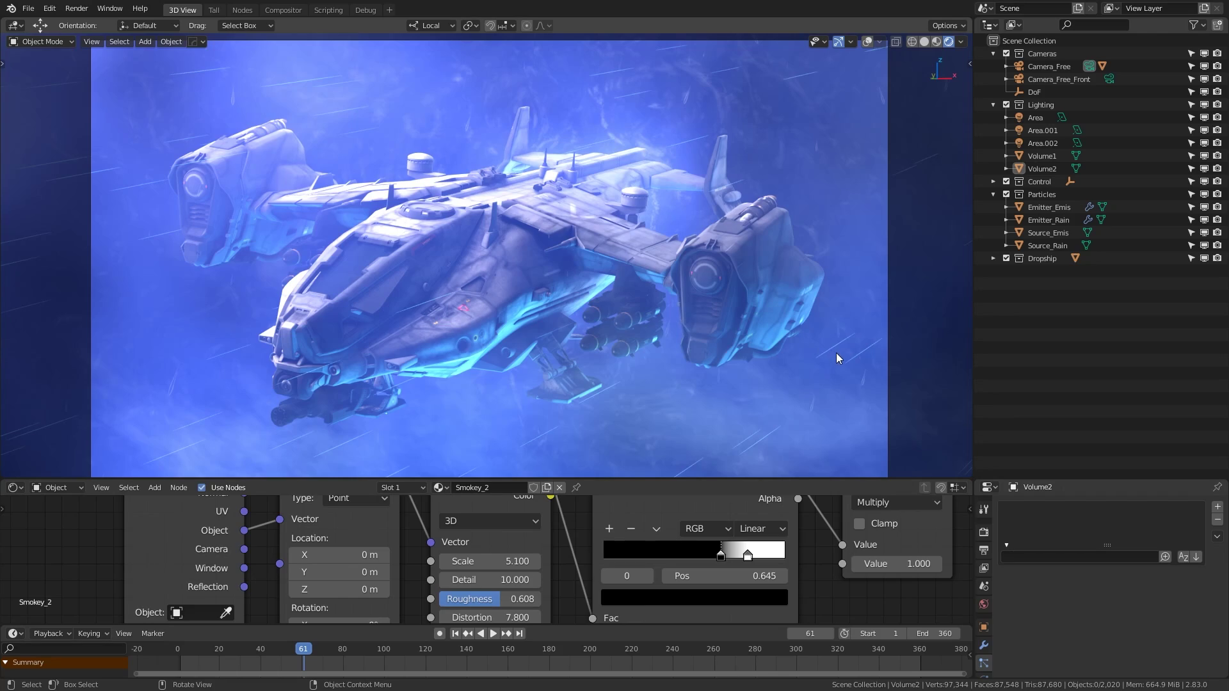
# Examine the rain streaks and floating particles around the dropship, both close up and from outside the camera view.
pyautogui.scroll(5, 835, 355)
pyautogui.keyDown('shift'); pyautogui.moveTo(812, 348); pyautogui.dragTo(507, 199, button='middle'); pyautogui.keyUp('shift')
pyautogui.scroll(2, 754, 314)
pyautogui.moveTo(754, 318); pyautogui.dragTo(733, 274, button='middle')
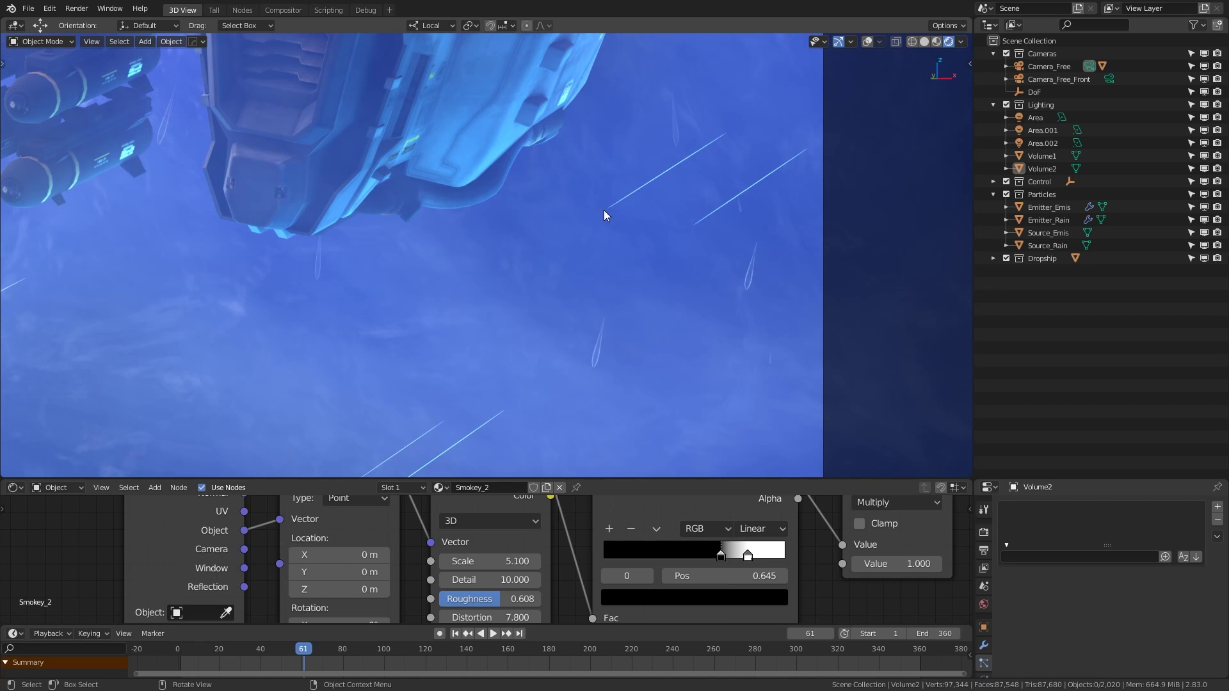
pyautogui.scroll(-3, 398, 364)
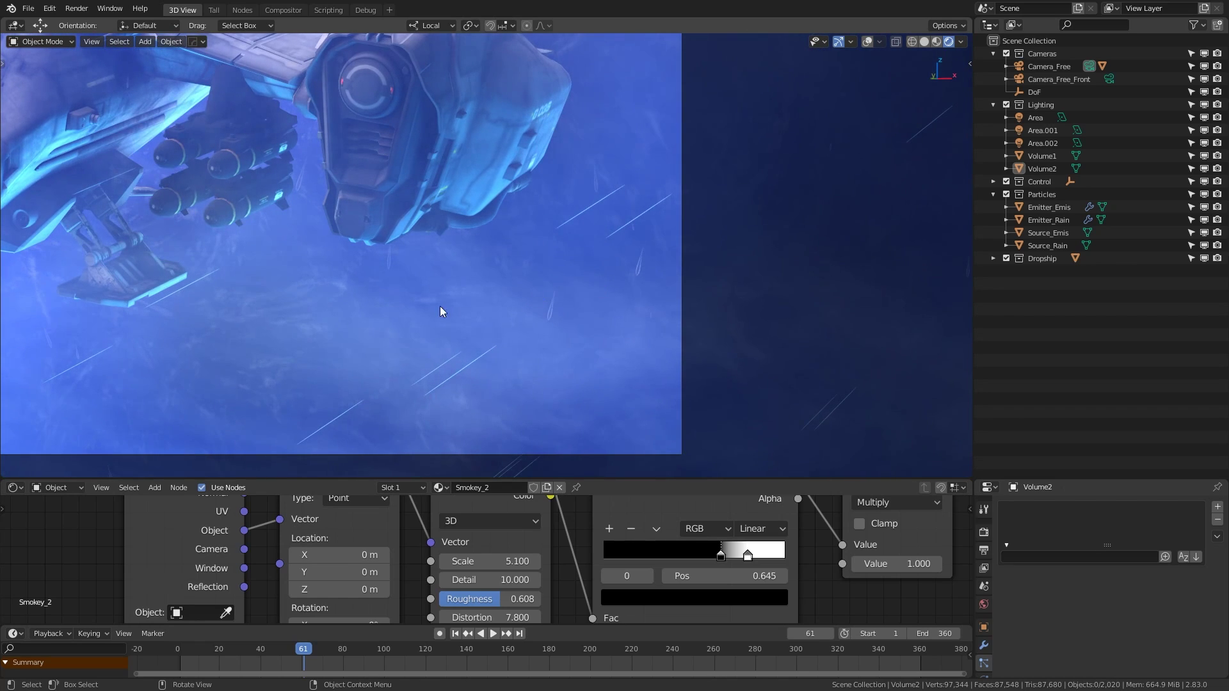
pyautogui.keyDown('shift'); pyautogui.moveTo(186, 243); pyautogui.dragTo(960, 271, button='middle'); pyautogui.keyUp('shift')
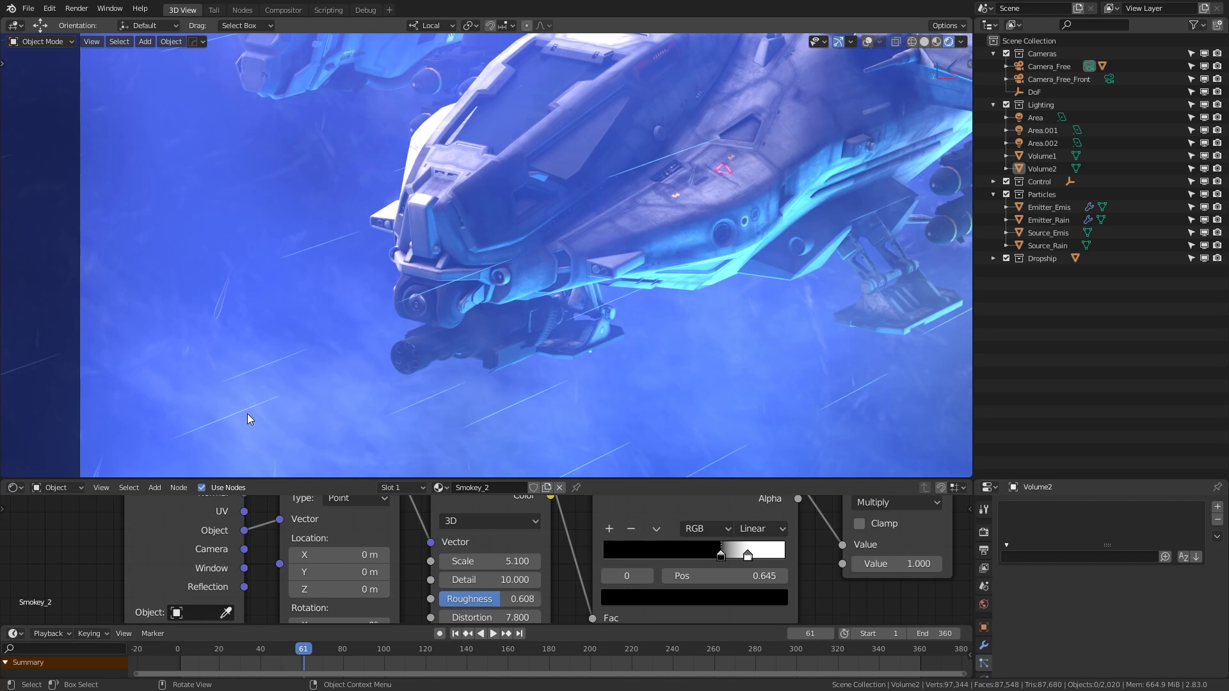
pyautogui.moveTo(781, 319); pyautogui.dragTo(581, 321, button='middle')
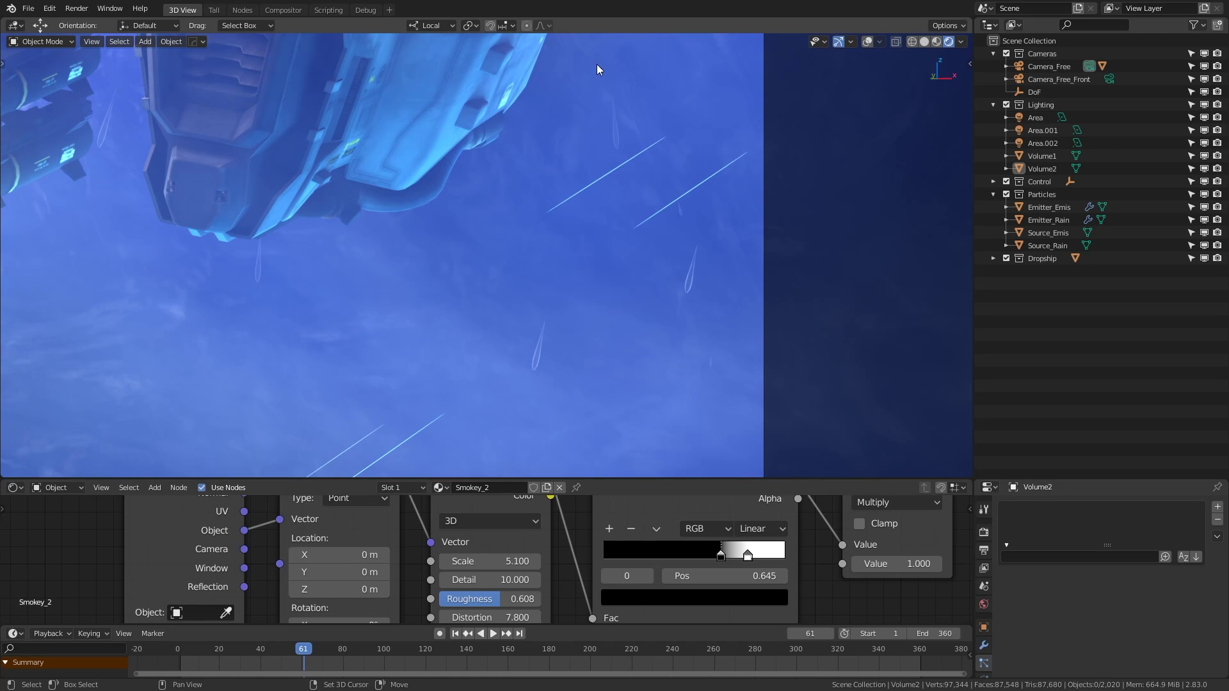
pyautogui.moveTo(596, 64); pyautogui.dragTo(576, 110, button='middle')
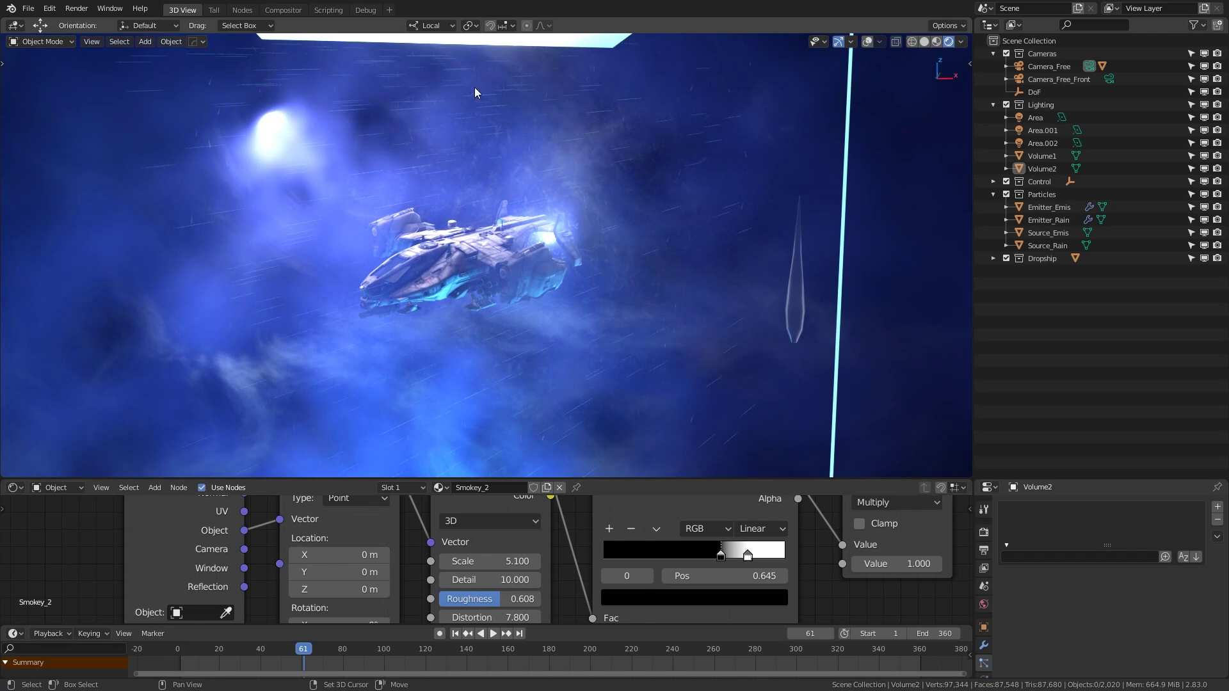
pyautogui.moveTo(478, 90); pyautogui.dragTo(566, 182, button='middle')
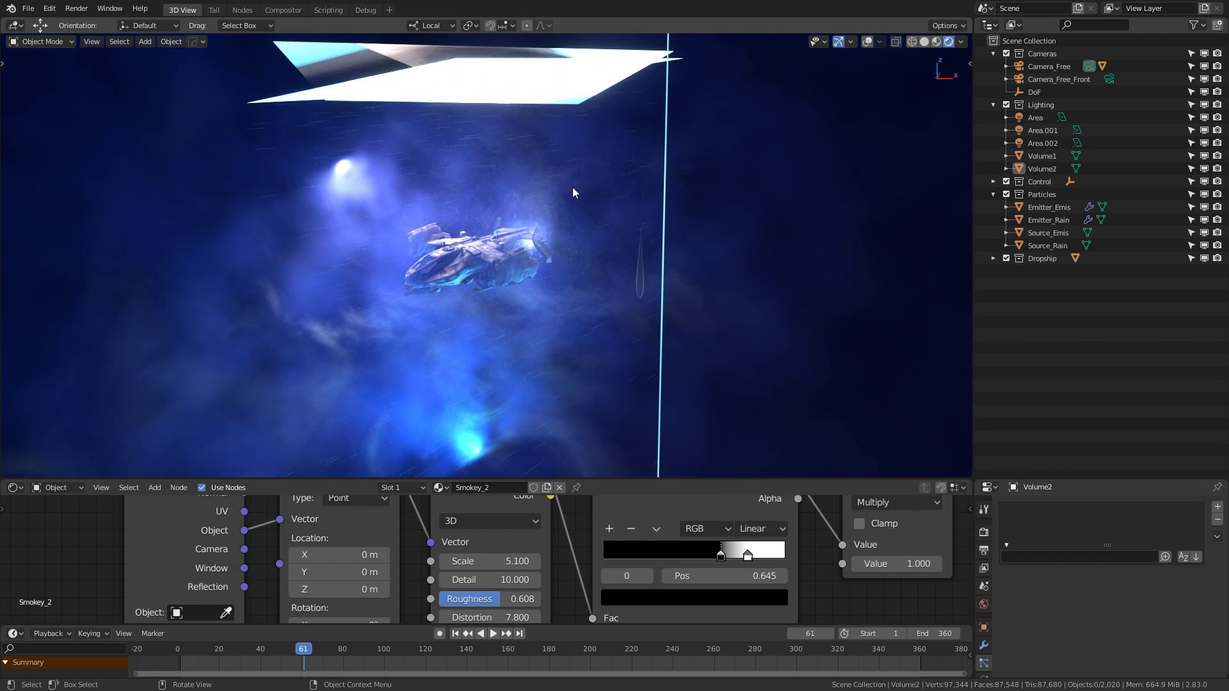
# Select the large Source_Rain raindrop mesh beside the dropship and show the viewport overlays.
pyautogui.scroll(3, 576, 192)
pyautogui.click(798, 315)
pyautogui.press('z')
pyautogui.hotkey('shift', 'alt', 'z')
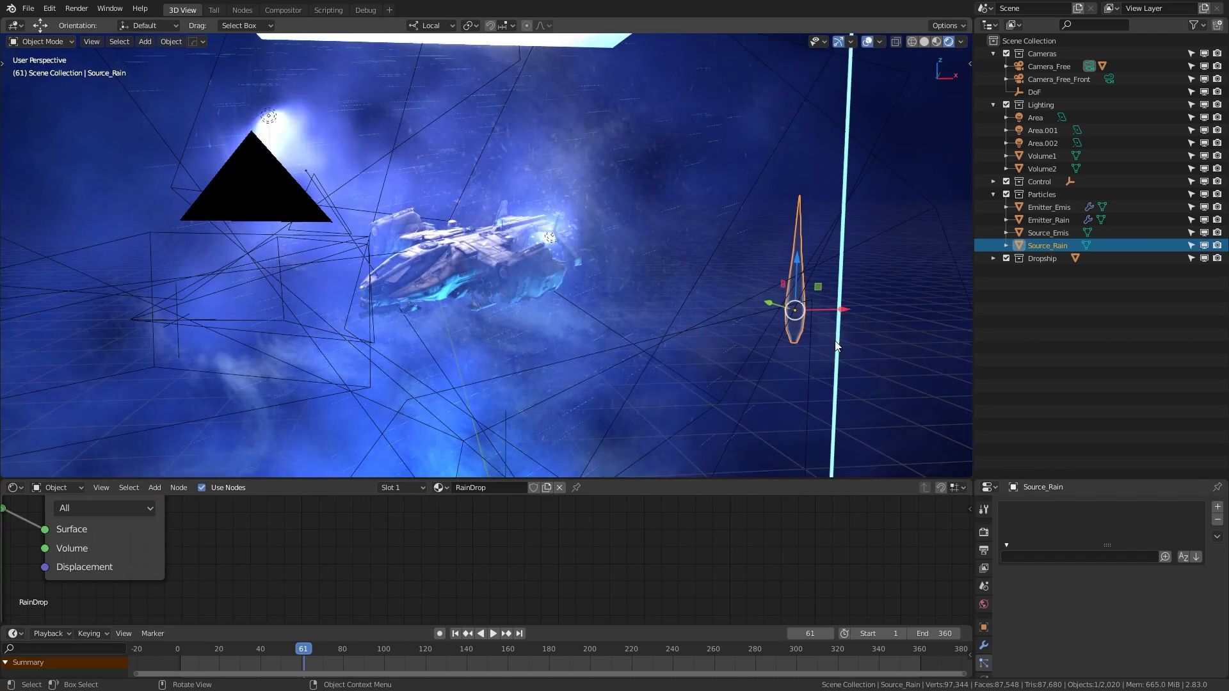
pyautogui.moveTo(793, 272); pyautogui.dragTo(748, 324, button='middle')
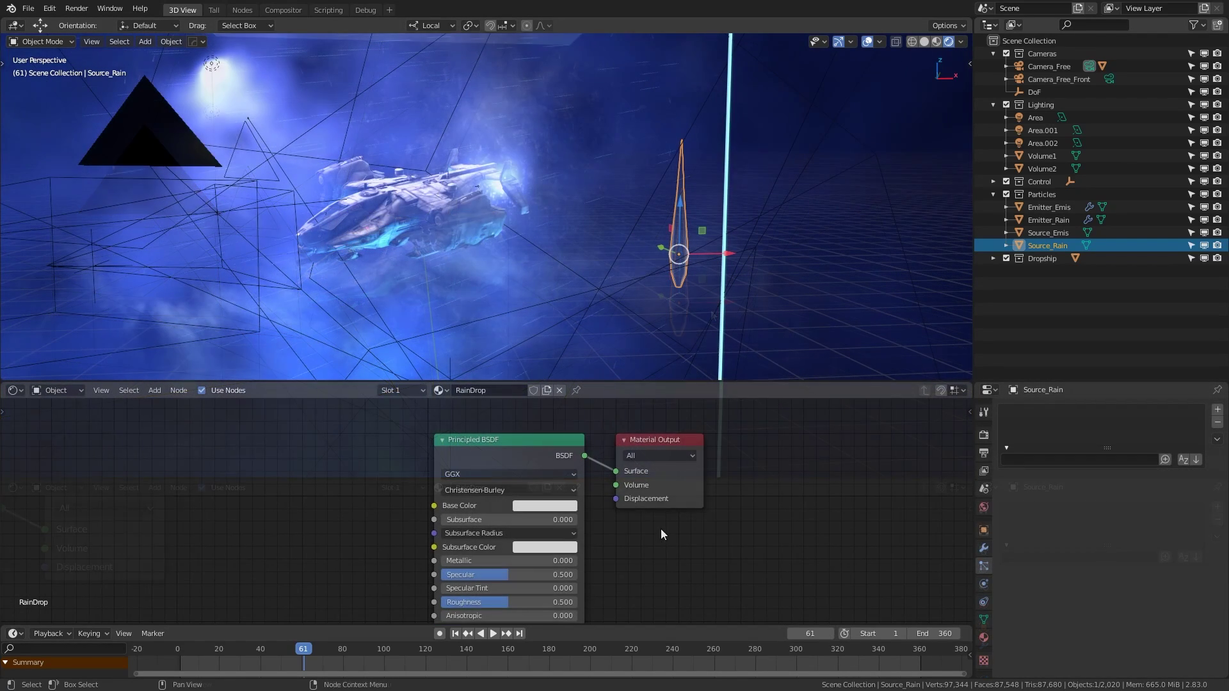
# Enlarge the node editor and examine the Transmission and Alpha values of the RainDrop material's Principled BSDF.
pyautogui.scroll(1, 660, 530)
pyautogui.moveTo(715, 493); pyautogui.dragTo(685, 509, button='middle')
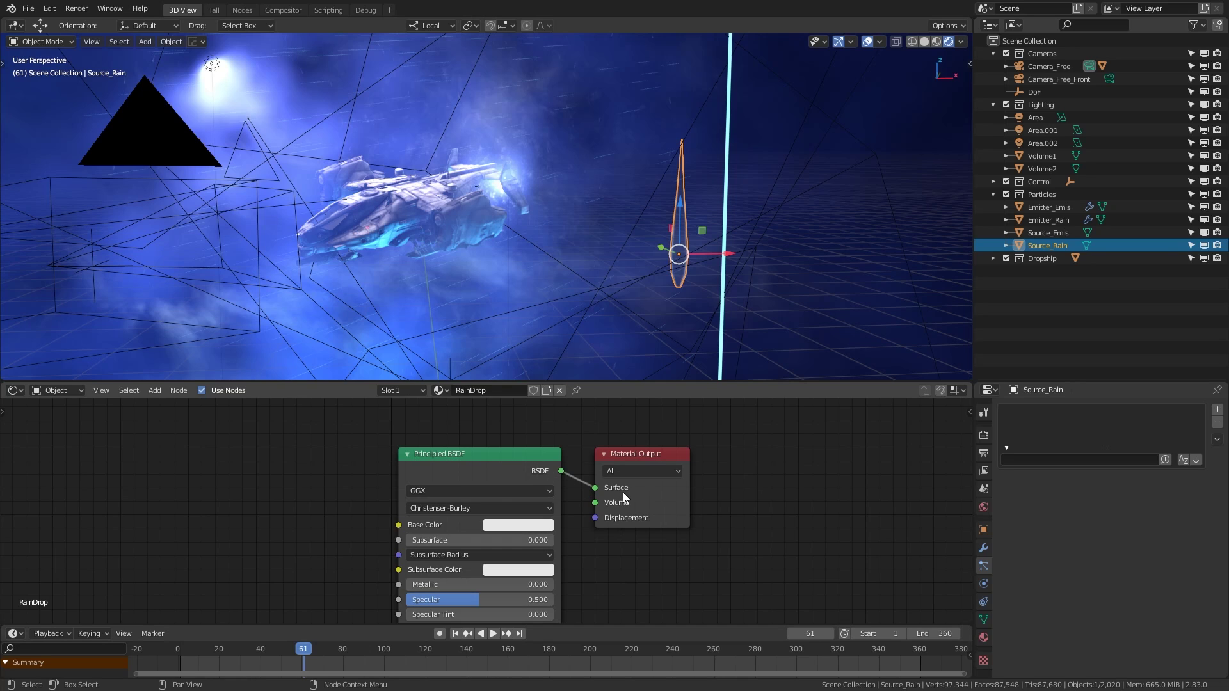
pyautogui.moveTo(625, 582)
pyautogui.mouseDown(button='middle')
pyautogui.moveTo(627, 447)
pyautogui.moveTo(631, 578)
pyautogui.moveTo(624, 566)
pyautogui.mouseUp(button='middle')
pyautogui.scroll(1, 557, 545)
pyautogui.scroll(1, 638, 533)
pyautogui.scroll(1, 640, 541)
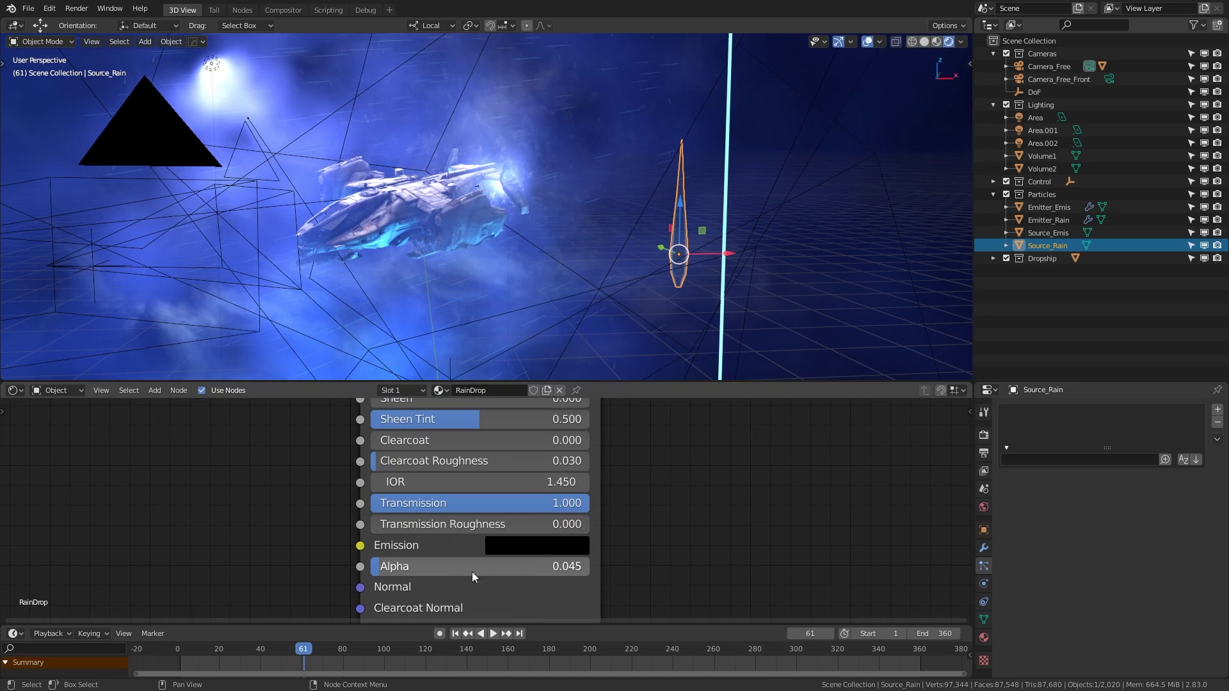
# Deselect the raindrop and examine its transparent surface up close from another angle.
pyautogui.click(694, 284)
pyautogui.scroll(3, 768, 332)
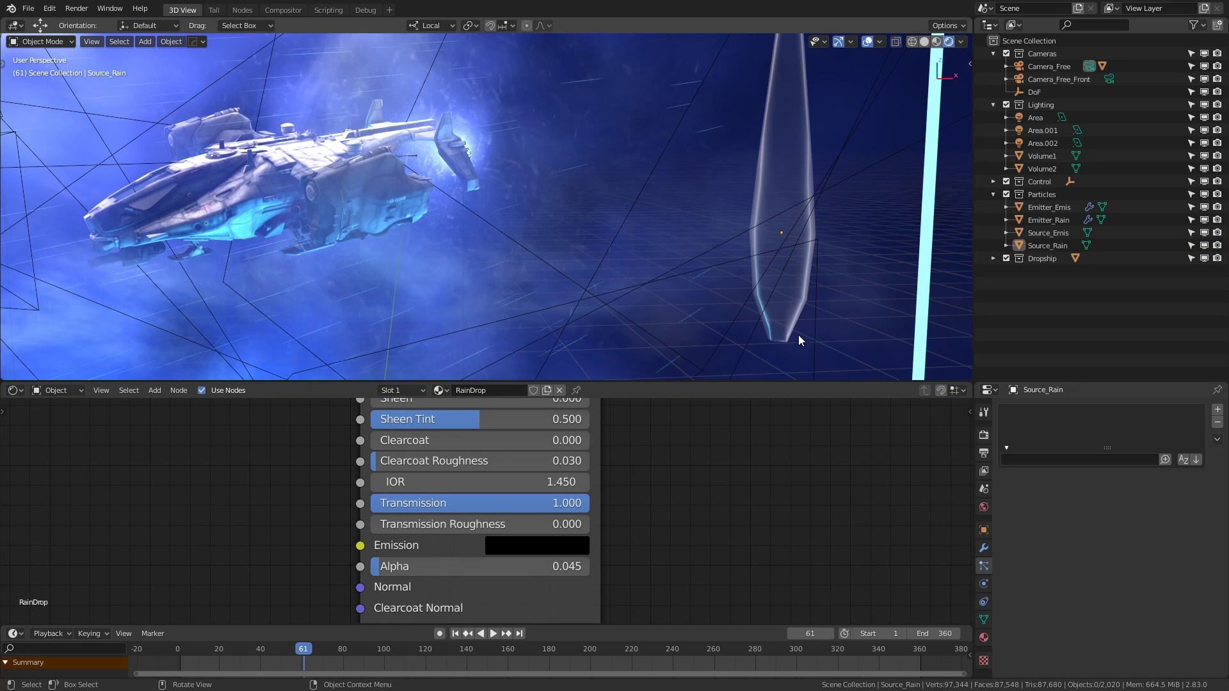
pyautogui.moveTo(800, 291); pyautogui.dragTo(531, 291, button='middle')
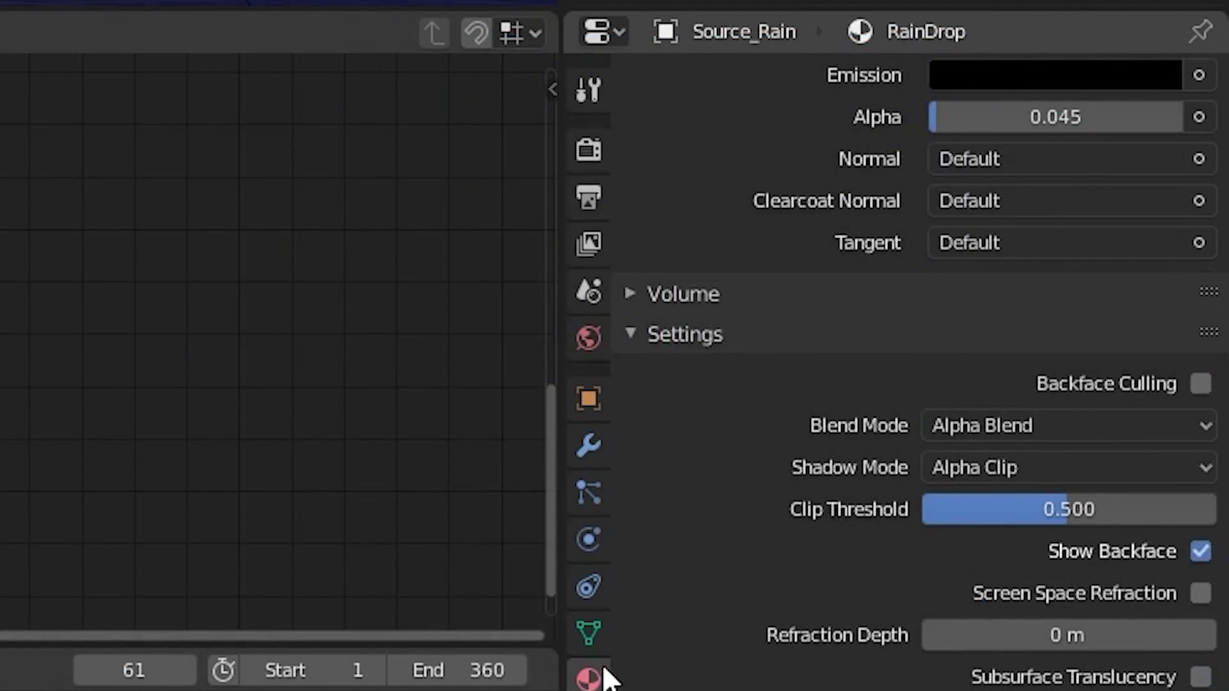
# Collapse the RainDrop material's Surface settings and set its Blend Mode to Alpha Blend.
pyautogui.scroll(10, 1039, 612)
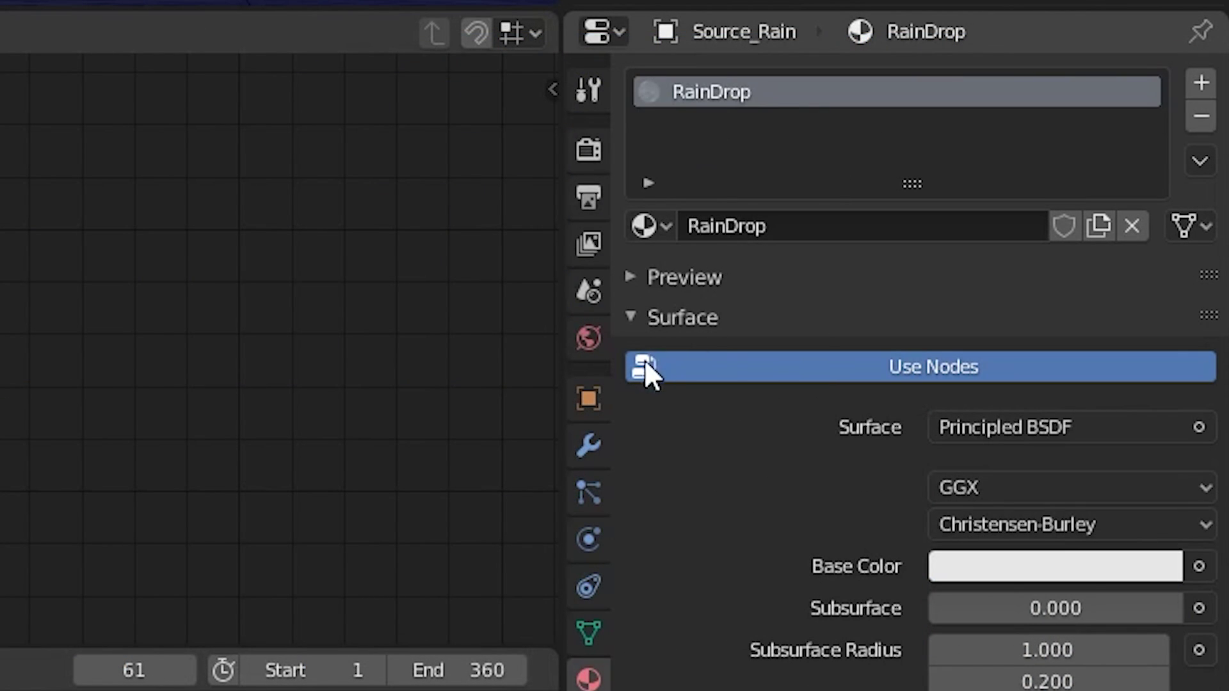
pyautogui.click(643, 320)
pyautogui.scroll(-4, 685, 441)
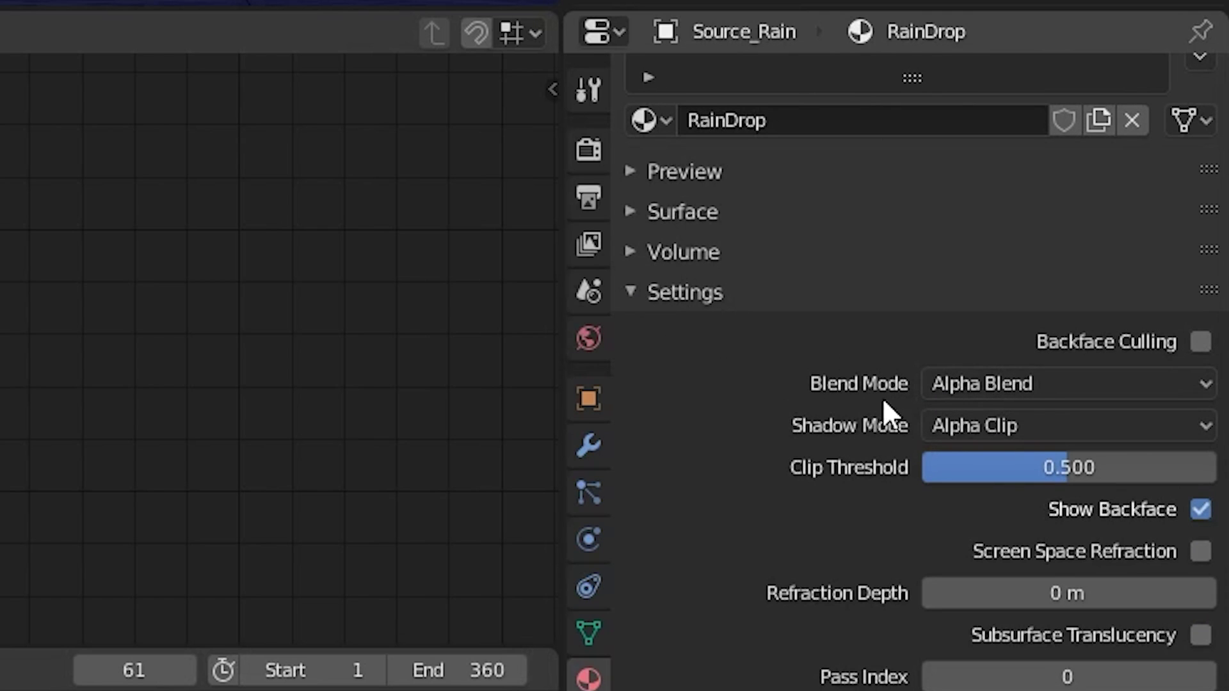
pyautogui.click(1089, 387)
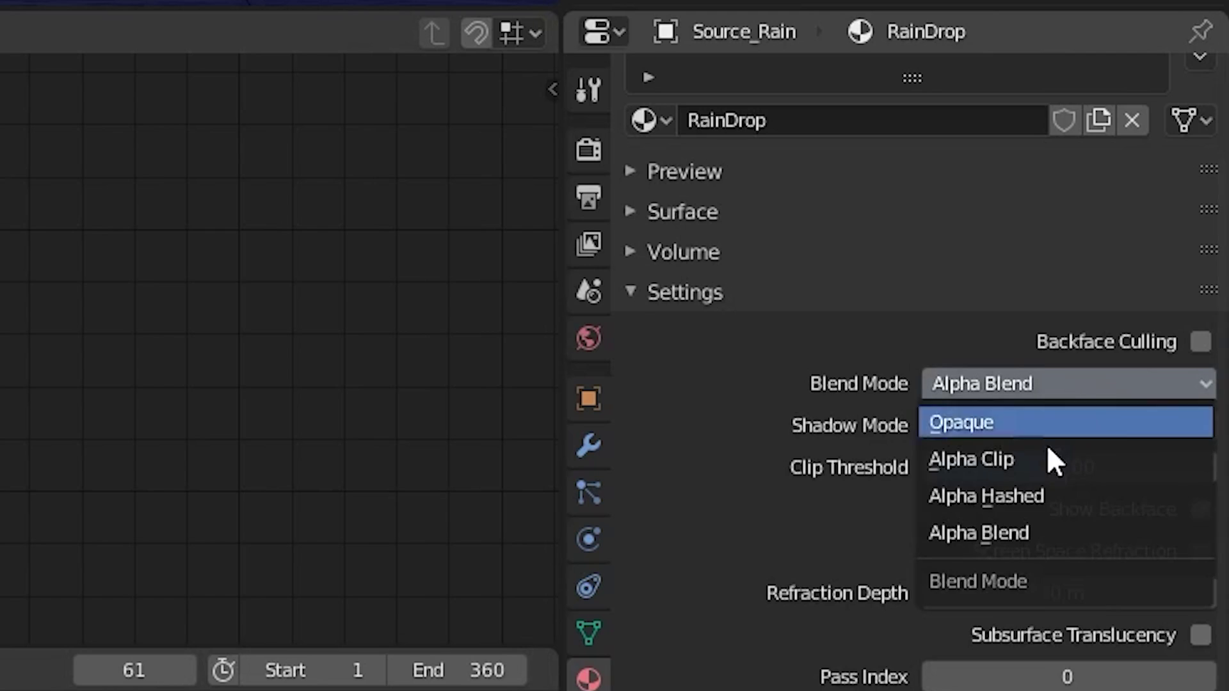
pyautogui.click(1035, 533)
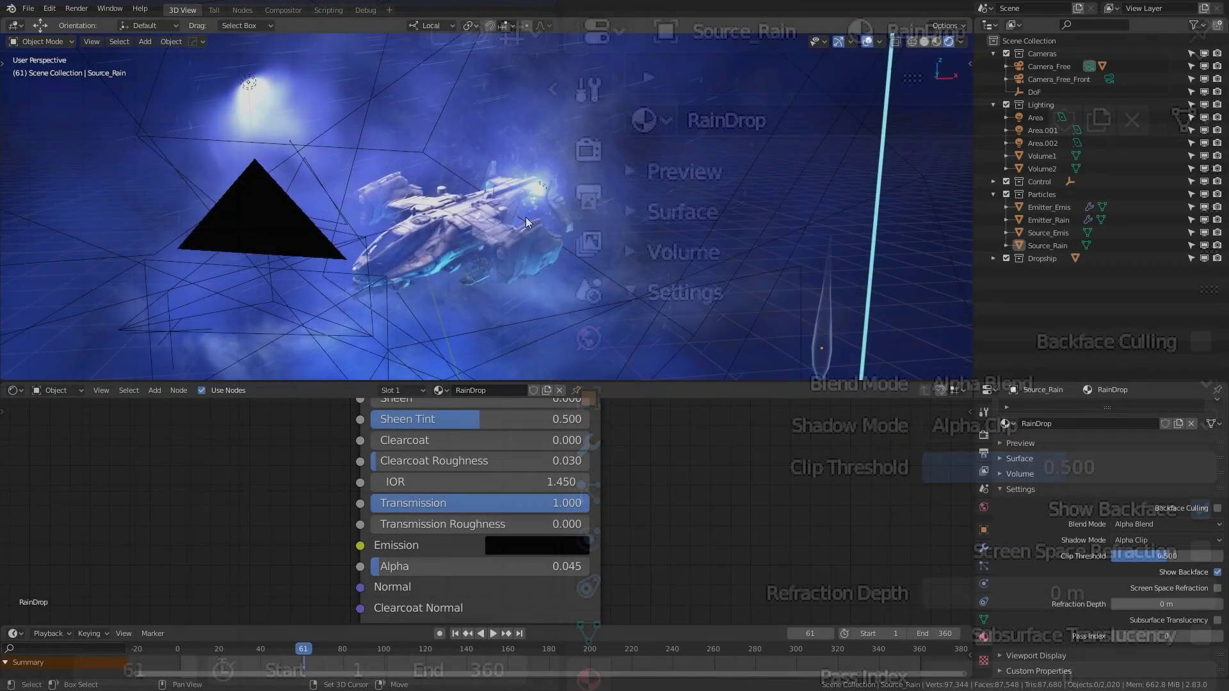
# Select the Emitter_Rain plane above the dropship and show its particle system settings.
pyautogui.moveTo(531, 235); pyautogui.dragTo(913, 176, button='middle')
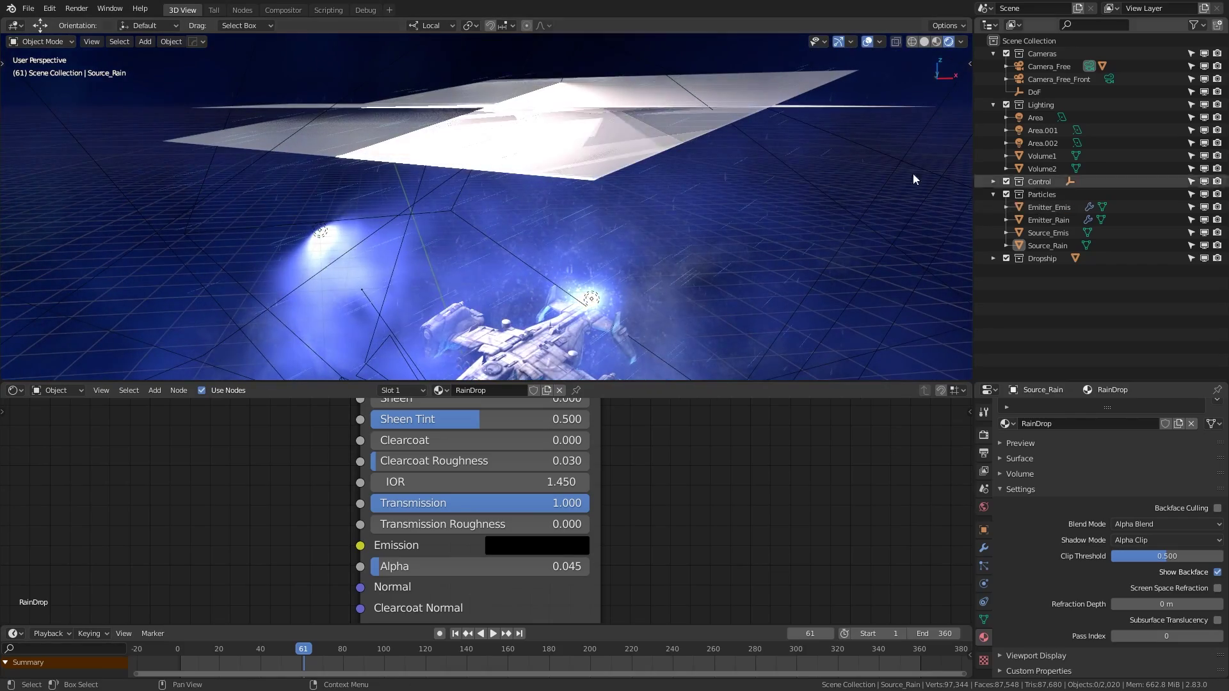
pyautogui.moveTo(571, 77); pyautogui.dragTo(516, 233, button='middle')
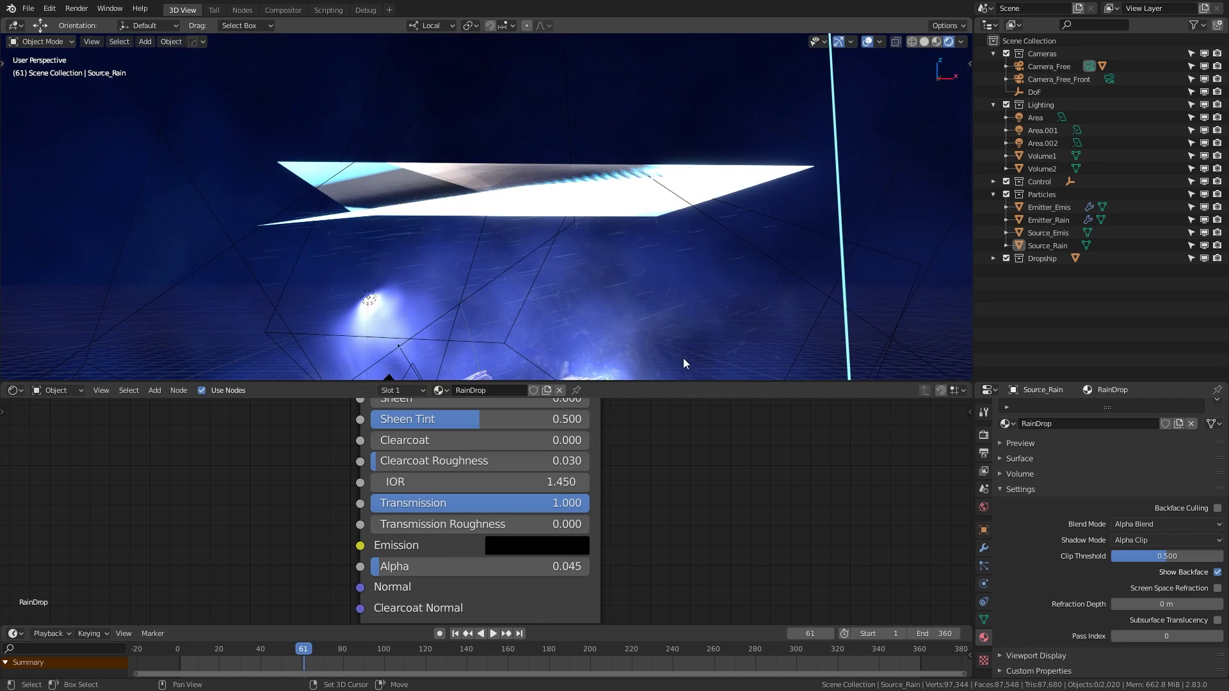
pyautogui.keyDown('shift'); pyautogui.moveTo(685, 356); pyautogui.dragTo(702, 378, button='middle'); pyautogui.keyUp('shift')
pyautogui.click(1048, 220)
pyautogui.click(983, 566)
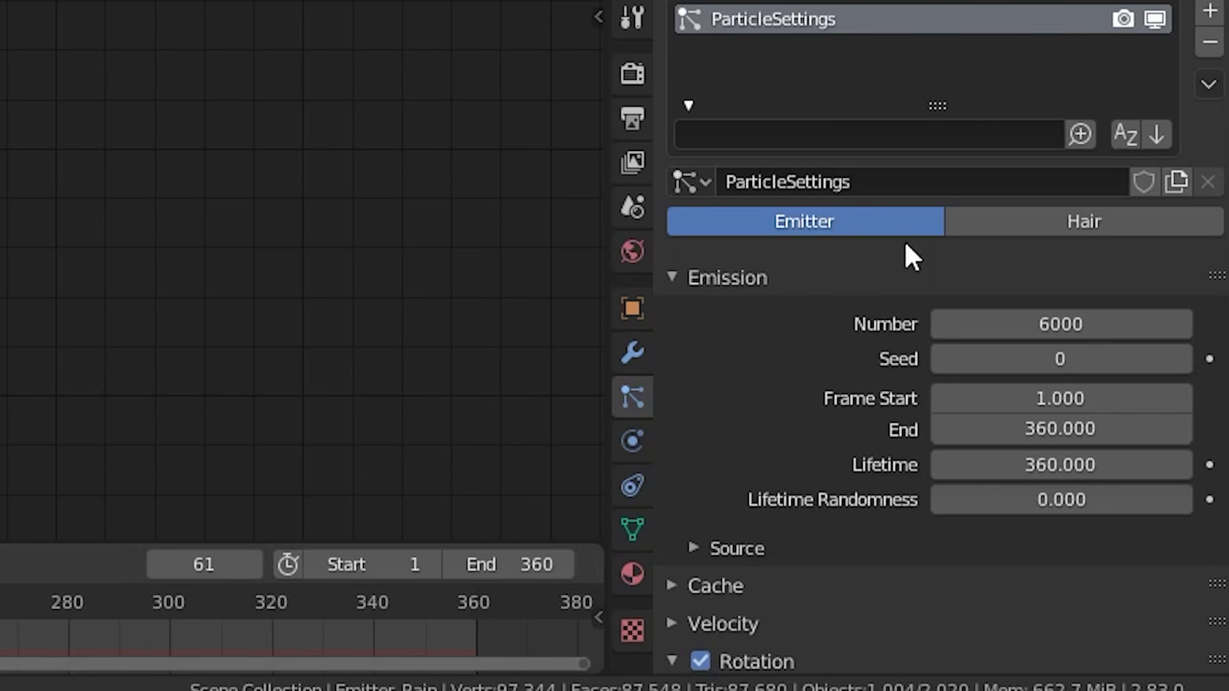
# Examine the Emitter_Rain particle system's Emission and Render settings, including its scale and instance object.
pyautogui.scroll(-4, 832, 263)
pyautogui.scroll(-8, 996, 320)
pyautogui.click(672, 281)
pyautogui.scroll(-6, 794, 309)
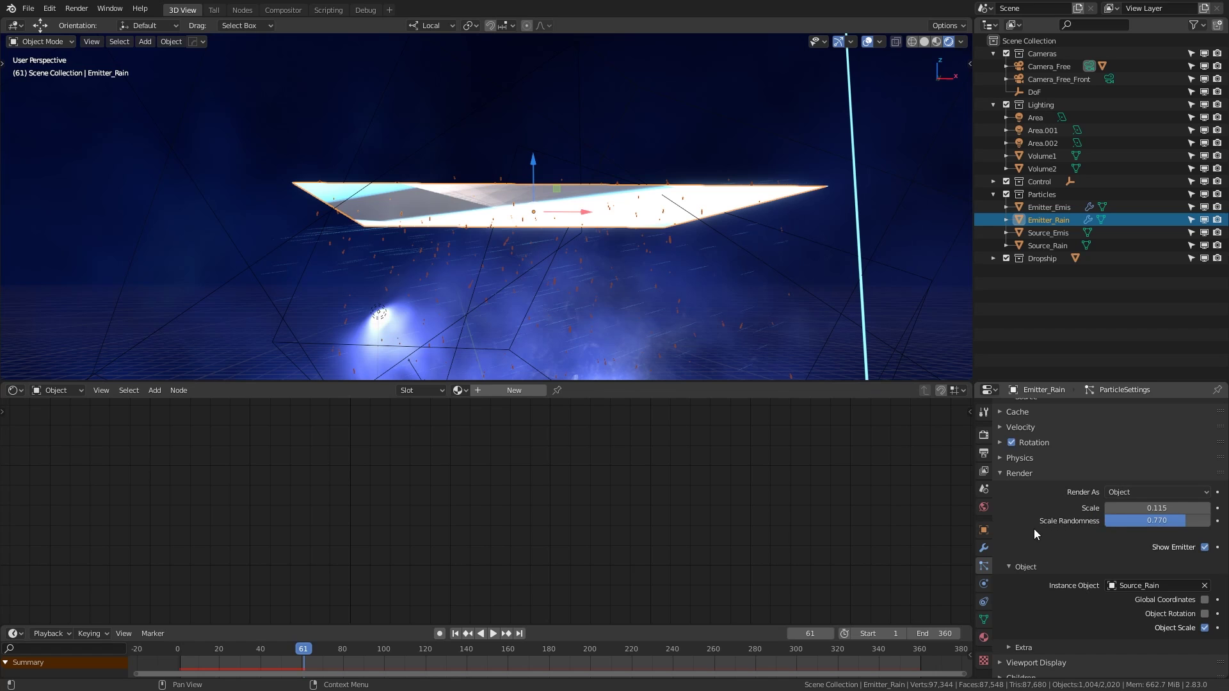
# Pick the Source_Rain raindrop in the scene as the Instance Object of the Emitter_Rain particles.
pyautogui.keyDown('shift'); pyautogui.moveTo(766, 246); pyautogui.dragTo(686, 101, button='middle'); pyautogui.keyUp('shift')
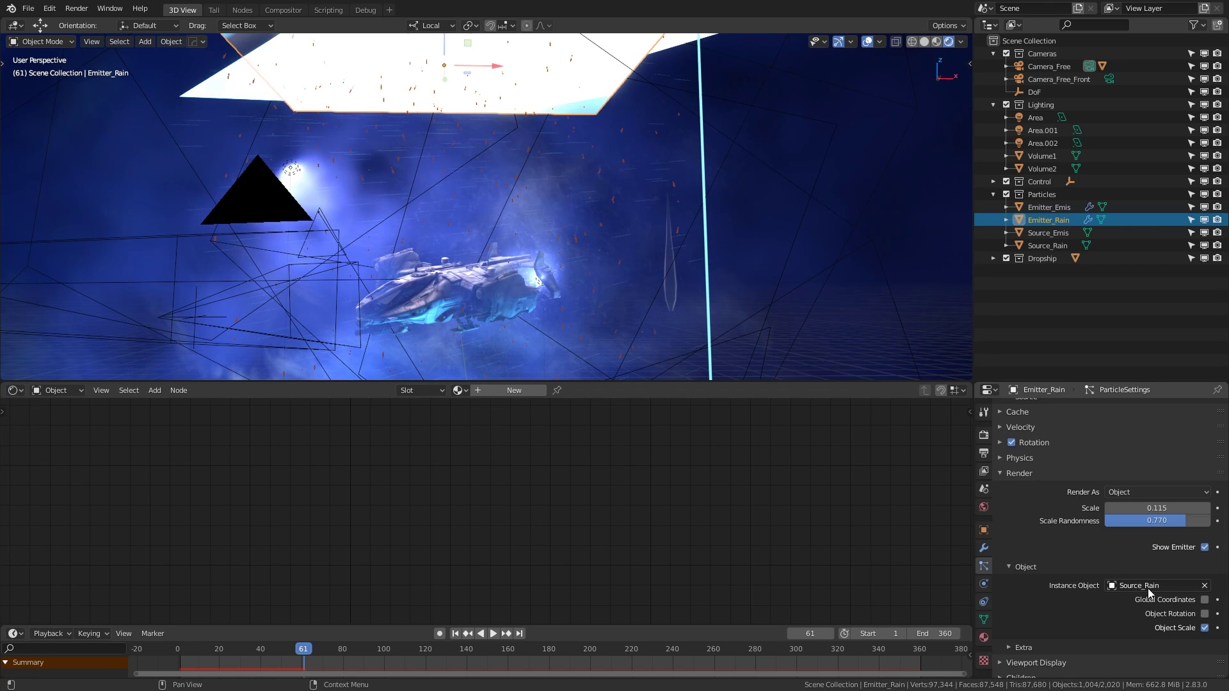
pyautogui.keyDown('shift'); pyautogui.moveTo(640, 256); pyautogui.dragTo(632, 220, button='middle'); pyautogui.keyUp('shift')
pyautogui.scroll(2, 632, 220)
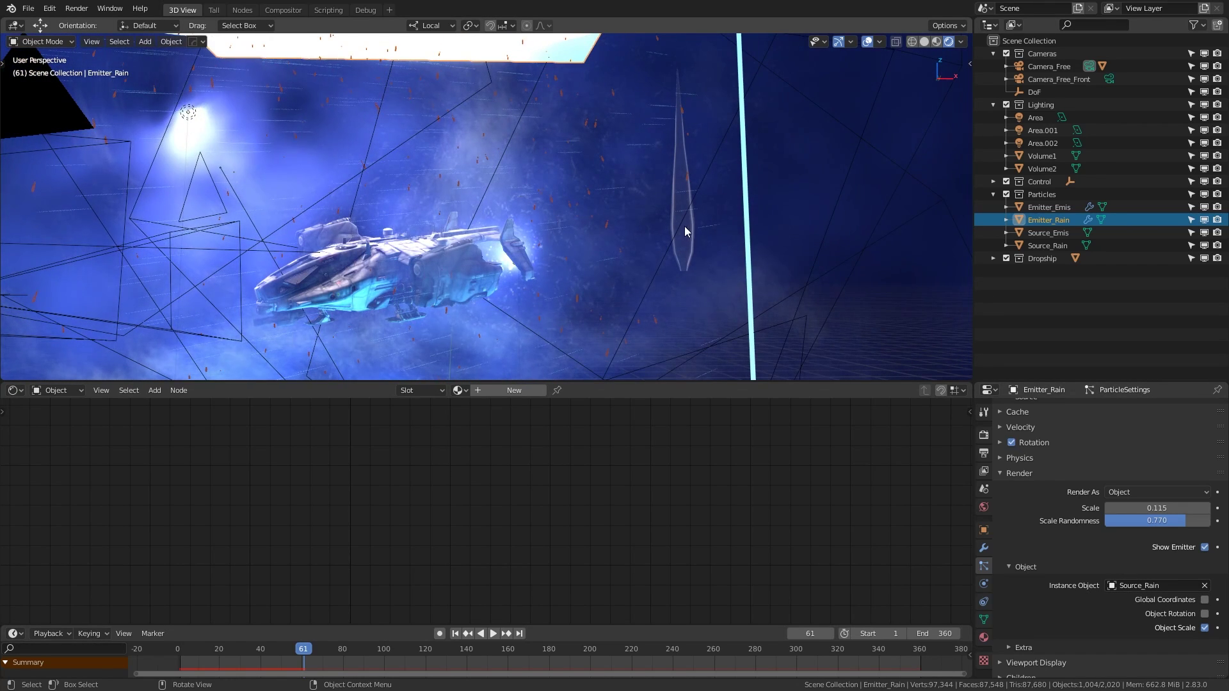
pyautogui.click(1158, 585)
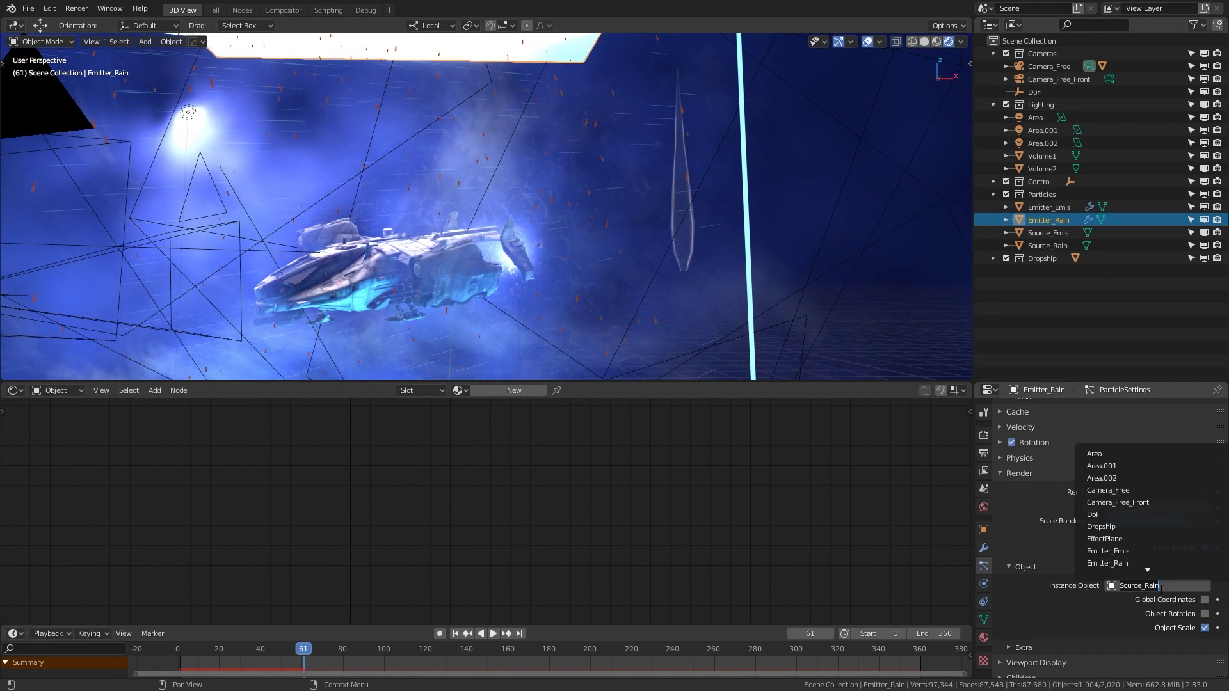
pyautogui.click(1073, 599)
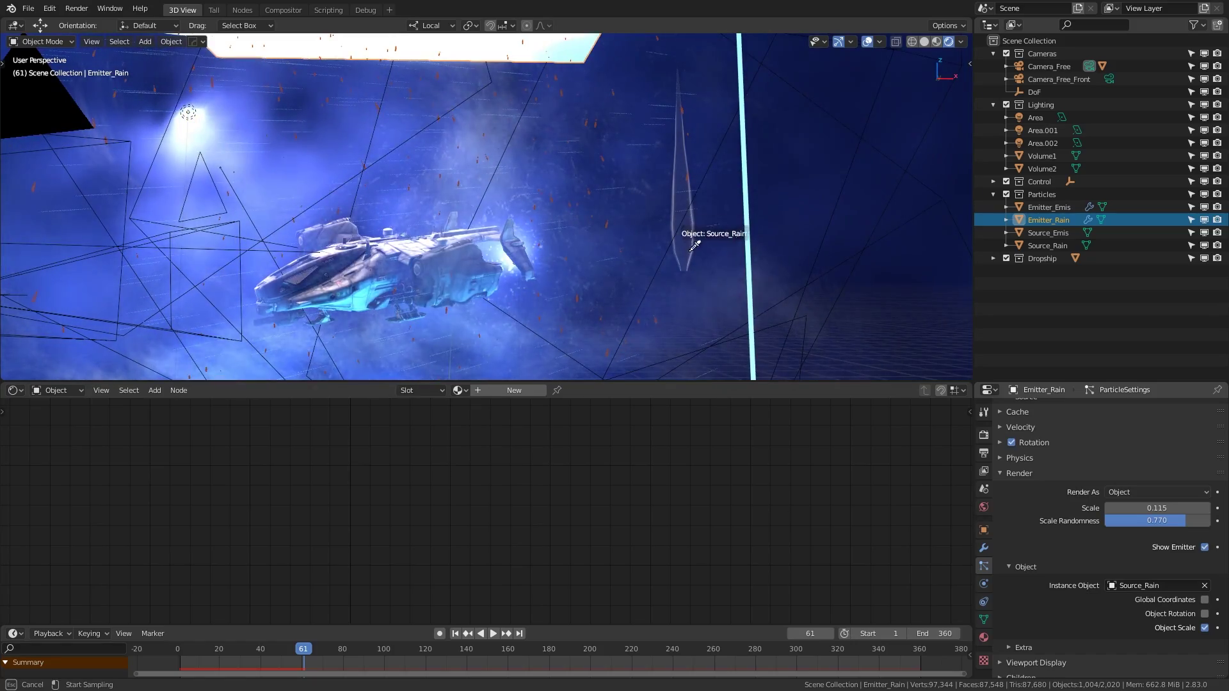
pyautogui.click(687, 217)
# Examine the raindrop instances around the Emitter_Rain plane above the dropship.
pyautogui.moveTo(736, 211); pyautogui.dragTo(735, 15, button='middle')
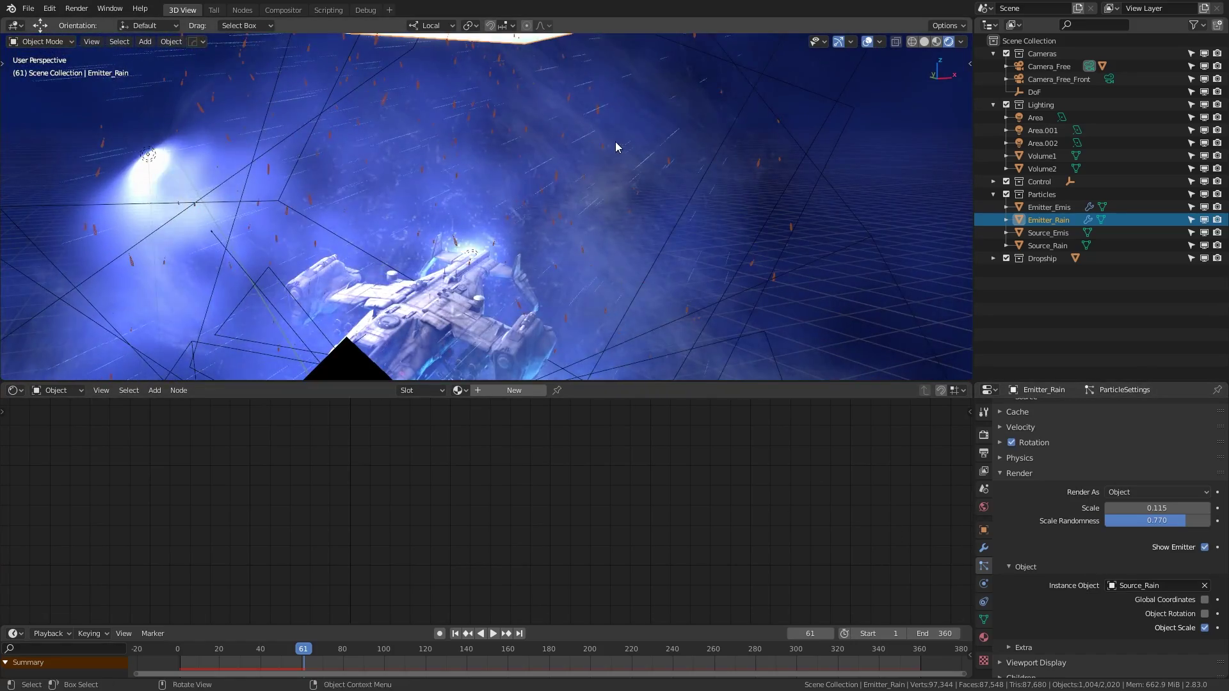
pyautogui.moveTo(613, 141); pyautogui.dragTo(477, 185, button='middle')
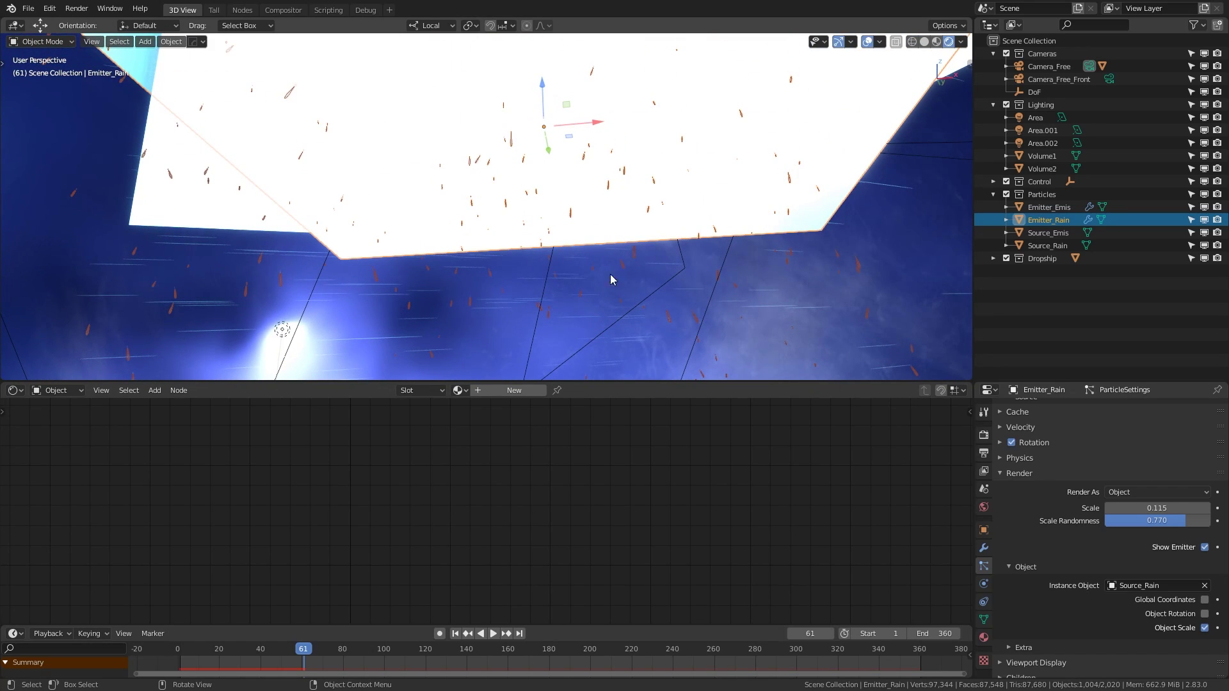
# Replay the animation from the first frame, examine the falling raindrops, and show the Rotation settings of the Emitter_Rain particles.
pyautogui.hotkey('shift', 'Left')
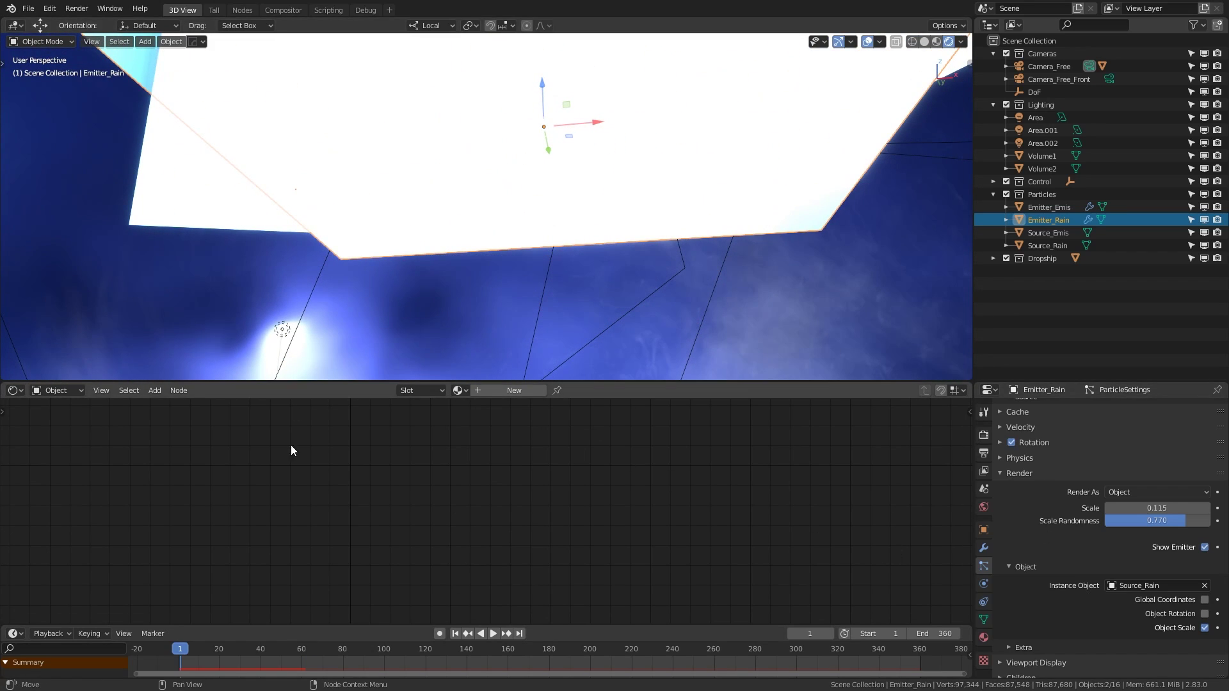
pyautogui.press('space')
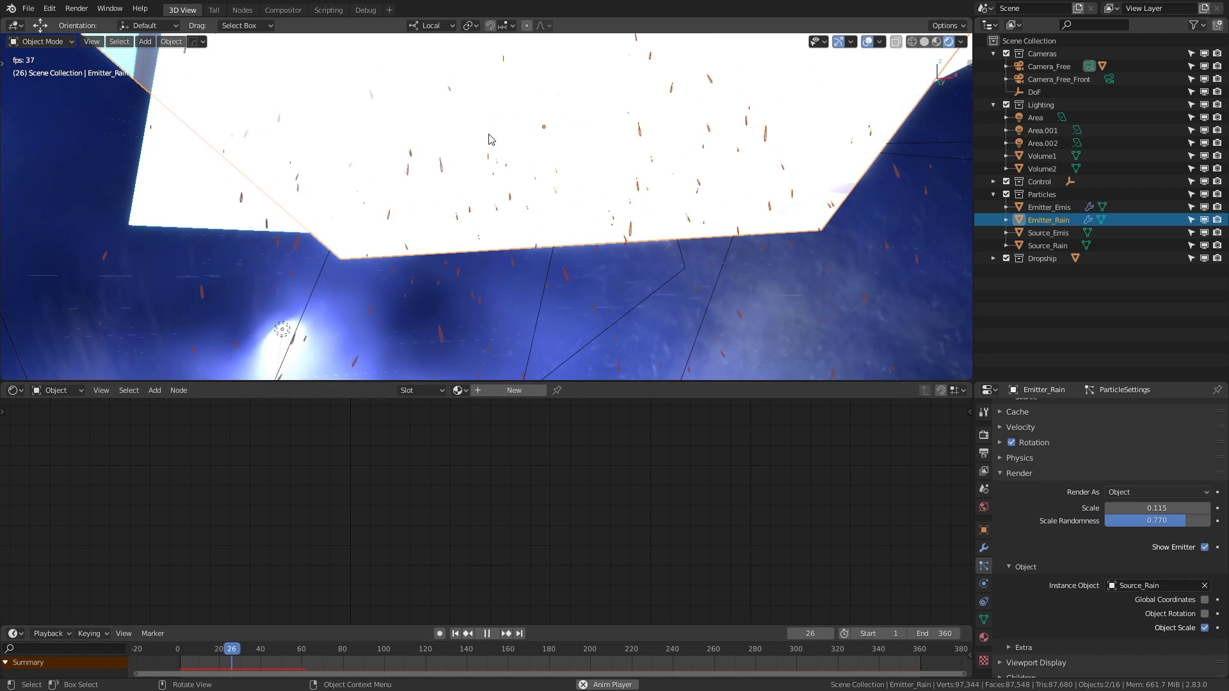
pyautogui.press('space')
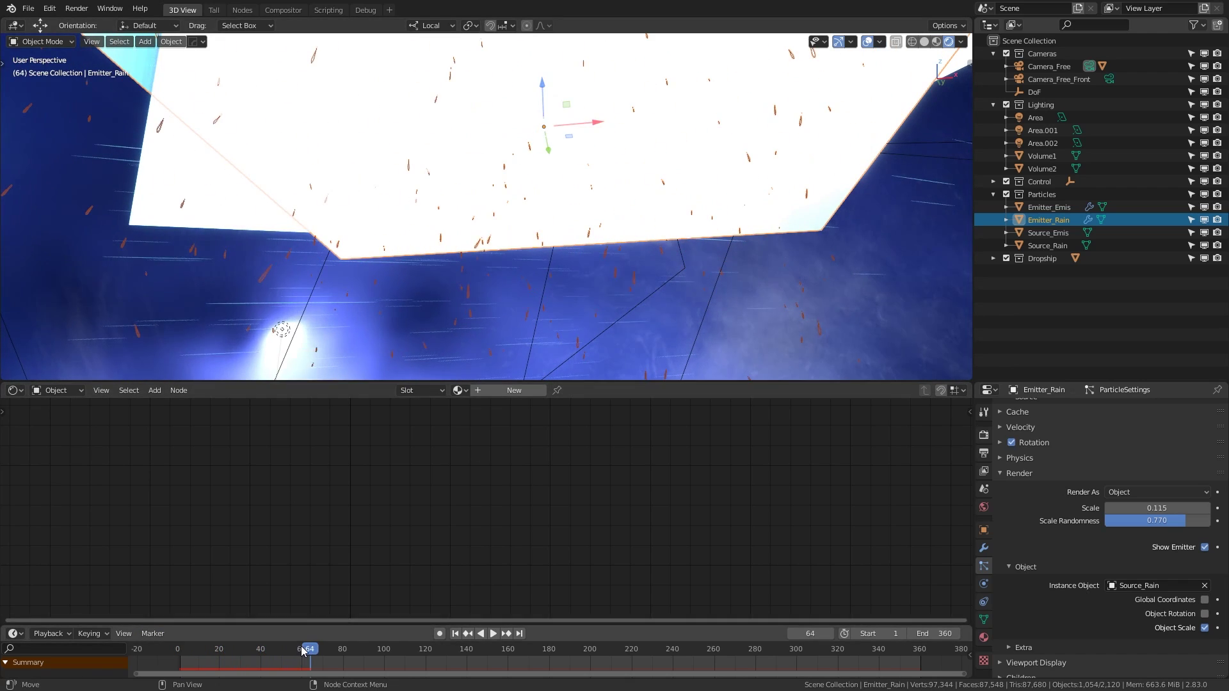
pyautogui.moveTo(301, 647)
pyautogui.mouseDown()
pyautogui.moveTo(246, 663)
pyautogui.moveTo(292, 650)
pyautogui.mouseUp()
pyautogui.moveTo(389, 280); pyautogui.dragTo(595, 227, button='middle')
pyautogui.click(1038, 443)
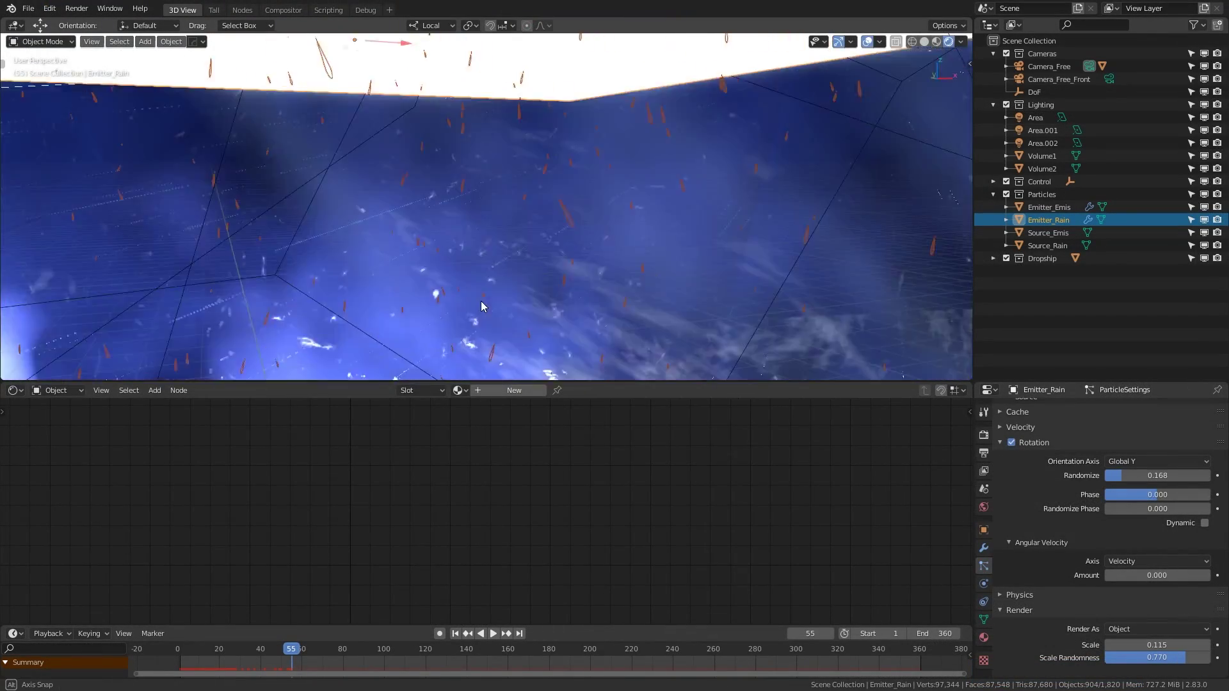
pyautogui.moveTo(481, 306); pyautogui.dragTo(472, 164, button='middle')
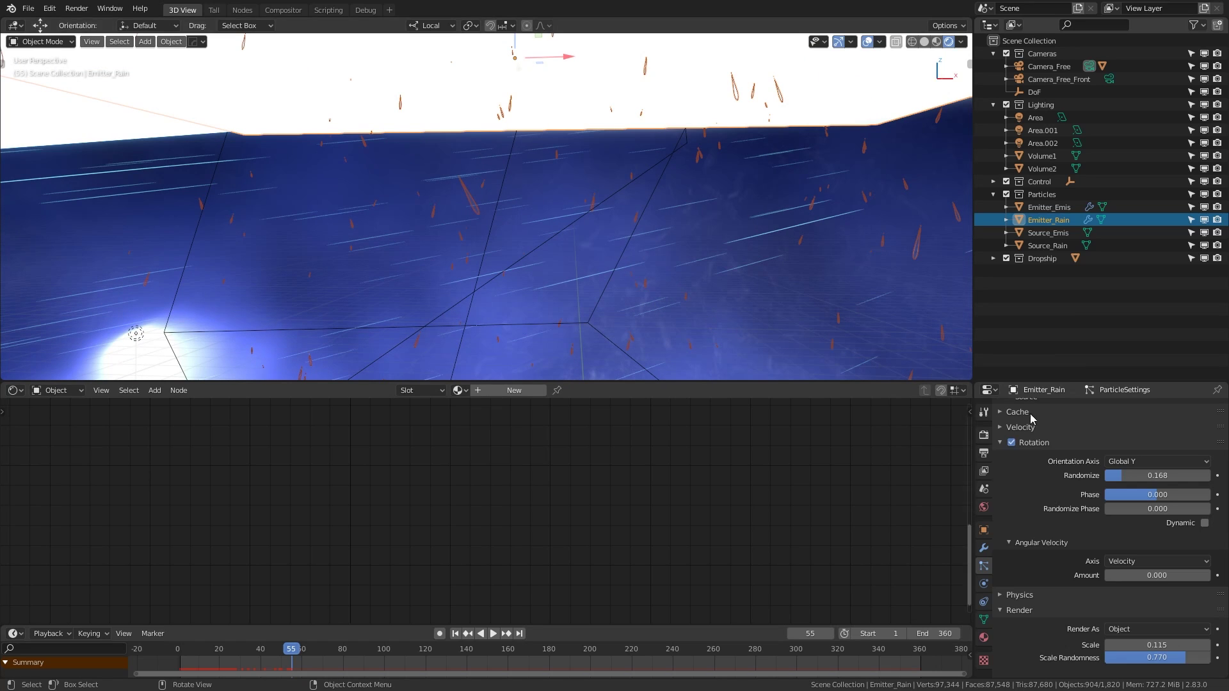
# Test the rain particles' rotation Randomize at a higher value and at 0, rewinding the animation to compare the drops.
pyautogui.moveTo(1123, 476); pyautogui.dragTo(1170, 476)
pyautogui.moveTo(793, 313); pyautogui.dragTo(790, 298, button='middle')
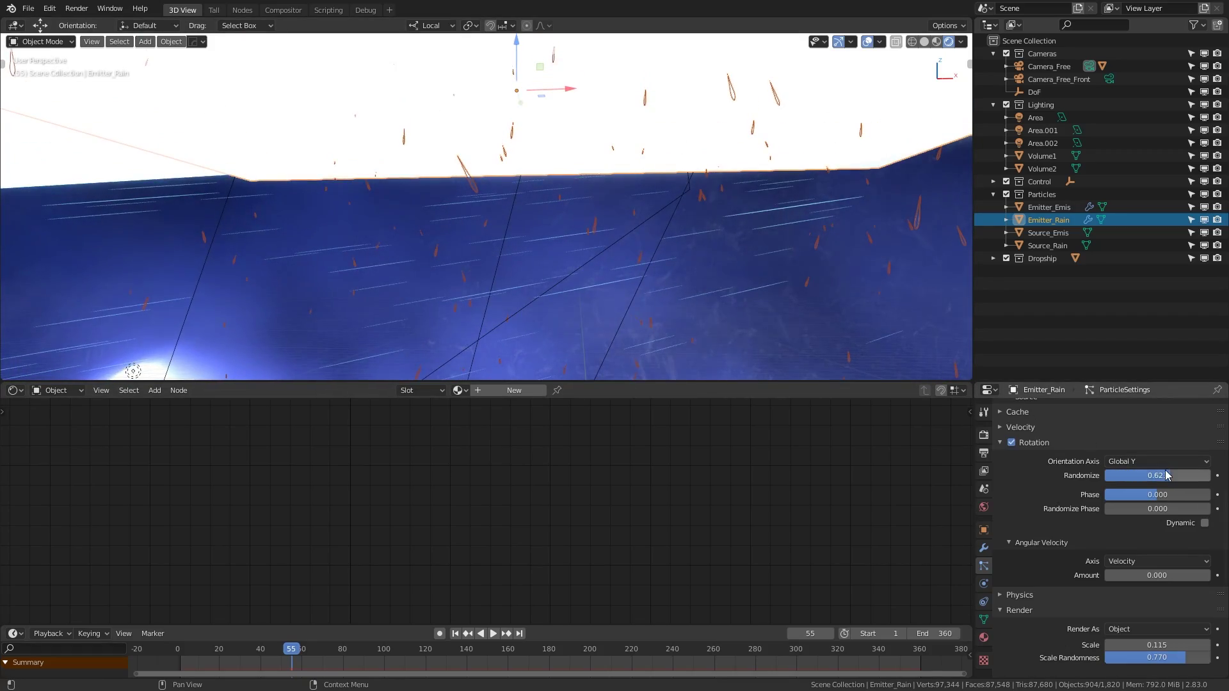
pyautogui.moveTo(1167, 475); pyautogui.dragTo(1102, 475)
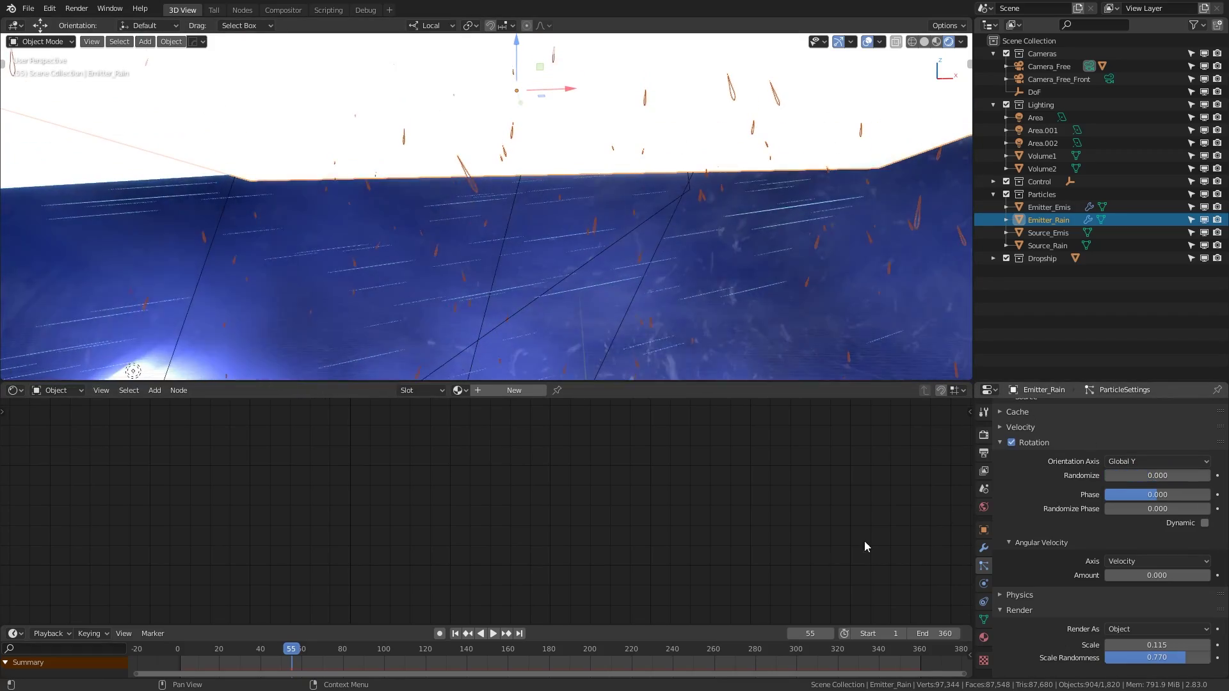
pyautogui.click(455, 633)
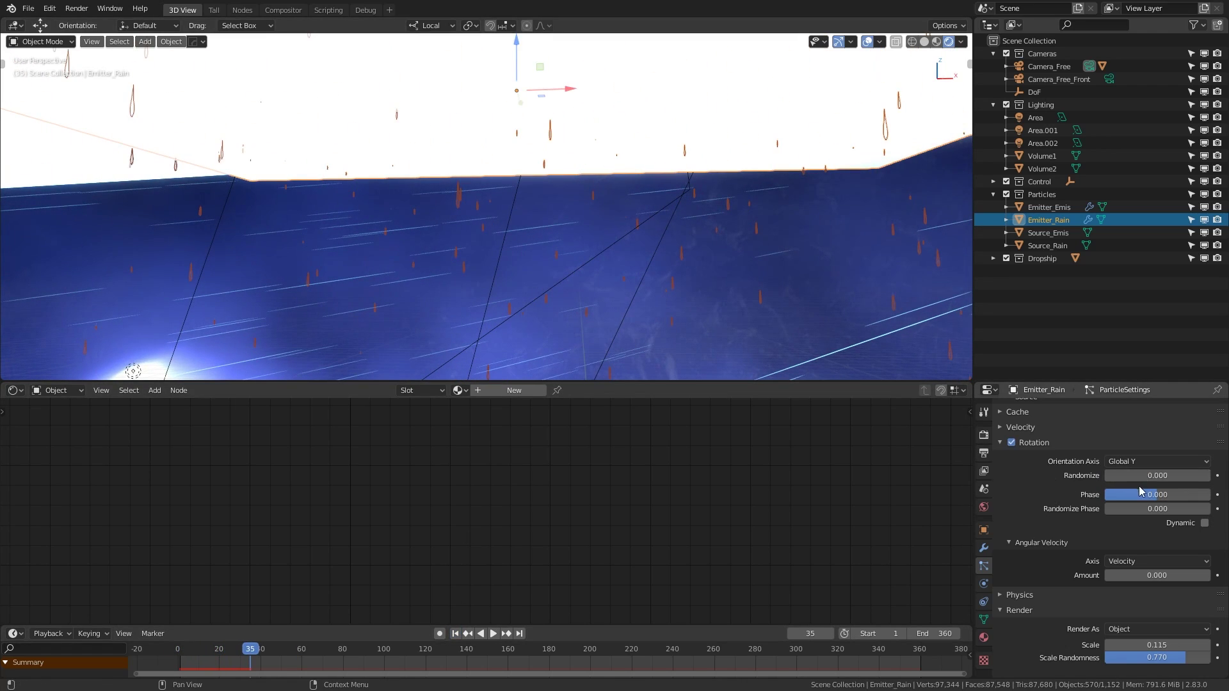
pyautogui.moveTo(664, 270); pyautogui.dragTo(659, 255, button='middle')
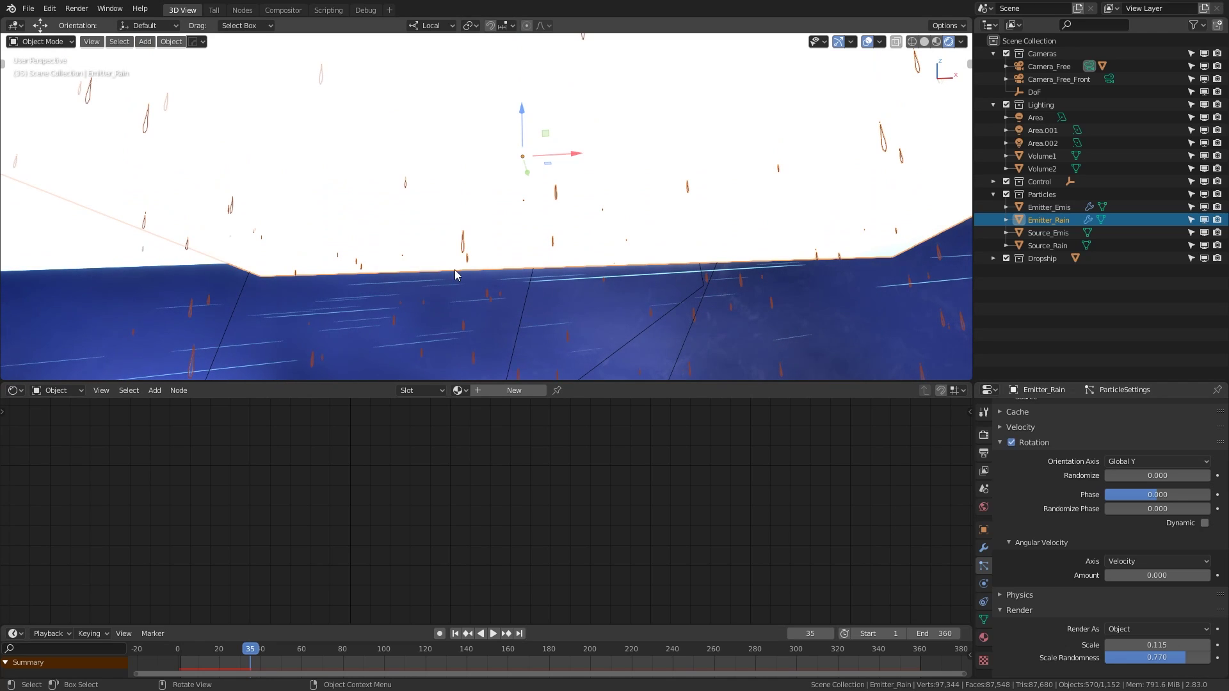
# Set the rain particles' rotation Randomize to 0.210 and play the animation from the first frame.
pyautogui.moveTo(1127, 476); pyautogui.dragTo(1152, 475)
pyautogui.click(457, 634)
pyautogui.press('space')
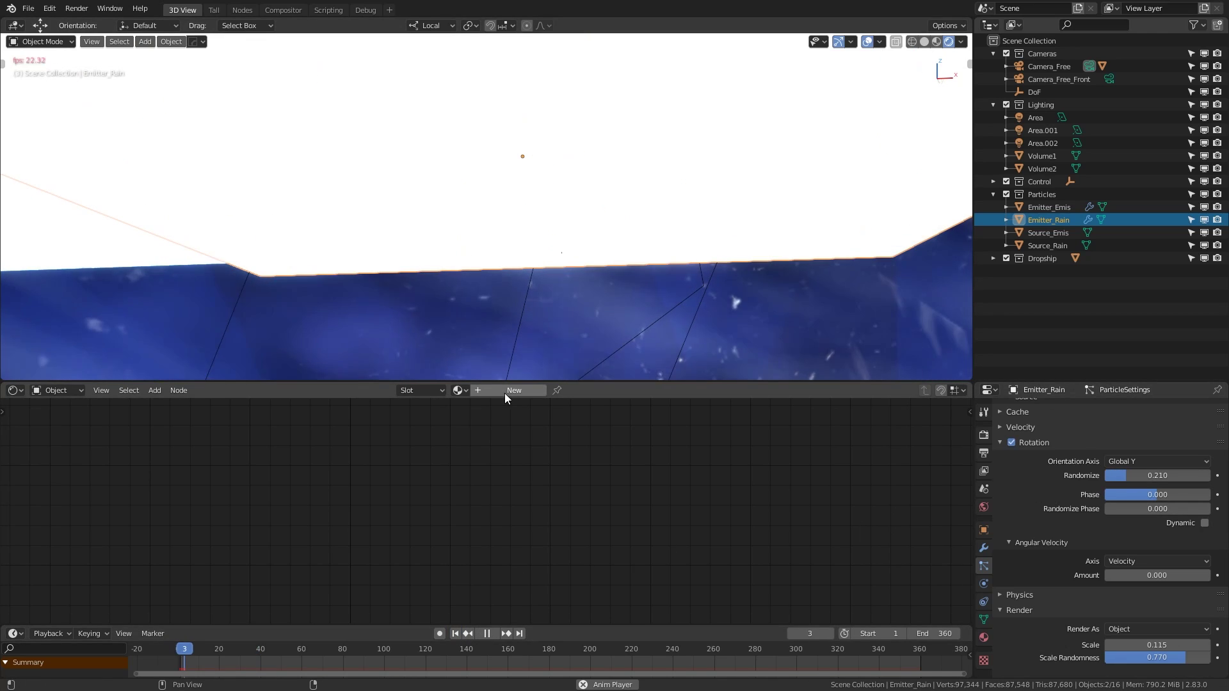
pyautogui.moveTo(505, 256); pyautogui.dragTo(507, 267, button='middle')
pyautogui.press('space')
pyautogui.moveTo(661, 280); pyautogui.dragTo(549, 267, button='middle')
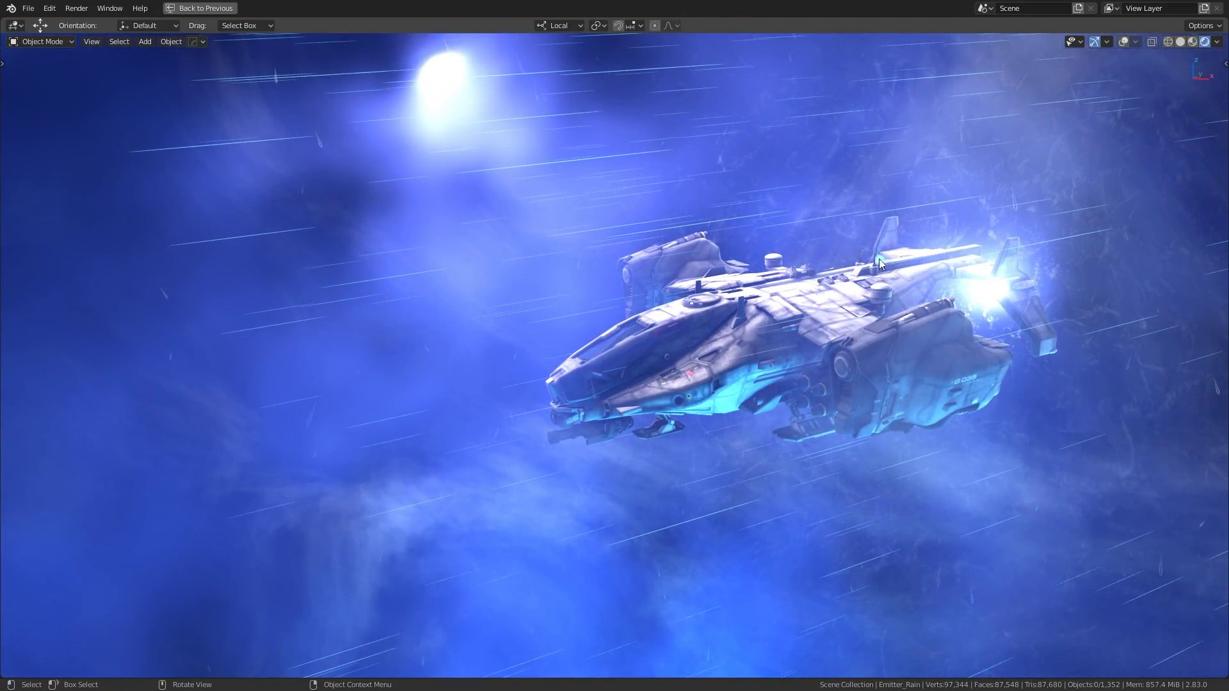
# Restore the full layout from the maximized viewport and select Emitter_Emis to show its particle system settings.
pyautogui.scroll(-3, 742, 264)
pyautogui.scroll(-1, 740, 186)
pyautogui.keyDown('shift'); pyautogui.moveTo(740, 186); pyautogui.dragTo(601, 180, button='middle'); pyautogui.keyUp('shift')
pyautogui.hotkey('ctrl', 'space')
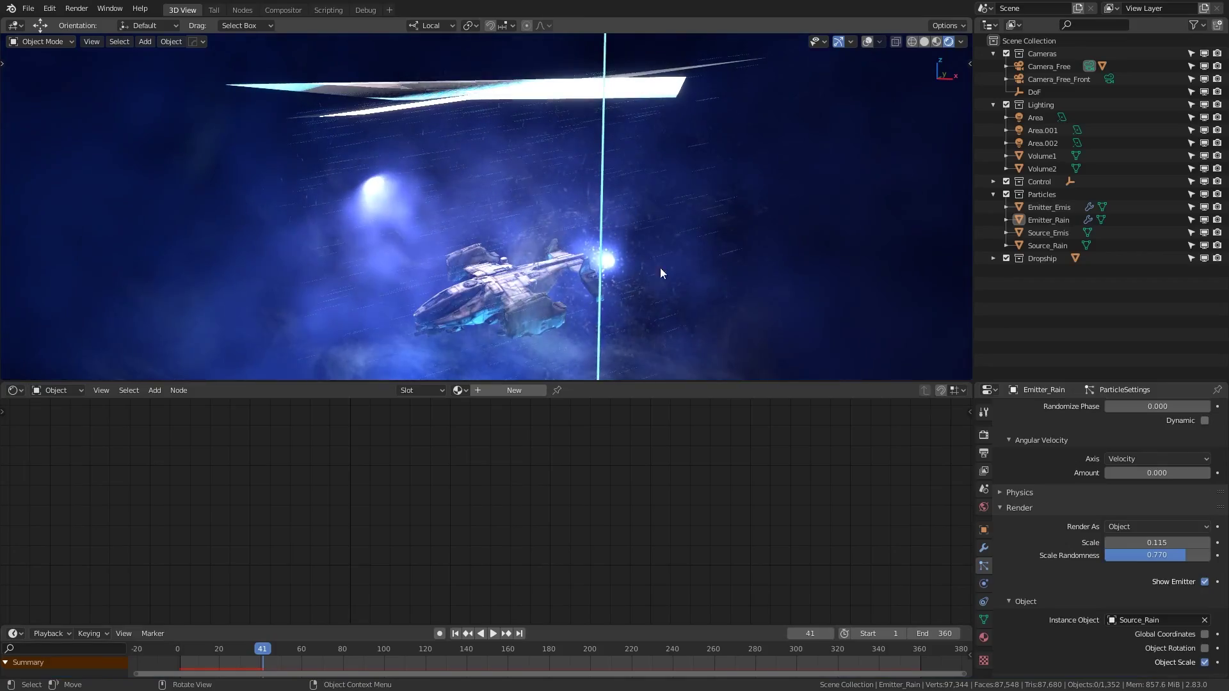
pyautogui.scroll(15, 1024, 582)
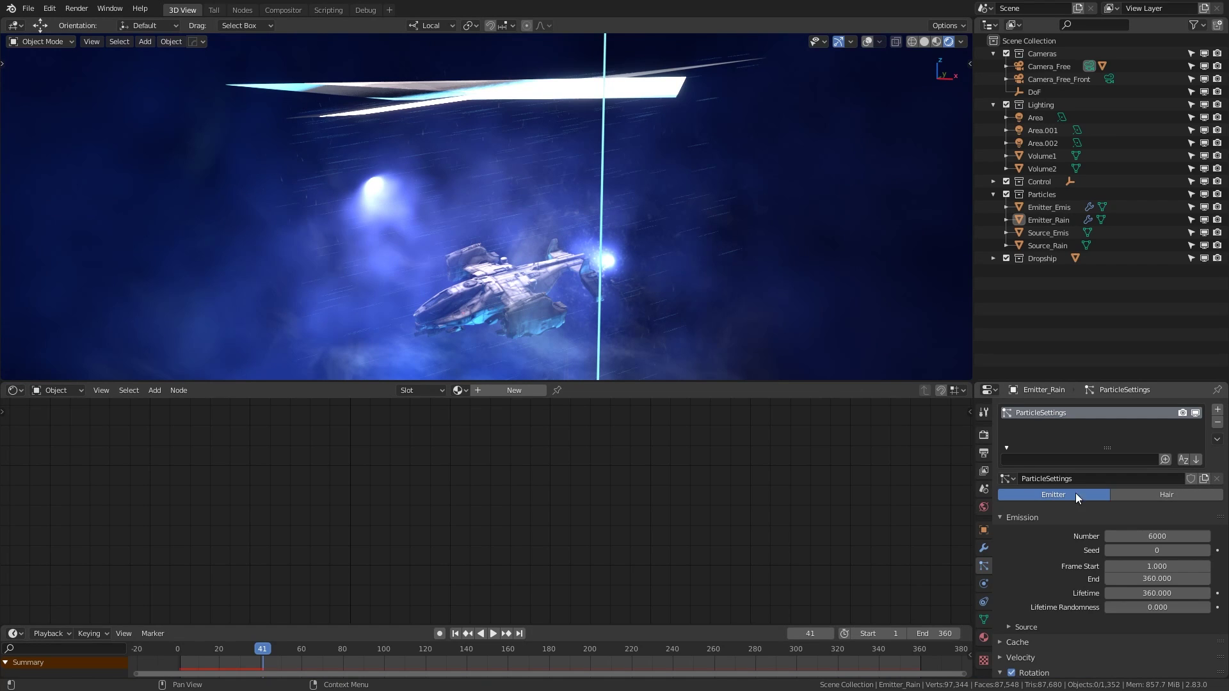
pyautogui.click(1048, 207)
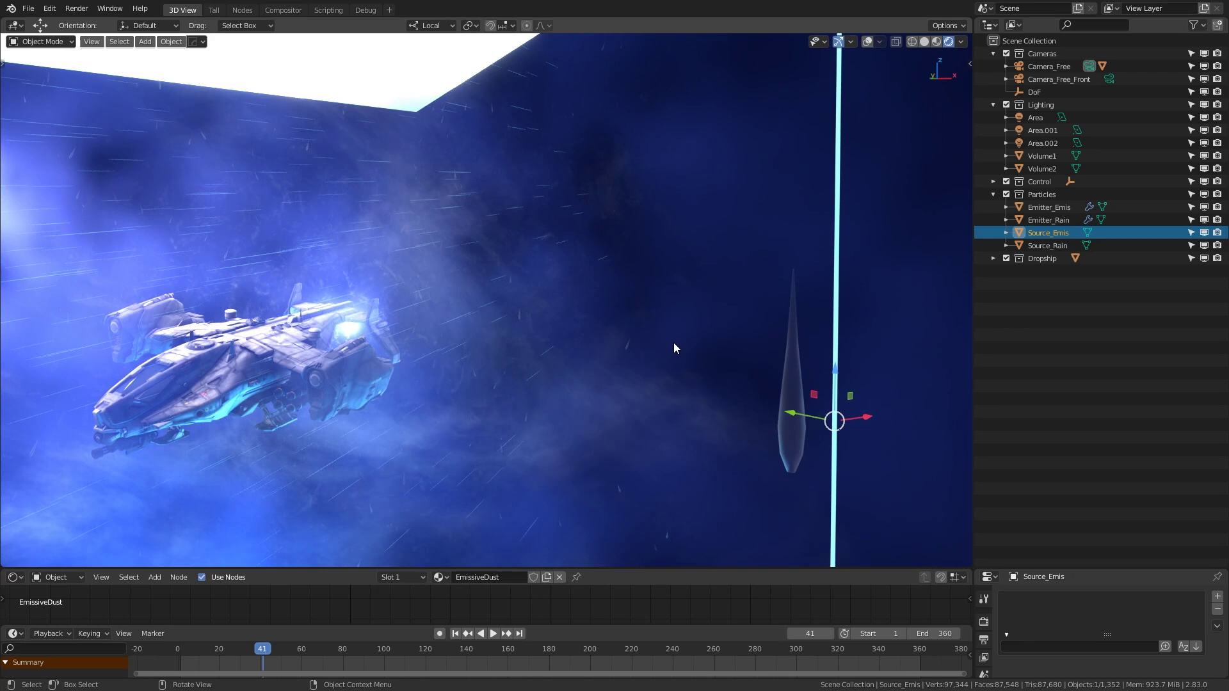
pyautogui.scroll(-8, 674, 343)
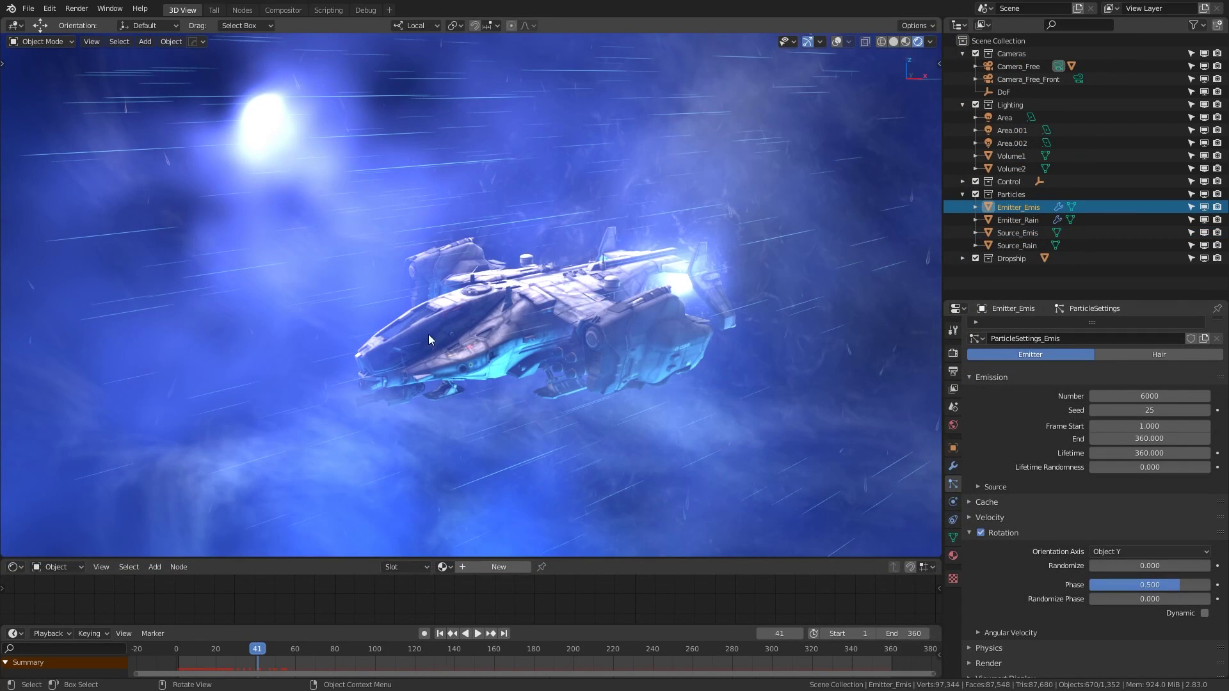
# Move the Emitter_Emis plane above the dropship, keeping the Local transform orientation.
pyautogui.moveTo(432, 334); pyautogui.dragTo(514, 312, button='middle')
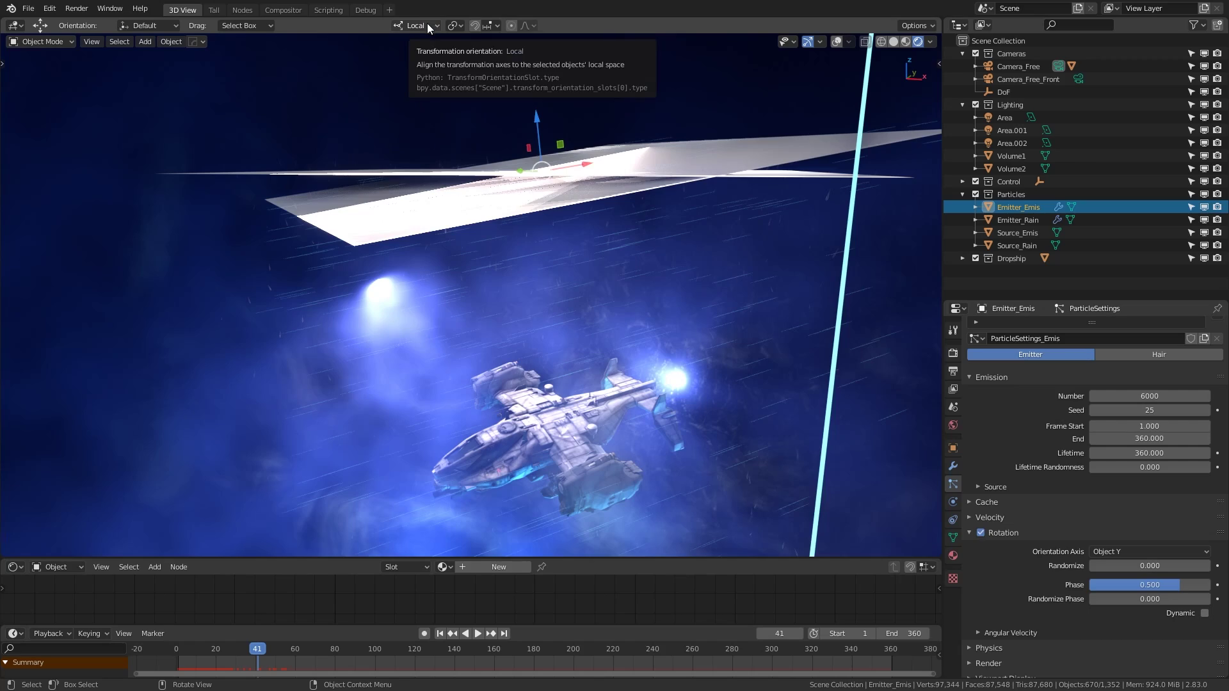
pyautogui.click(427, 24)
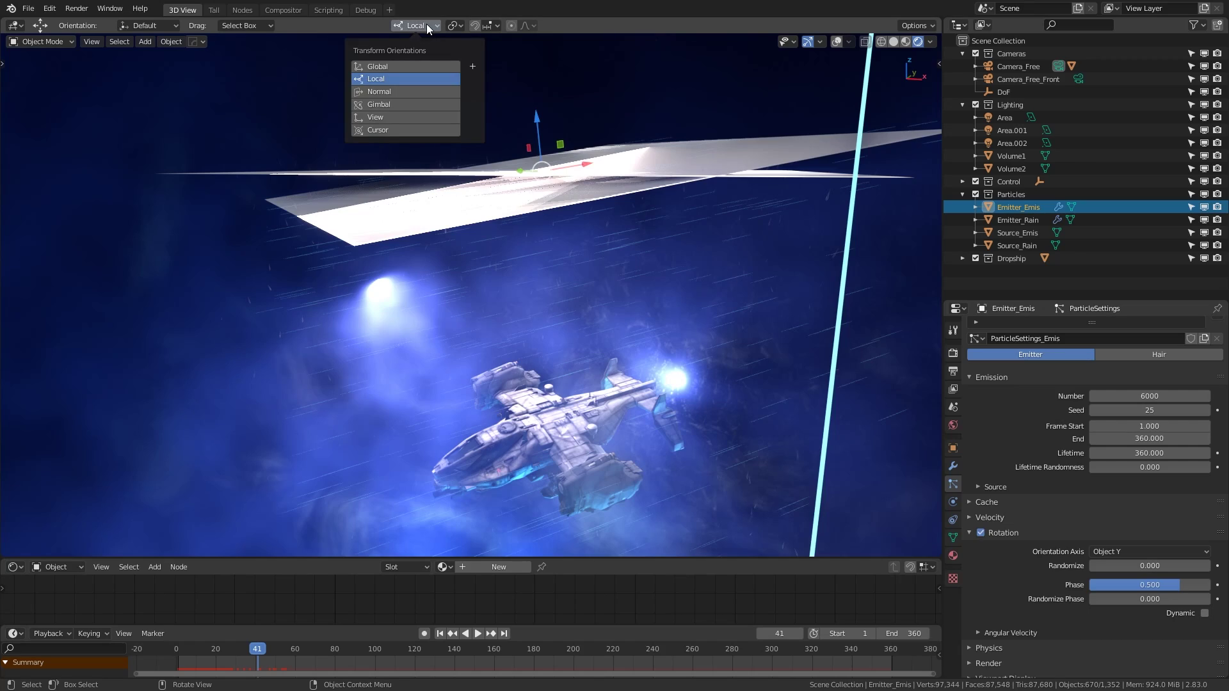
pyautogui.press('Escape')
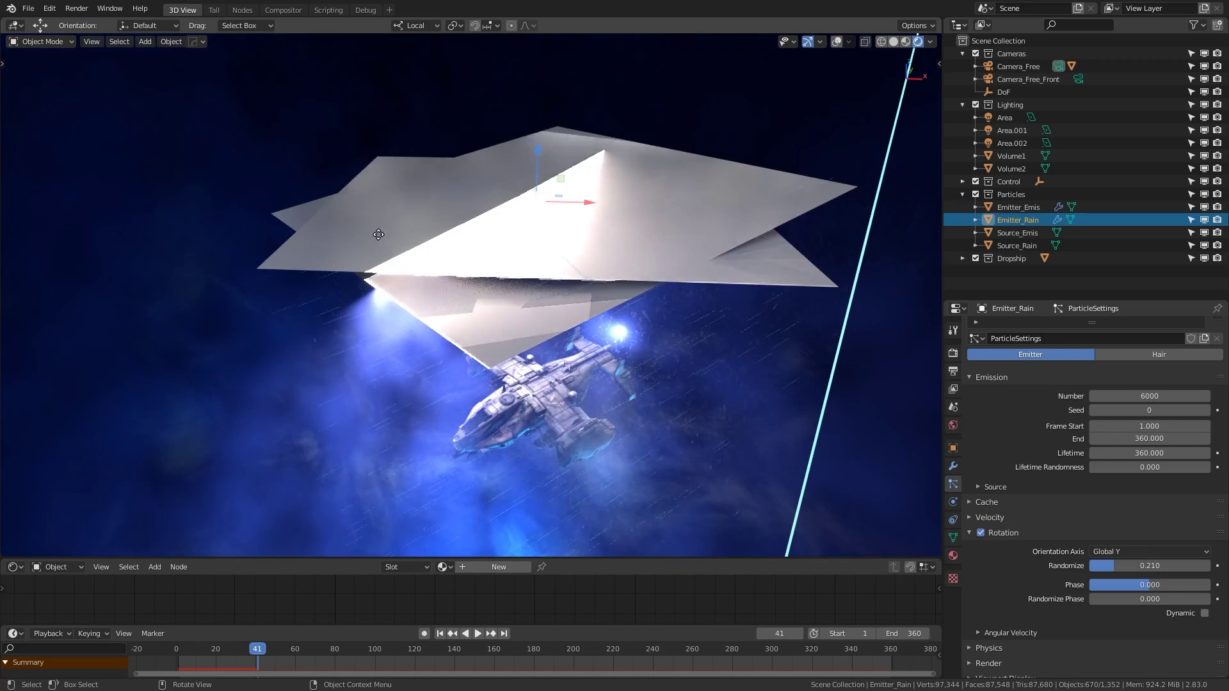
pyautogui.press('g')
pyautogui.click(732, 177)
pyautogui.click(469, 206)
pyautogui.moveTo(470, 206); pyautogui.dragTo(489, 243, button='middle')
pyautogui.moveTo(490, 243); pyautogui.dragTo(472, 324, button='middle')
pyautogui.scroll(2, 473, 208)
pyautogui.scroll(-2, 532, 221)
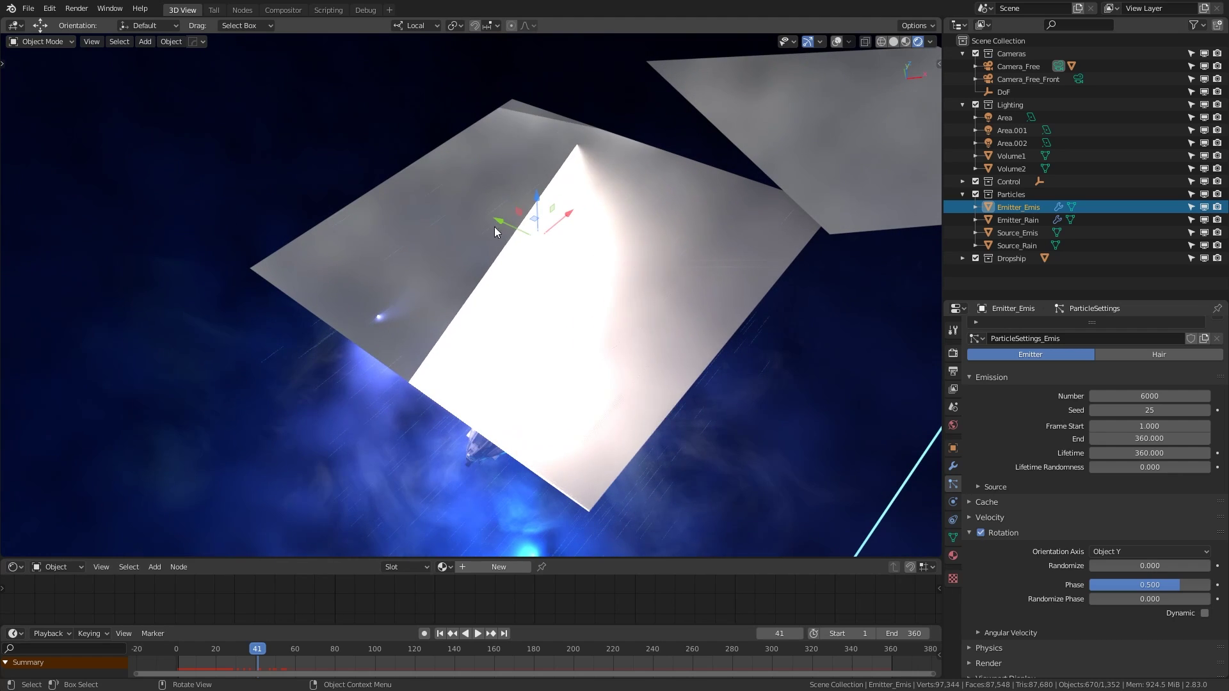
pyautogui.moveTo(488, 210); pyautogui.dragTo(340, 274, button='middle')
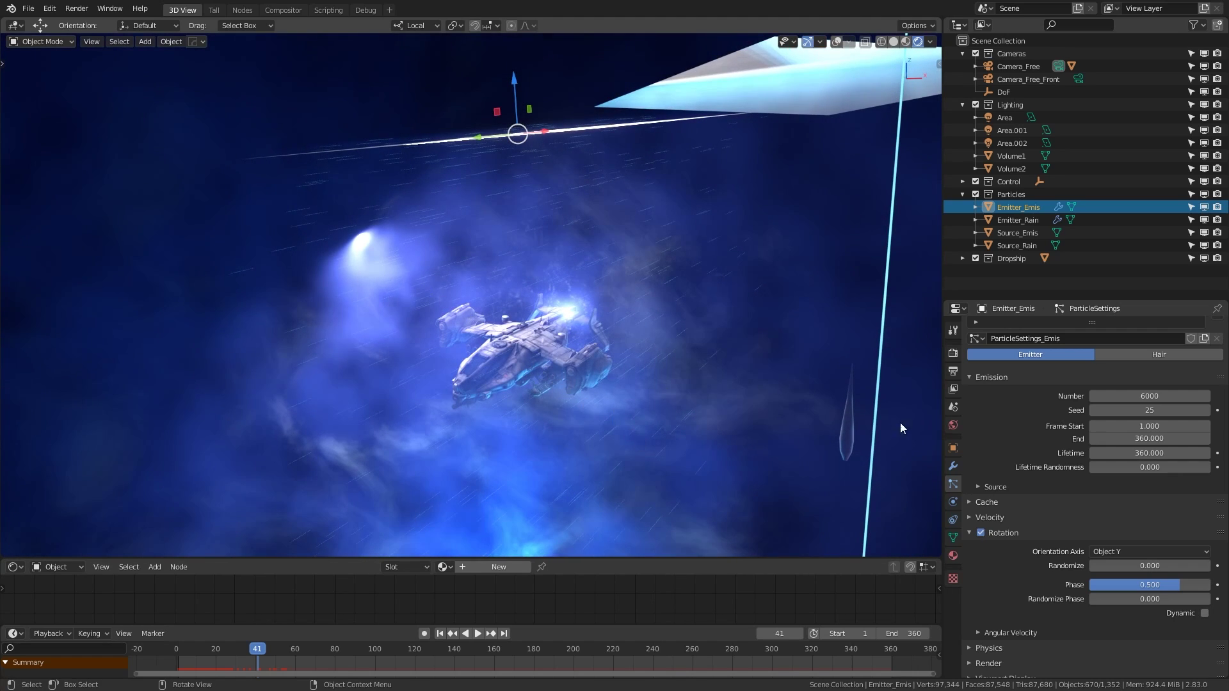
# Try rotating the Emitter_Emis plane above the dropship by about 24°.
pyautogui.scroll(2, 485, 321)
pyautogui.moveTo(485, 322); pyautogui.dragTo(601, 391, button='middle')
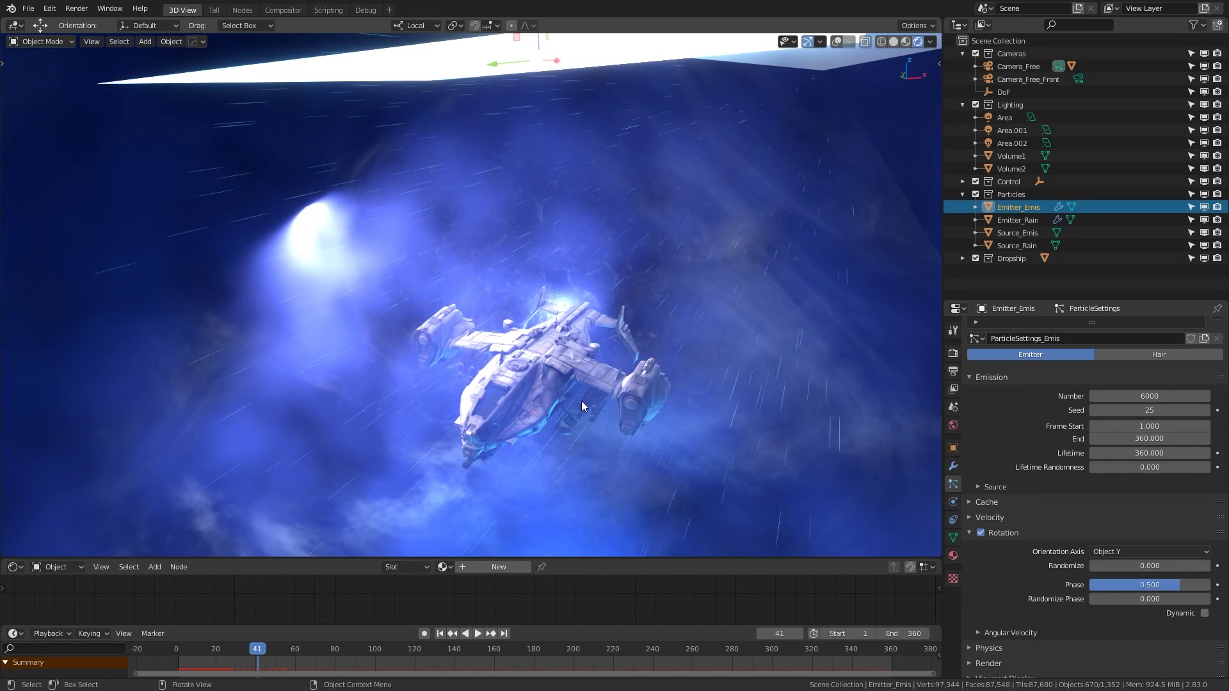
pyautogui.moveTo(349, 320); pyautogui.dragTo(605, 436, button='middle')
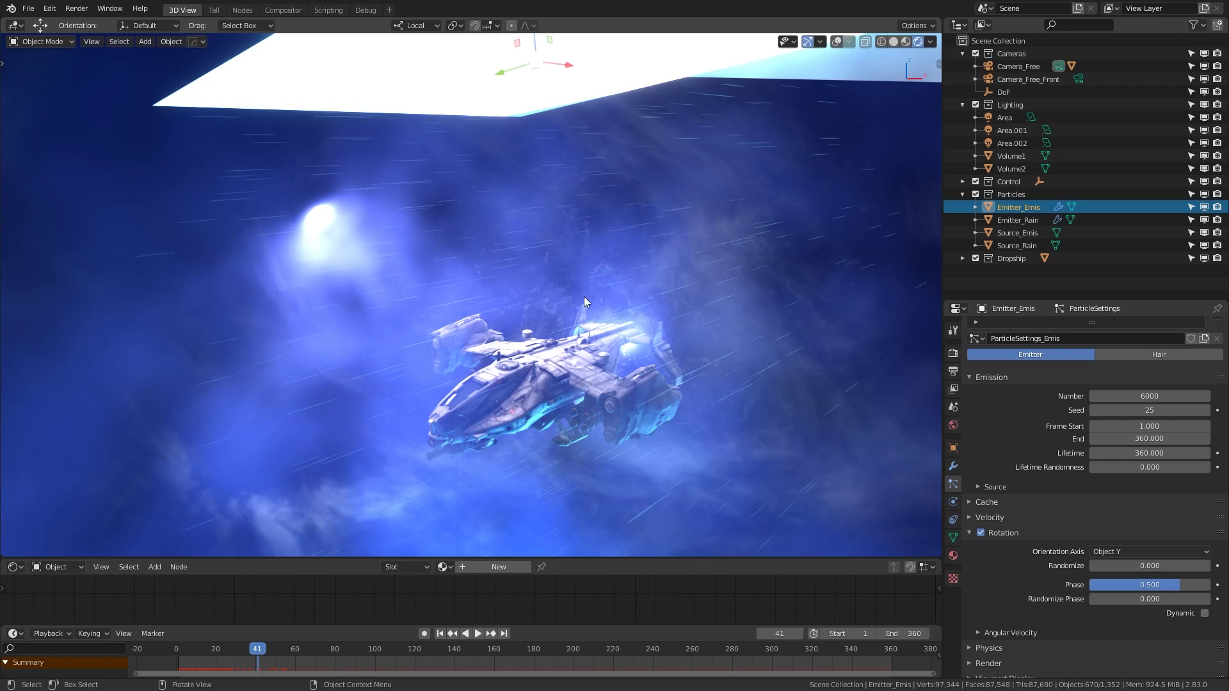
pyautogui.moveTo(598, 300); pyautogui.dragTo(489, 220, button='middle')
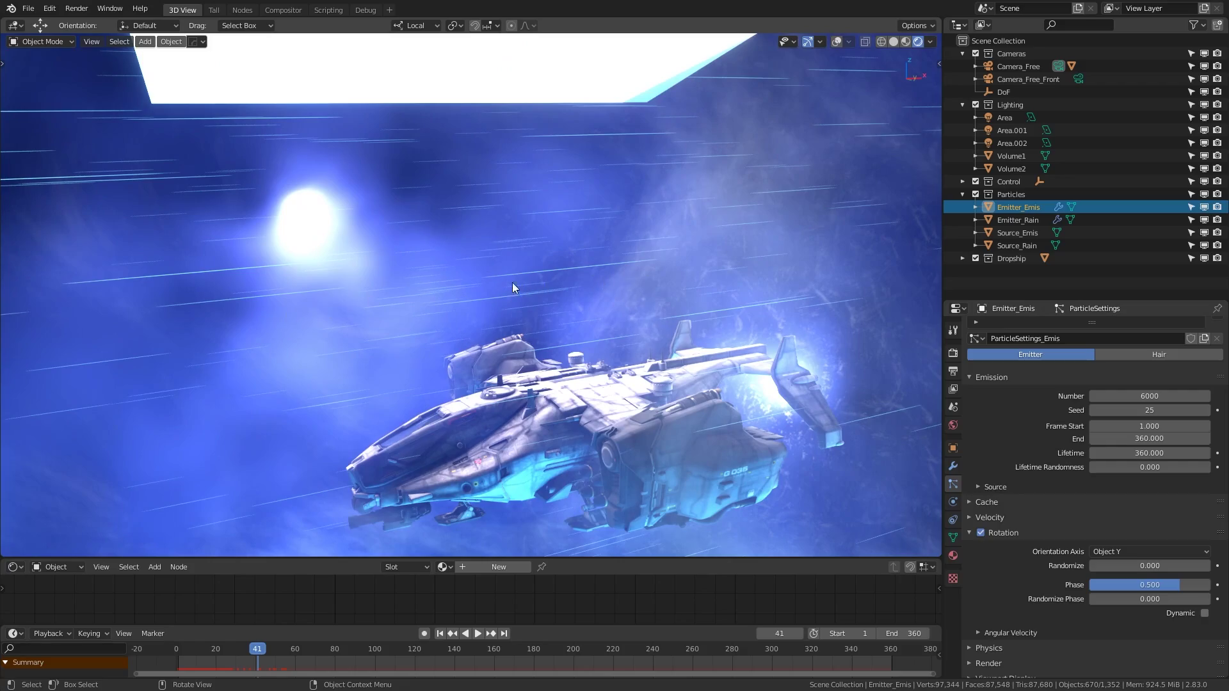
pyautogui.scroll(-3, 506, 283)
pyautogui.moveTo(511, 208); pyautogui.dragTo(489, 294, button='middle')
pyautogui.press('r')
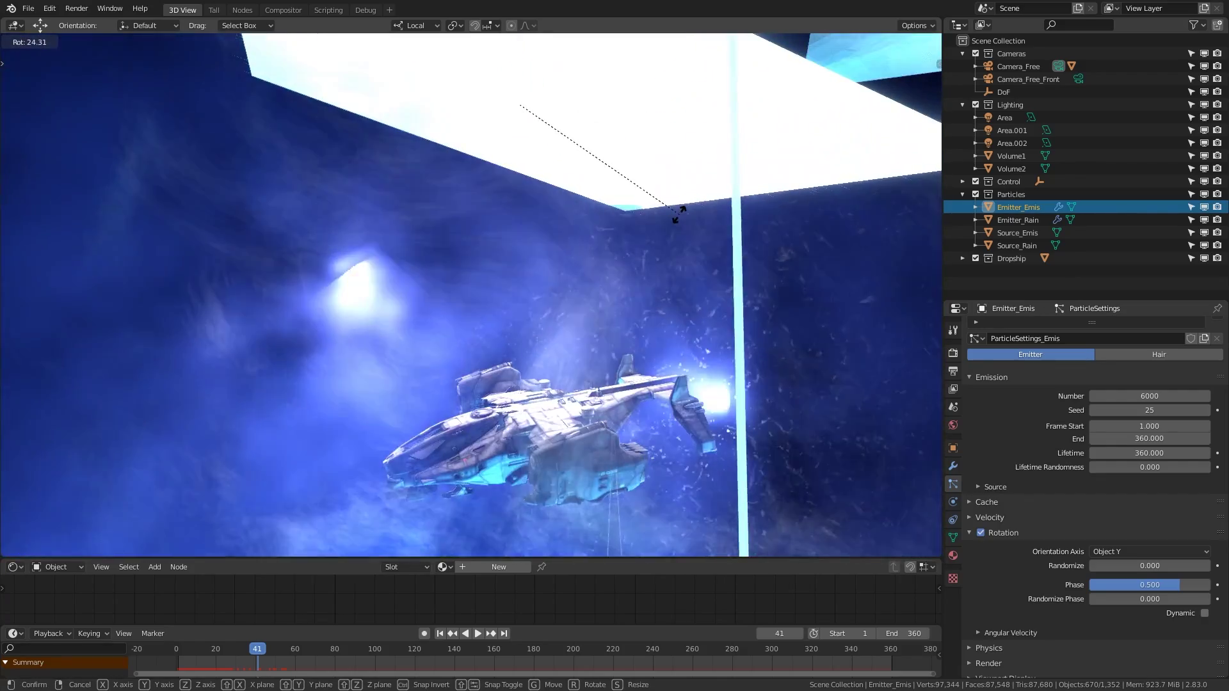
pyautogui.click(679, 213)
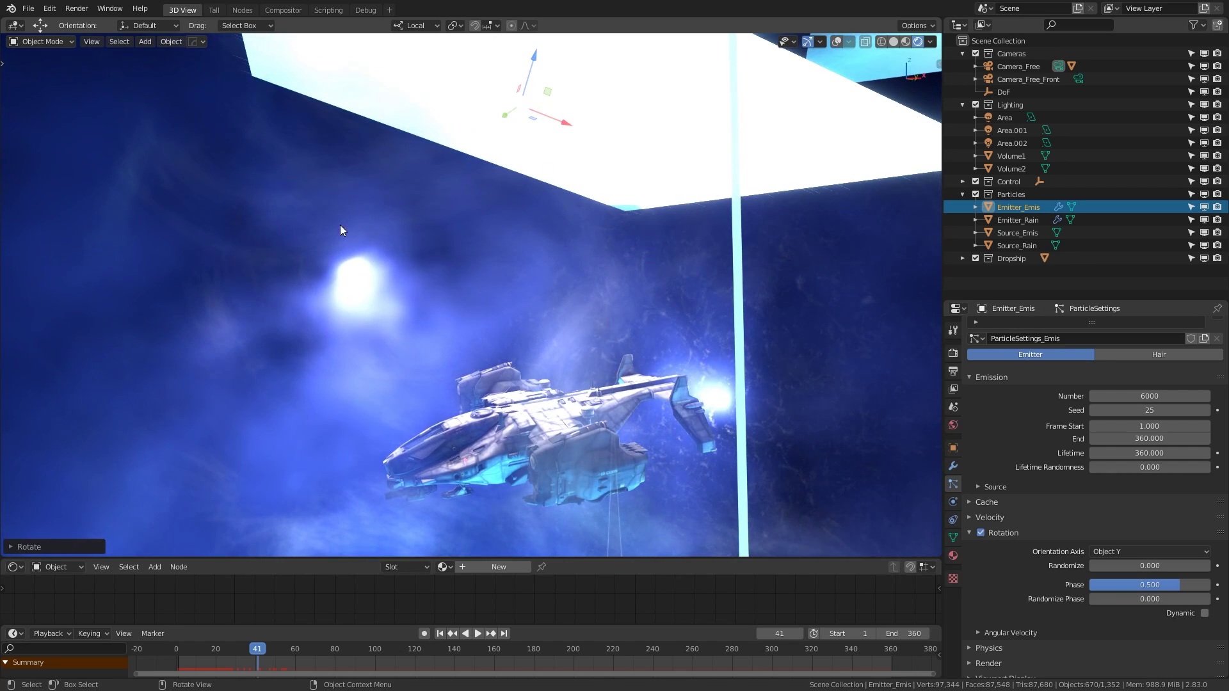
# Examine the rain, smoke and floating particles around the dropship from several angles and through the scene camera.
pyautogui.moveTo(351, 232); pyautogui.dragTo(451, 498, button='middle')
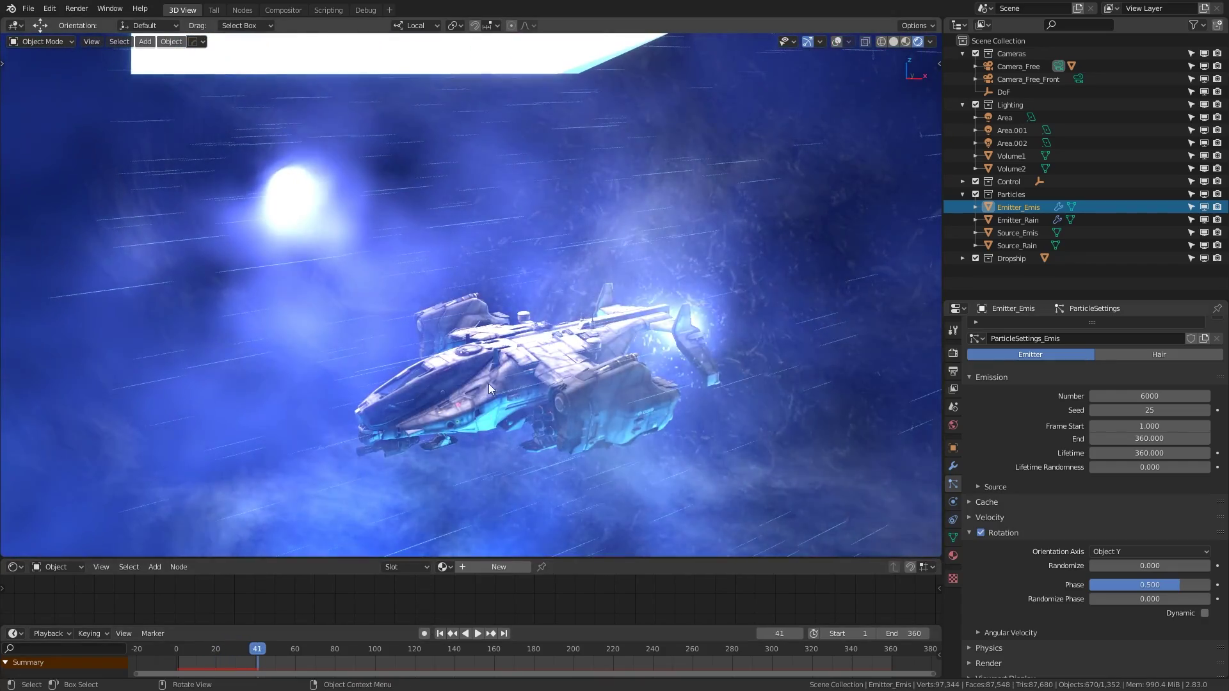
pyautogui.moveTo(340, 168); pyautogui.dragTo(430, 146, button='middle')
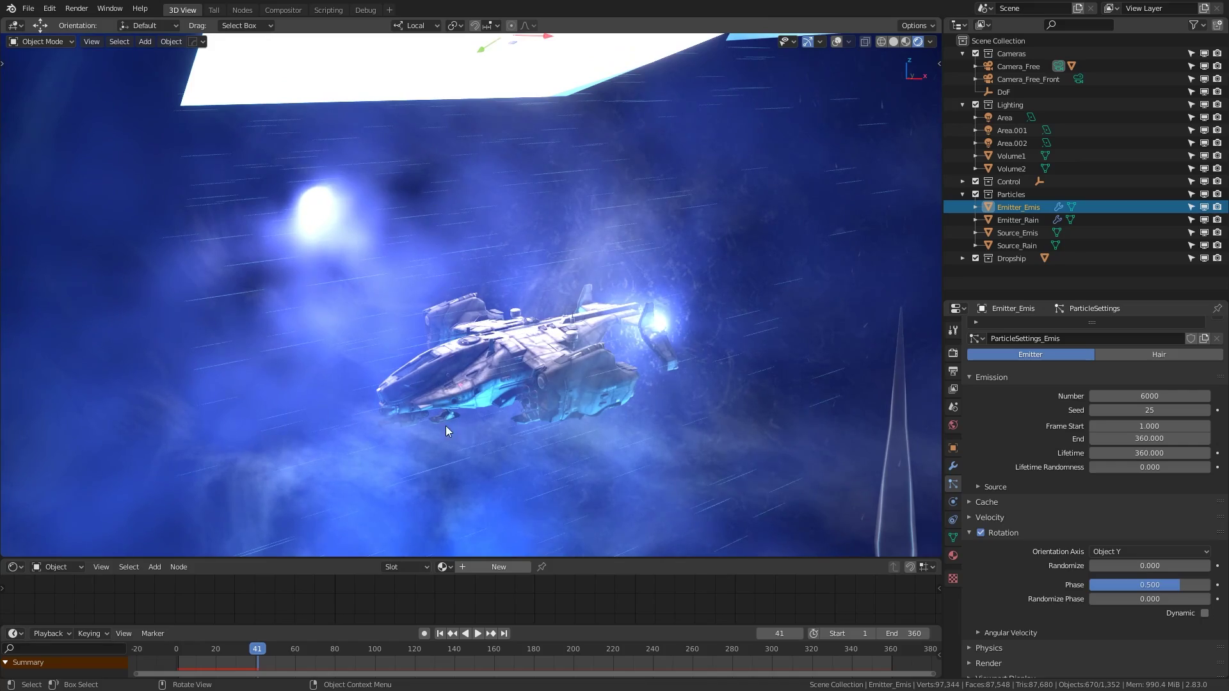
pyautogui.moveTo(445, 425); pyautogui.dragTo(421, 268, button='middle')
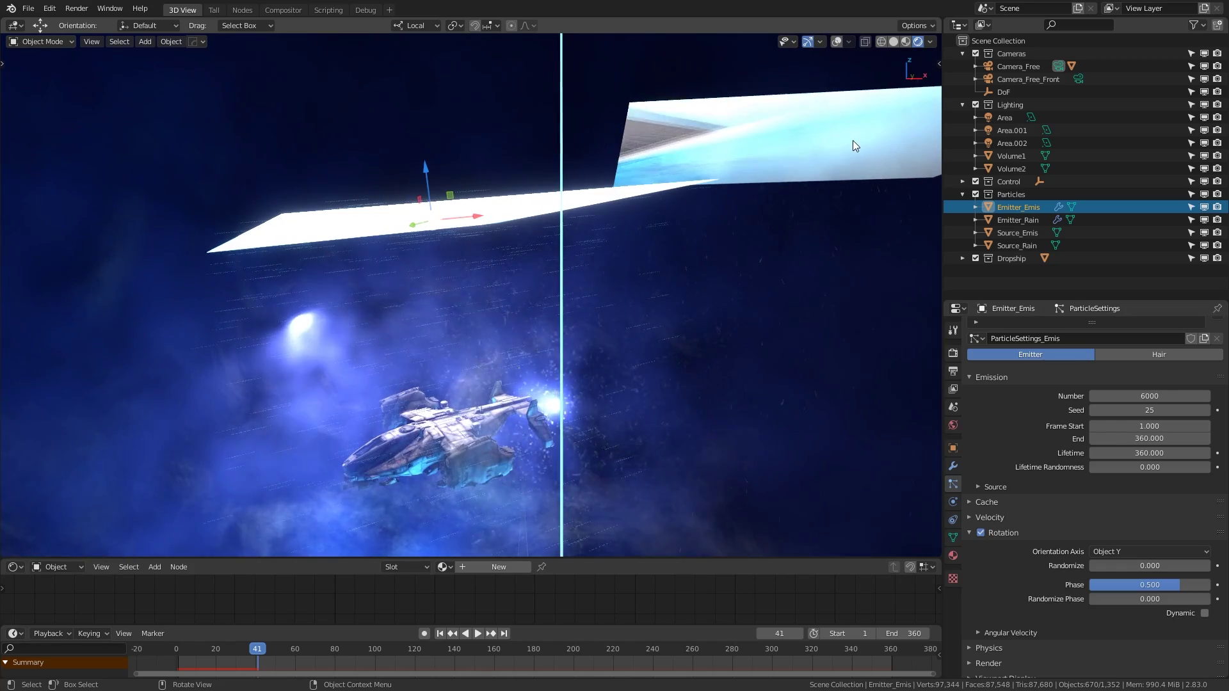
pyautogui.moveTo(407, 407); pyautogui.dragTo(473, 306, button='middle')
pyautogui.moveTo(377, 340); pyautogui.dragTo(332, 218, button='middle')
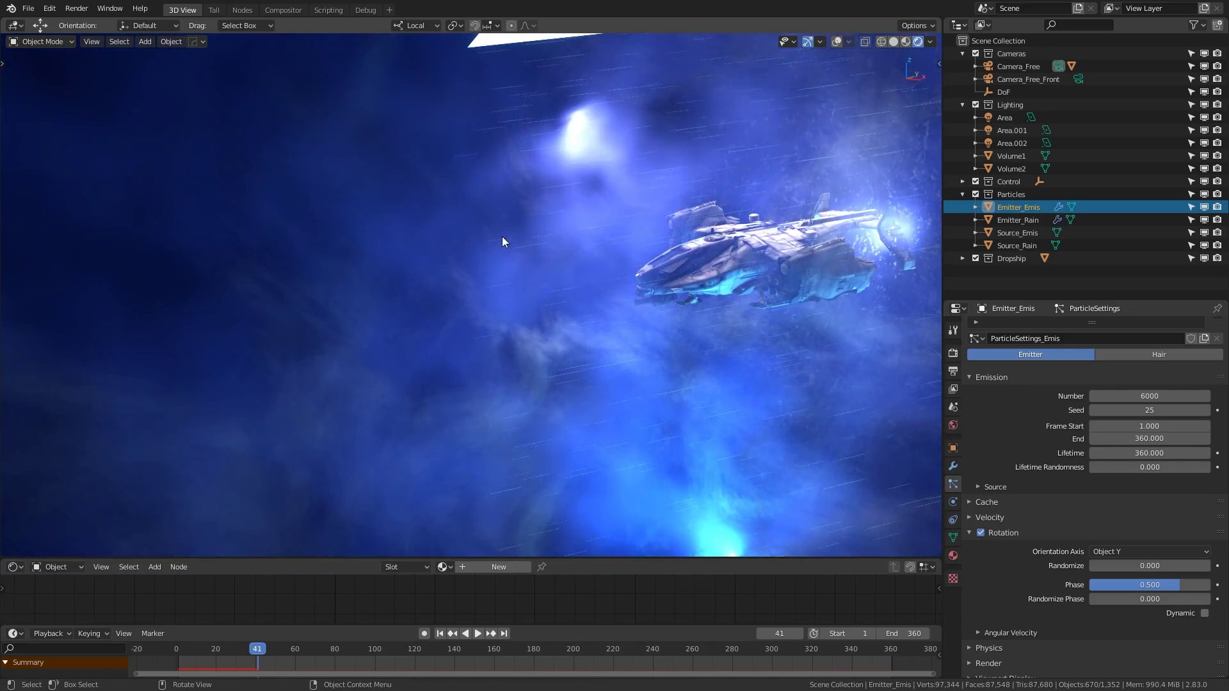
pyautogui.moveTo(719, 244); pyautogui.dragTo(558, 333, button='middle')
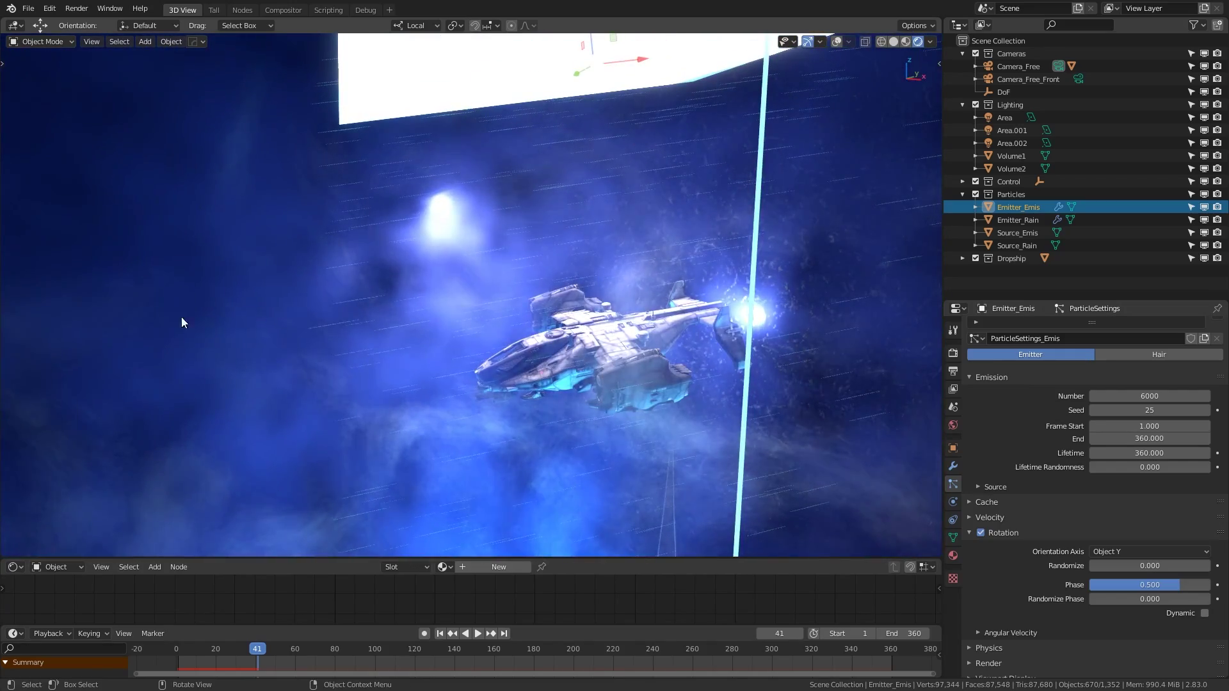
pyautogui.moveTo(355, 388); pyautogui.dragTo(573, 78, button='middle')
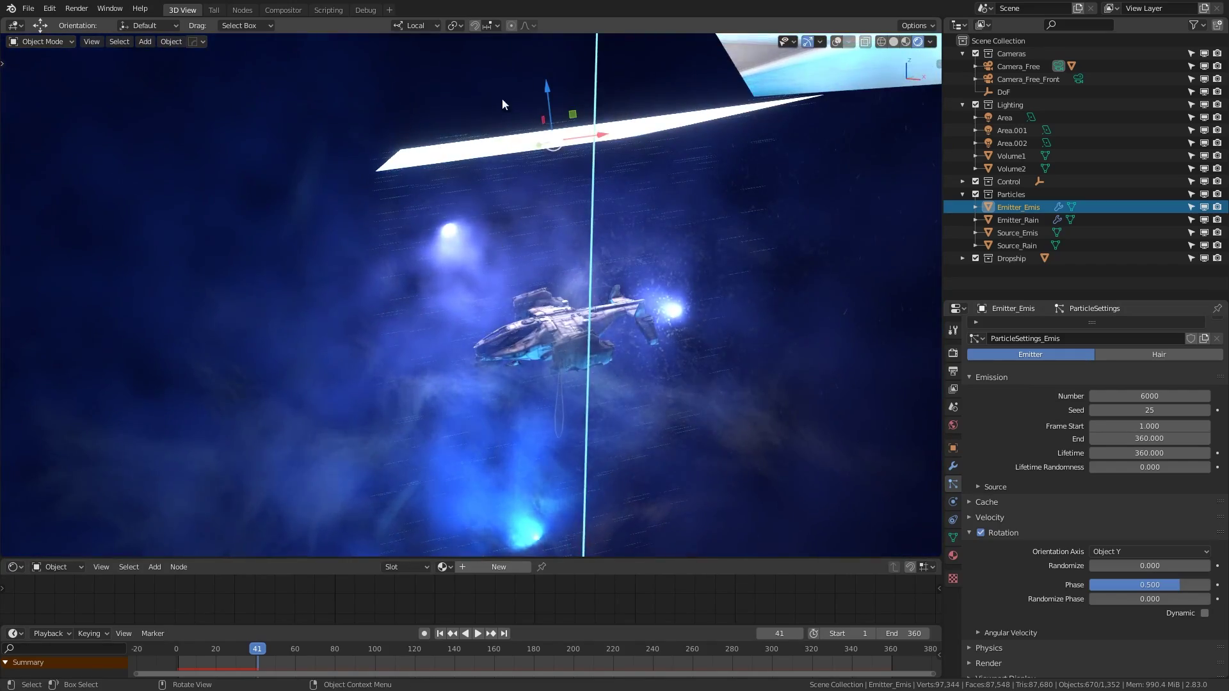
pyautogui.scroll(6, 563, 338)
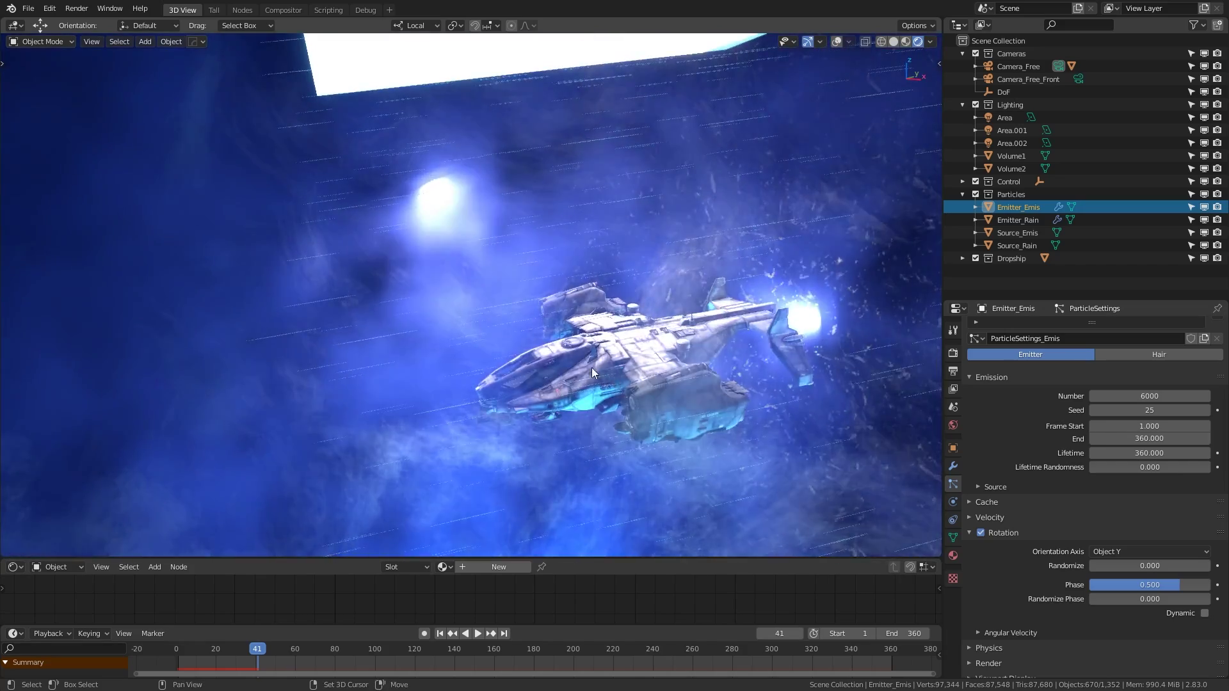
pyautogui.press('KP_0')
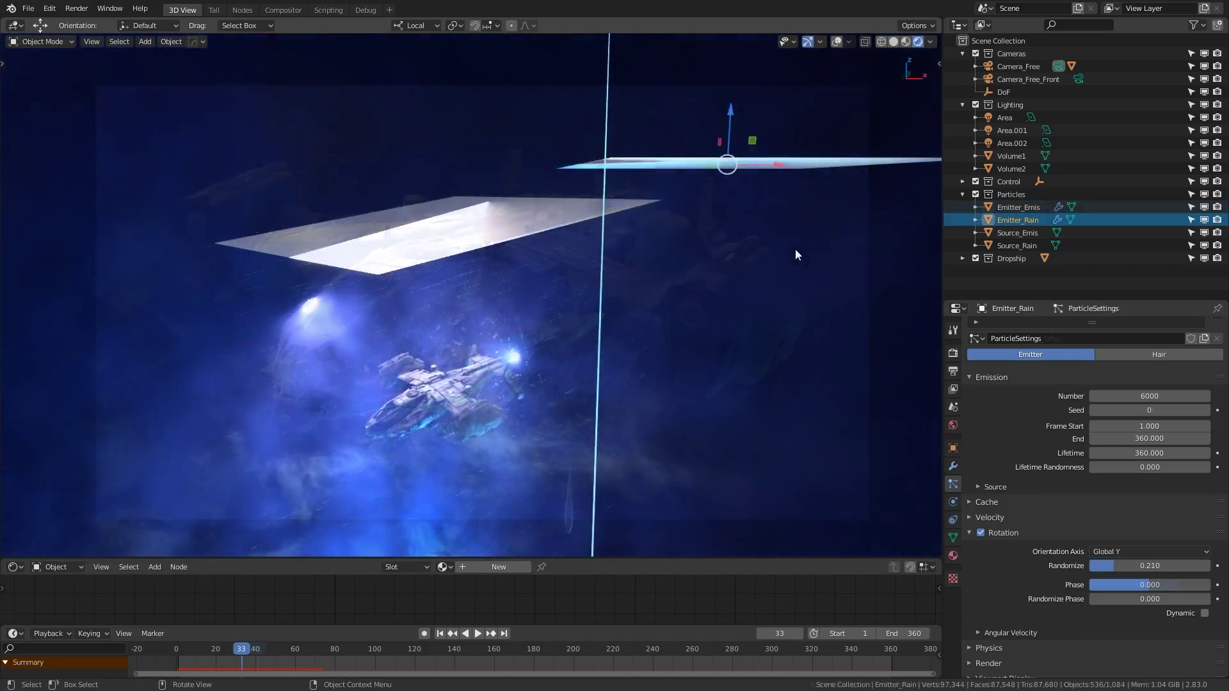
# Move the Emitter_Rain plane to reposition the rain around the dropship.
pyautogui.press('g')
pyautogui.click(516, 307)
pyautogui.moveTo(516, 308); pyautogui.dragTo(511, 450, button='middle')
# Play the animation from the first frame through the scene camera to check the rain over the dropship.
pyautogui.press('KP_0')
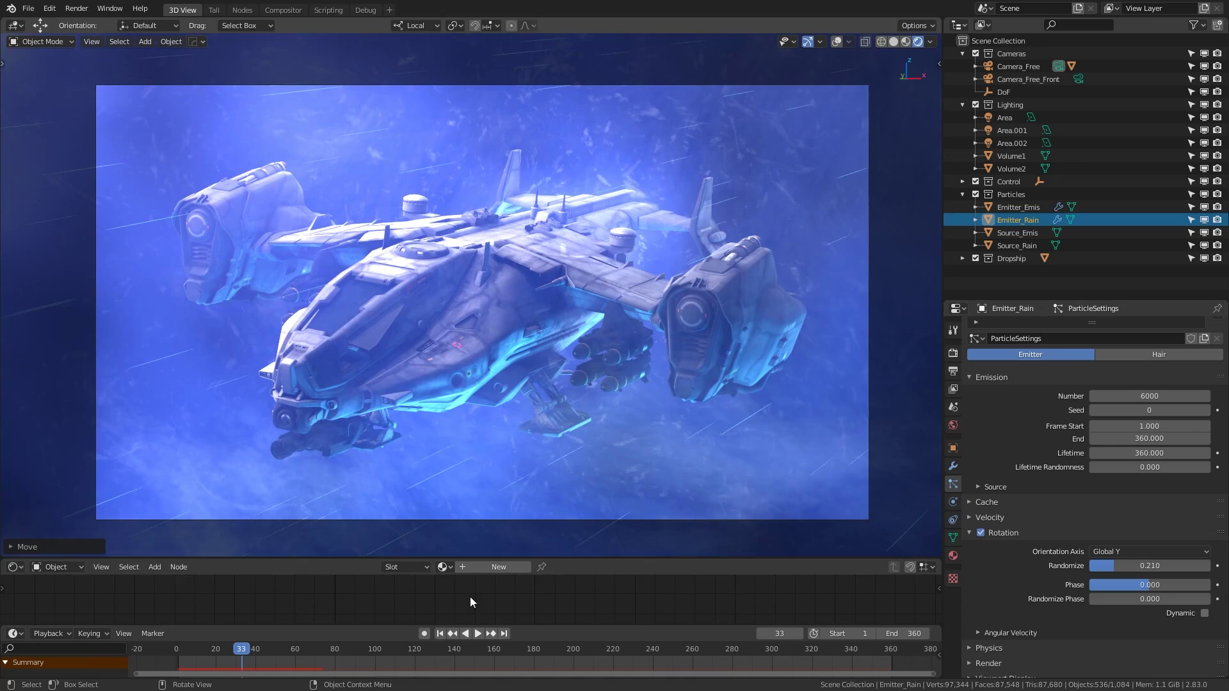
pyautogui.click(440, 634)
pyautogui.press('space')
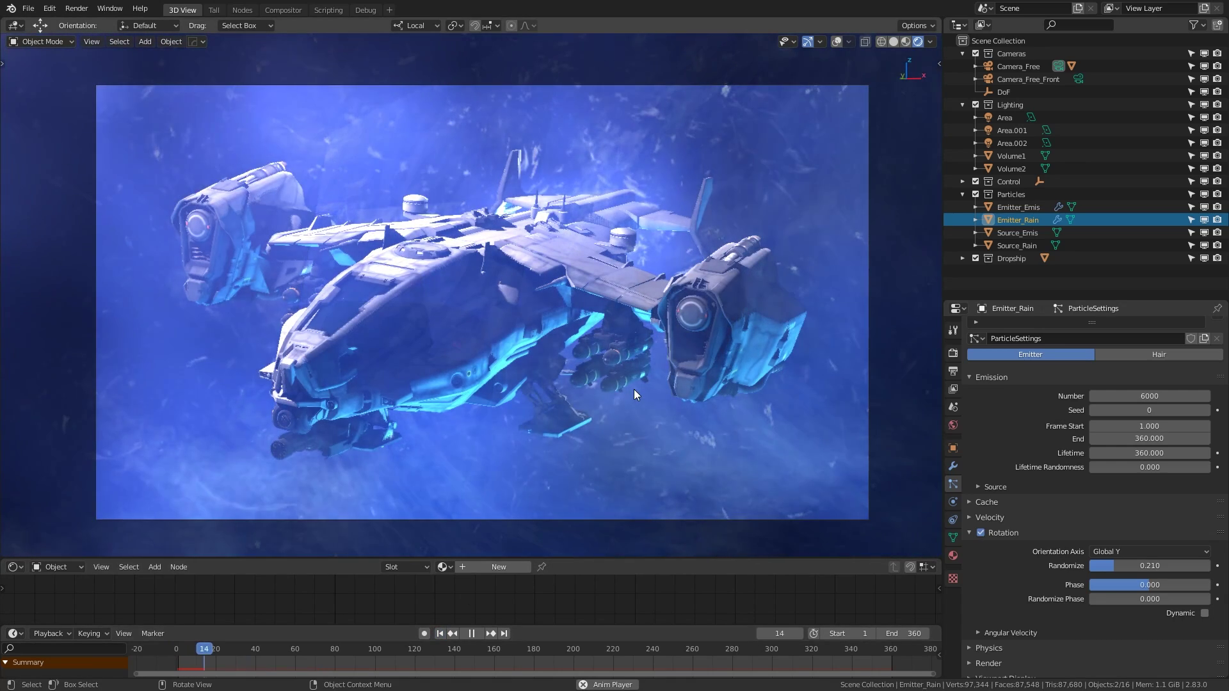
pyautogui.press('space')
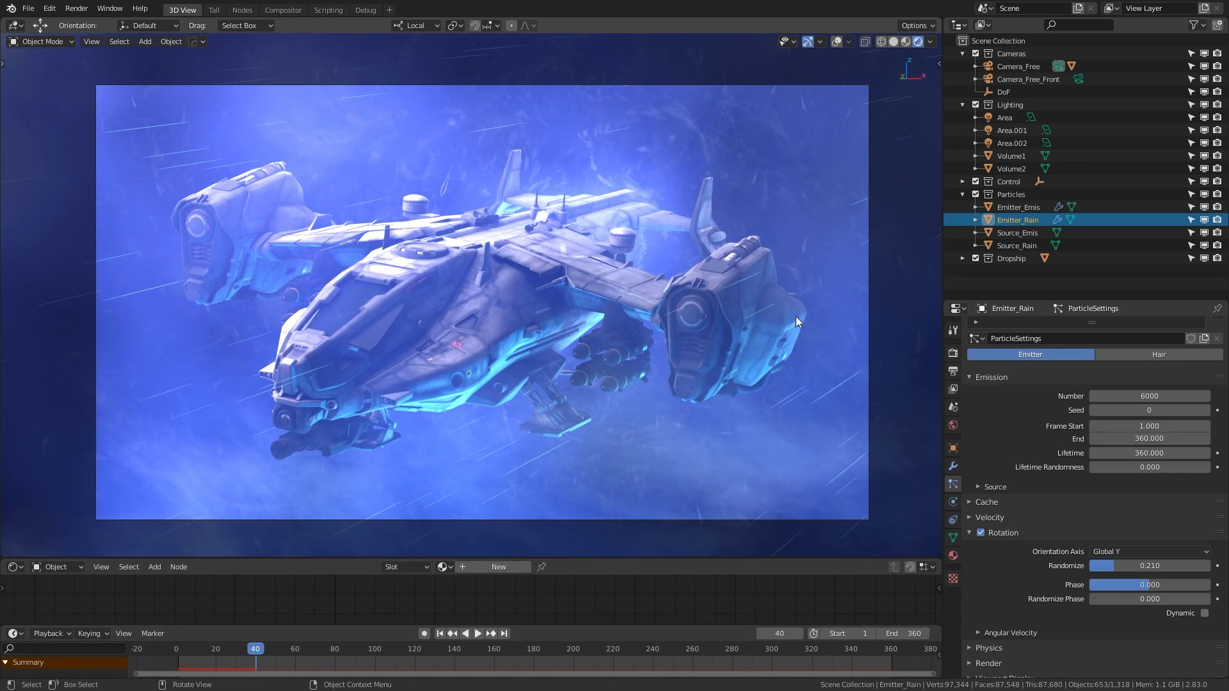
# Try raising the Alpha of Source_Rain's RainDrop material to 0.804 to make the raindrops more opaque, and undo the change.
pyautogui.keyDown('shift'); pyautogui.moveTo(766, 251); pyautogui.dragTo(560, 283, button='middle'); pyautogui.keyUp('shift')
pyautogui.scroll(3, 560, 283)
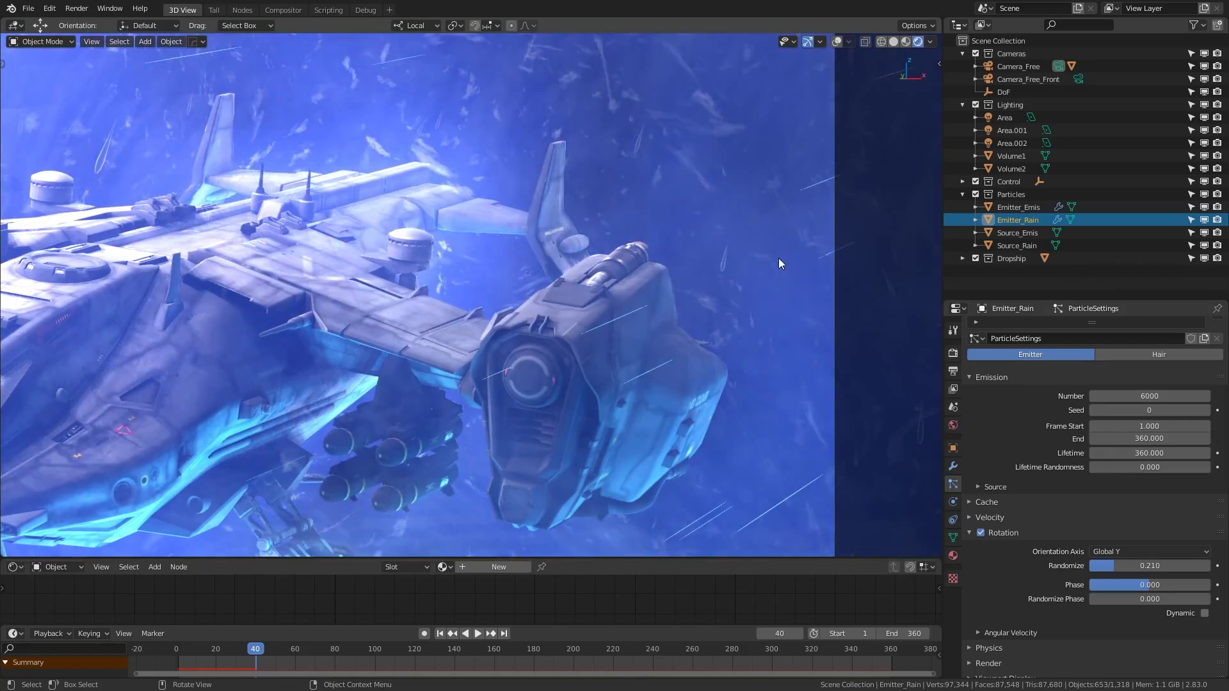
pyautogui.click(1026, 245)
pyautogui.moveTo(628, 557); pyautogui.dragTo(626, 356)
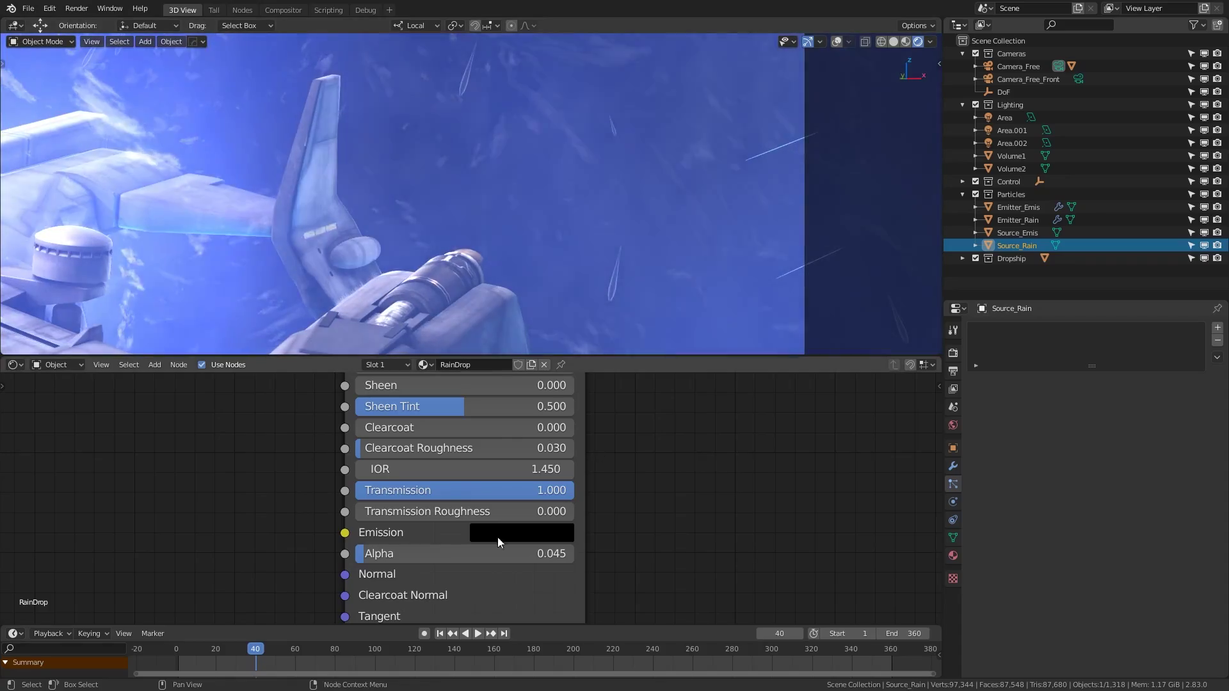
pyautogui.moveTo(359, 554); pyautogui.dragTo(530, 554)
pyautogui.scroll(-3, 615, 246)
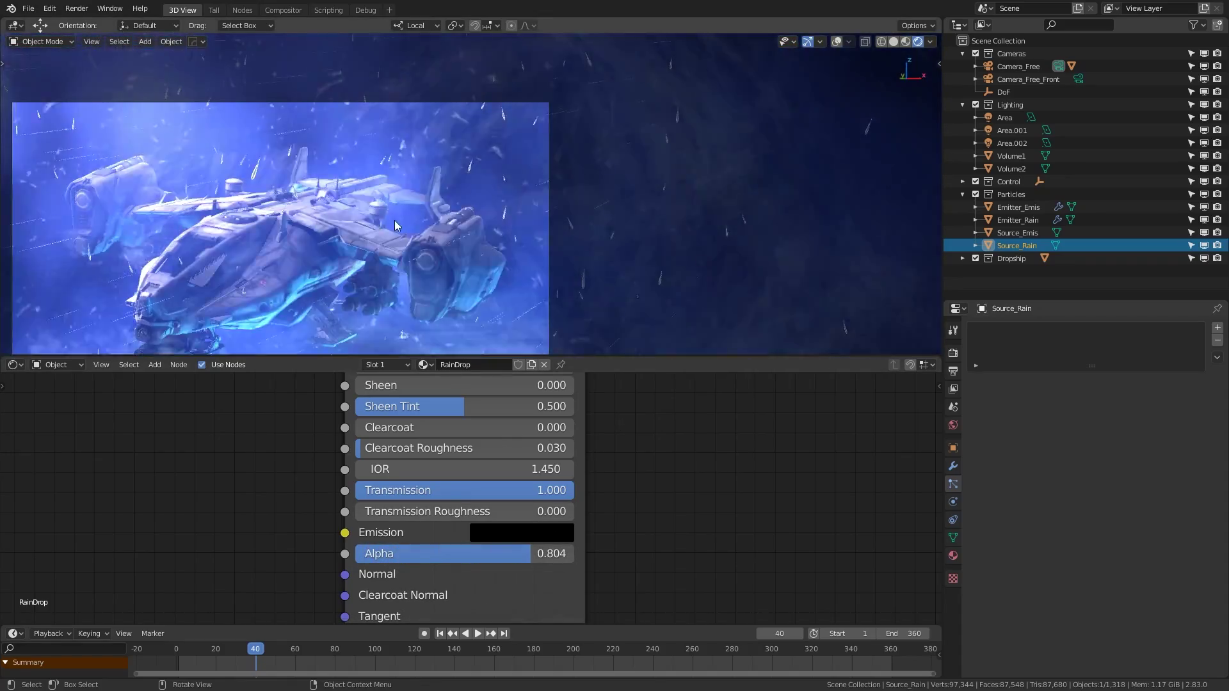
pyautogui.keyDown('shift'); pyautogui.moveTo(614, 246); pyautogui.dragTo(723, 215, button='middle'); pyautogui.keyUp('shift')
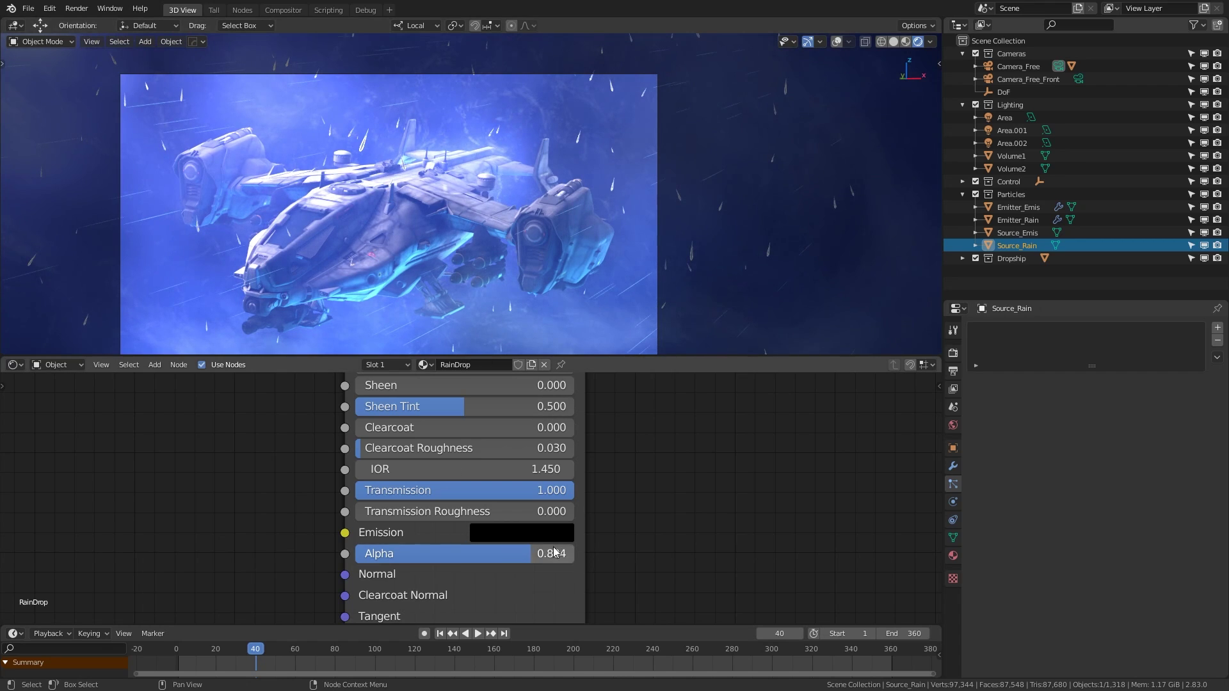
pyautogui.hotkey('ctrl', 'z')
pyautogui.scroll(2, 552, 280)
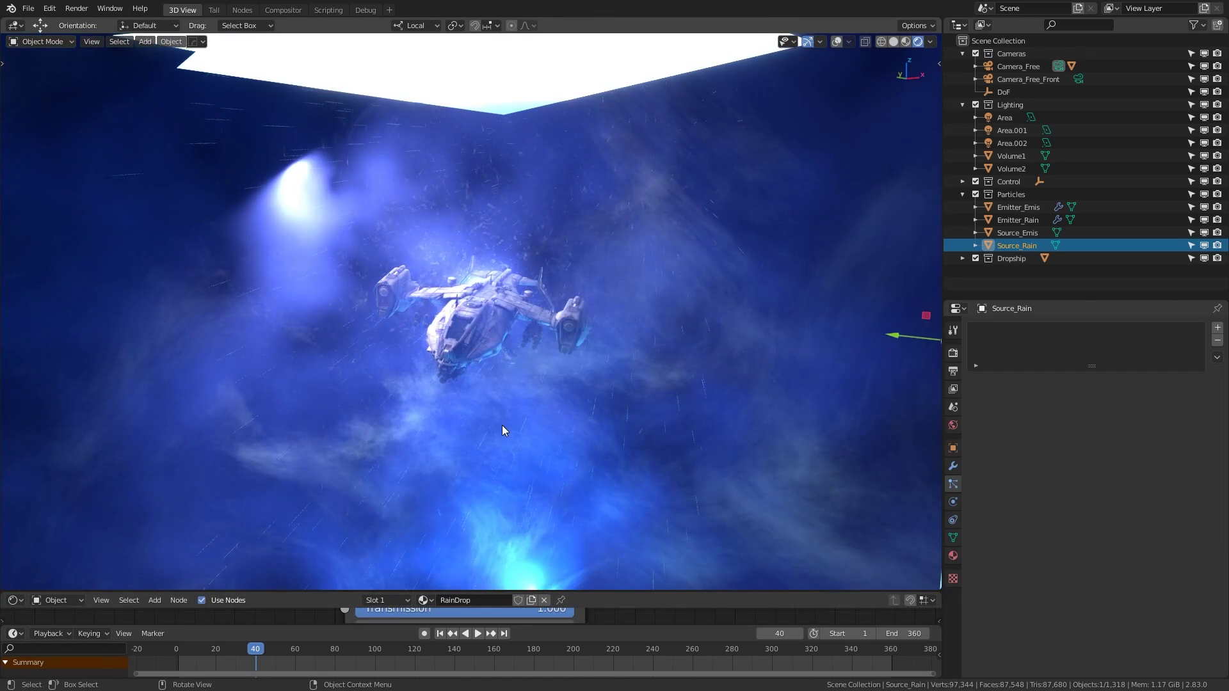
# Make Camera_Free_Front the active scene camera and view the dropship from the front through it.
pyautogui.scroll(2, 505, 423)
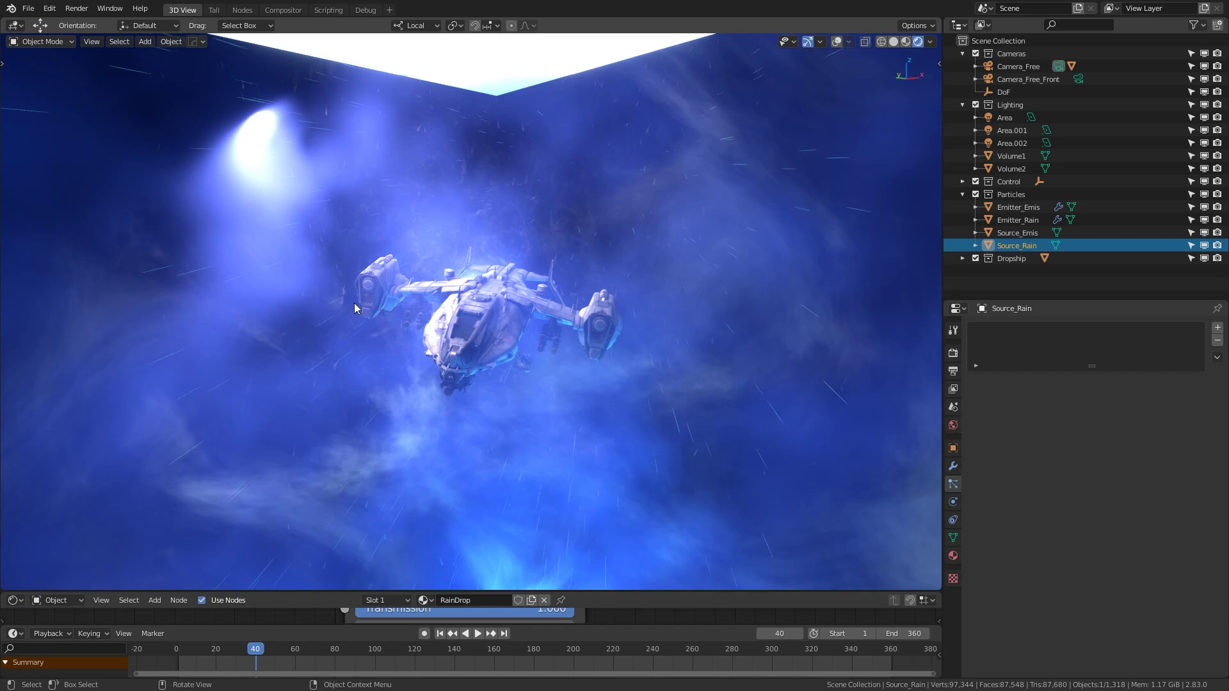
pyautogui.moveTo(481, 422); pyautogui.dragTo(505, 401, button='middle')
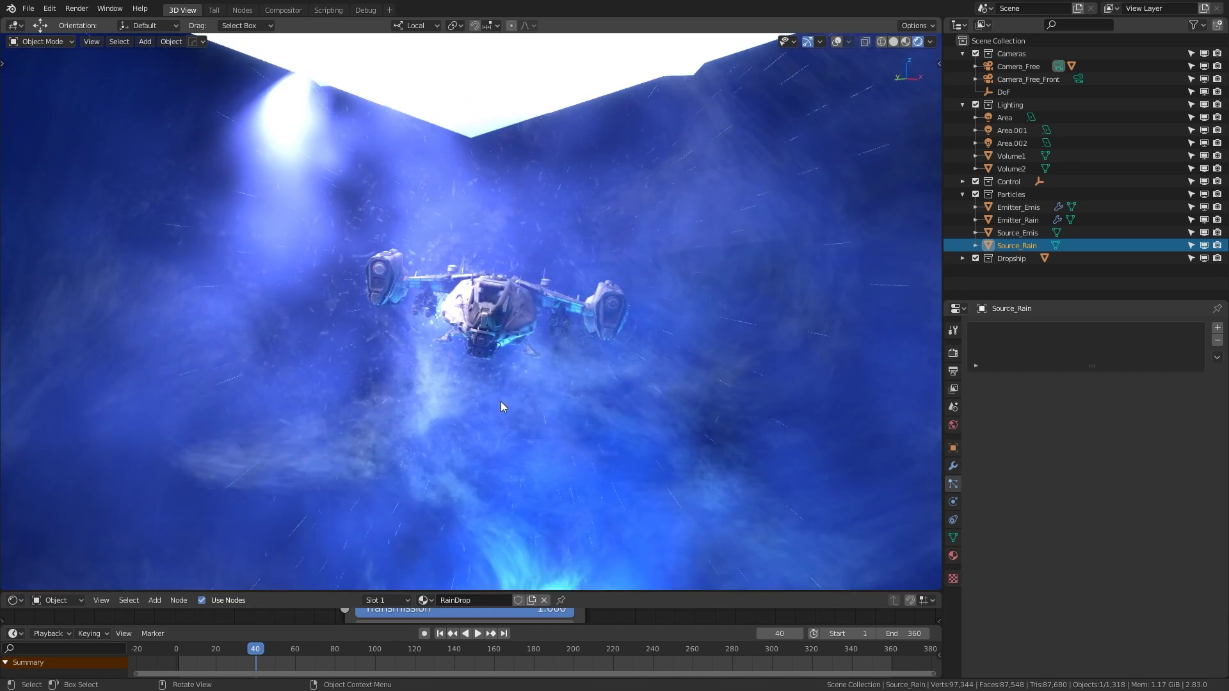
pyautogui.scroll(2, 628, 414)
pyautogui.moveTo(628, 414); pyautogui.dragTo(564, 436, button='middle')
pyautogui.scroll(4, 592, 436)
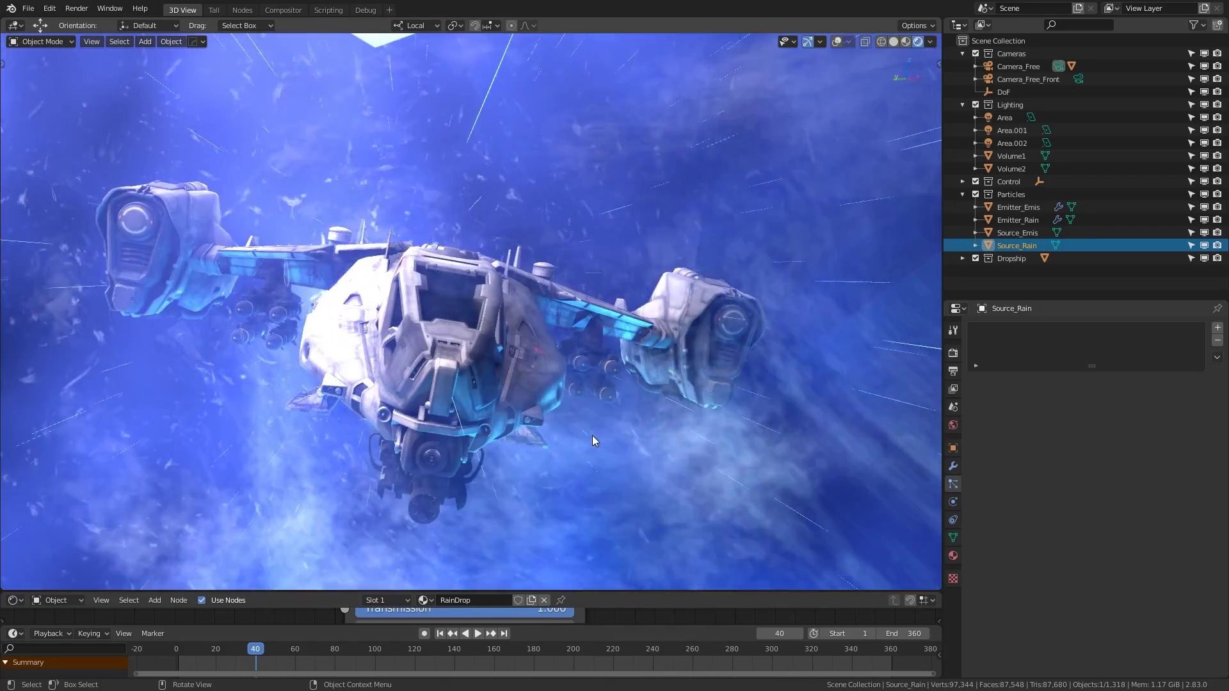
pyautogui.moveTo(500, 470); pyautogui.dragTo(523, 429, button='middle')
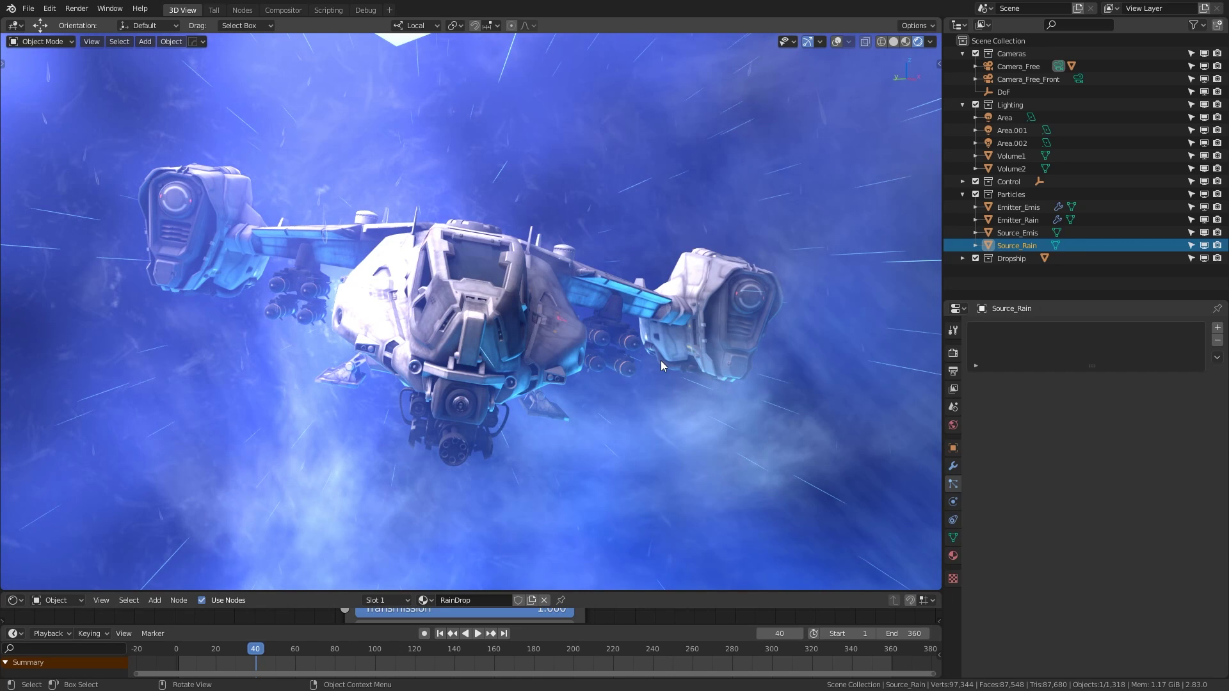
pyautogui.click(1024, 79)
pyautogui.press('ctrl+KP_0')
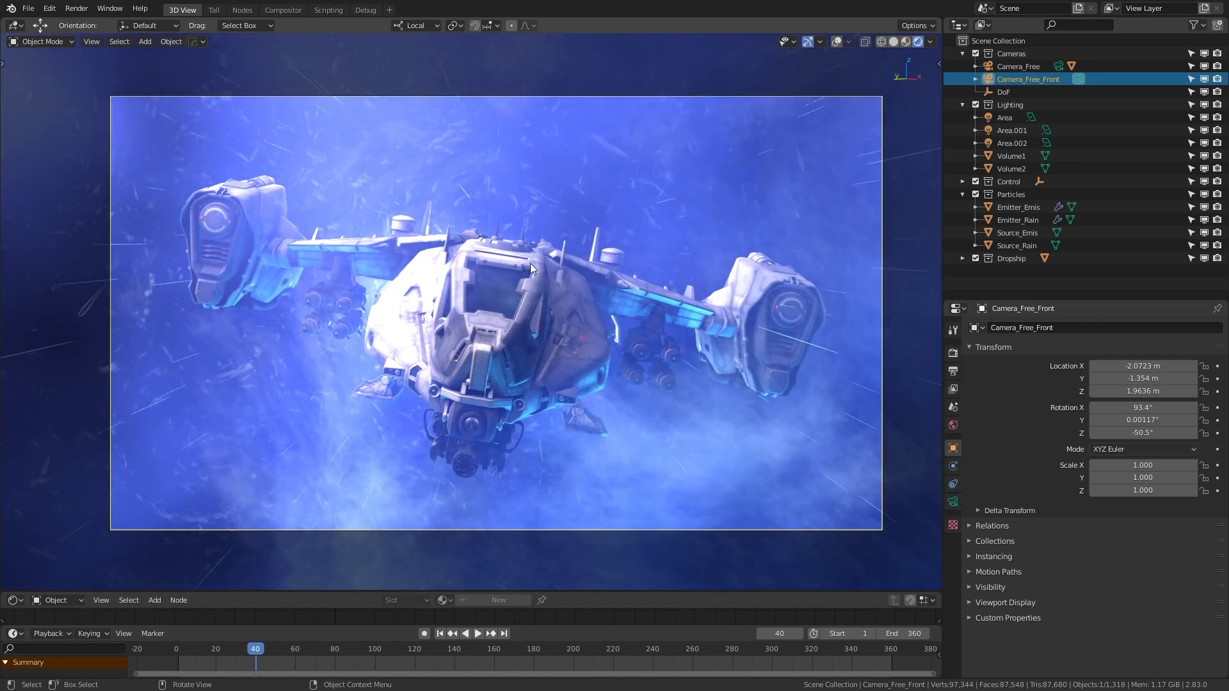
pyautogui.click(549, 137)
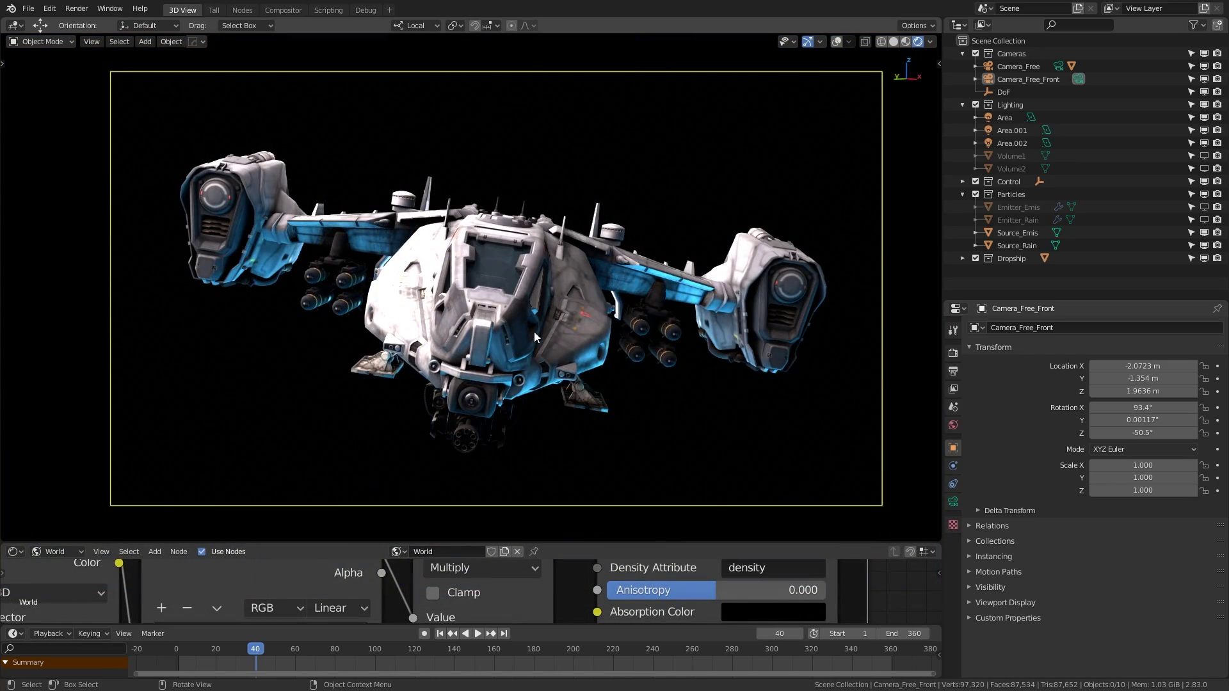
# Connect the Multiply node's Value output to the Density input of the World's volume shader.
pyautogui.moveTo(535, 337); pyautogui.dragTo(452, 366, button='middle')
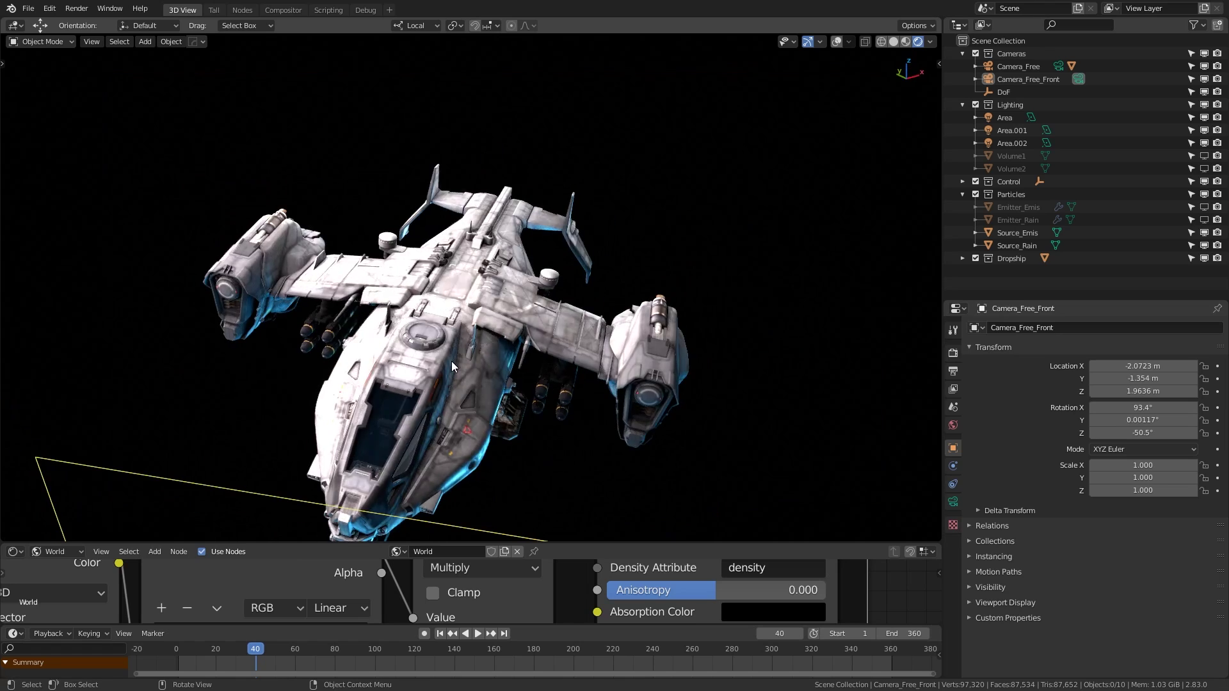
pyautogui.press('KP_0')
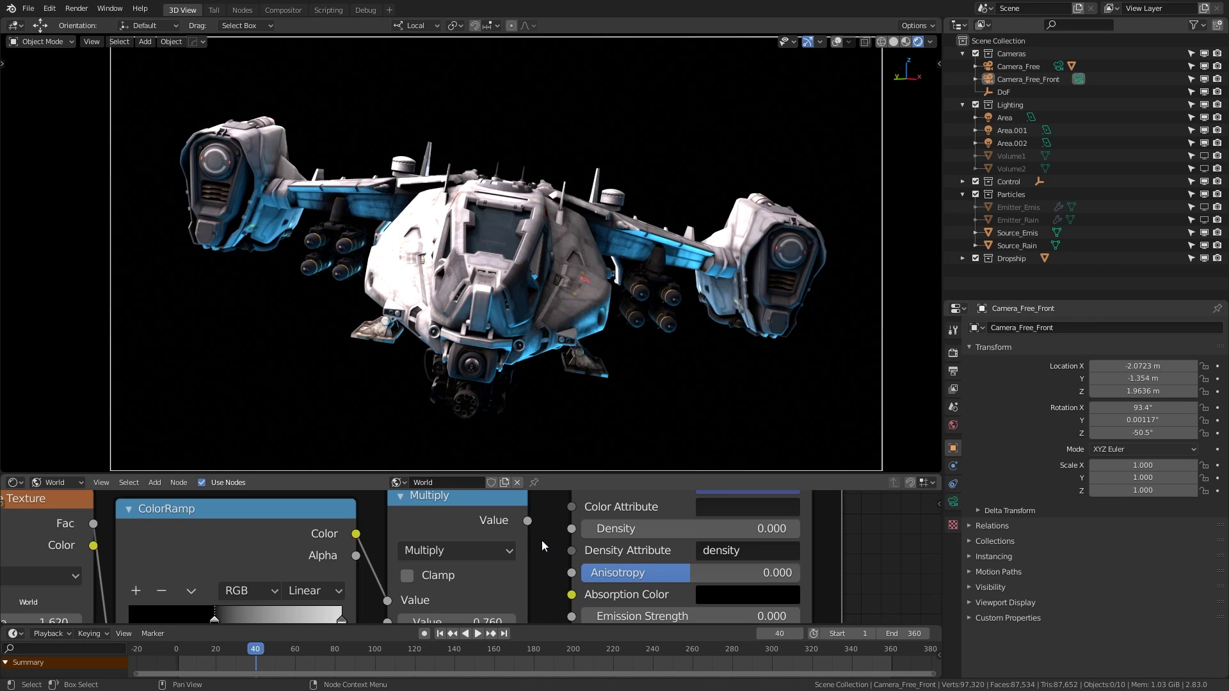
pyautogui.moveTo(528, 520); pyautogui.dragTo(578, 531)
# Show the Emitter_Rain, Emitter_Emis, Volume2 and Volume1 objects in the viewport.
pyautogui.click(1207, 222)
pyautogui.click(1205, 208)
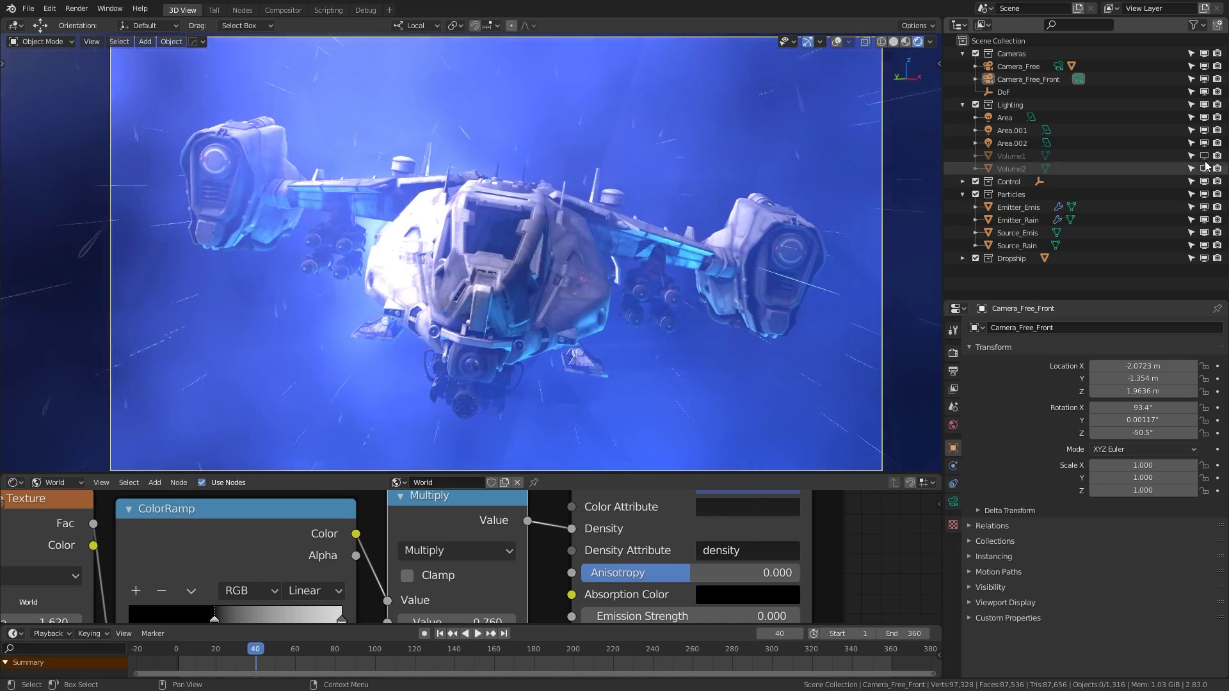
pyautogui.click(1204, 170)
pyautogui.click(1203, 158)
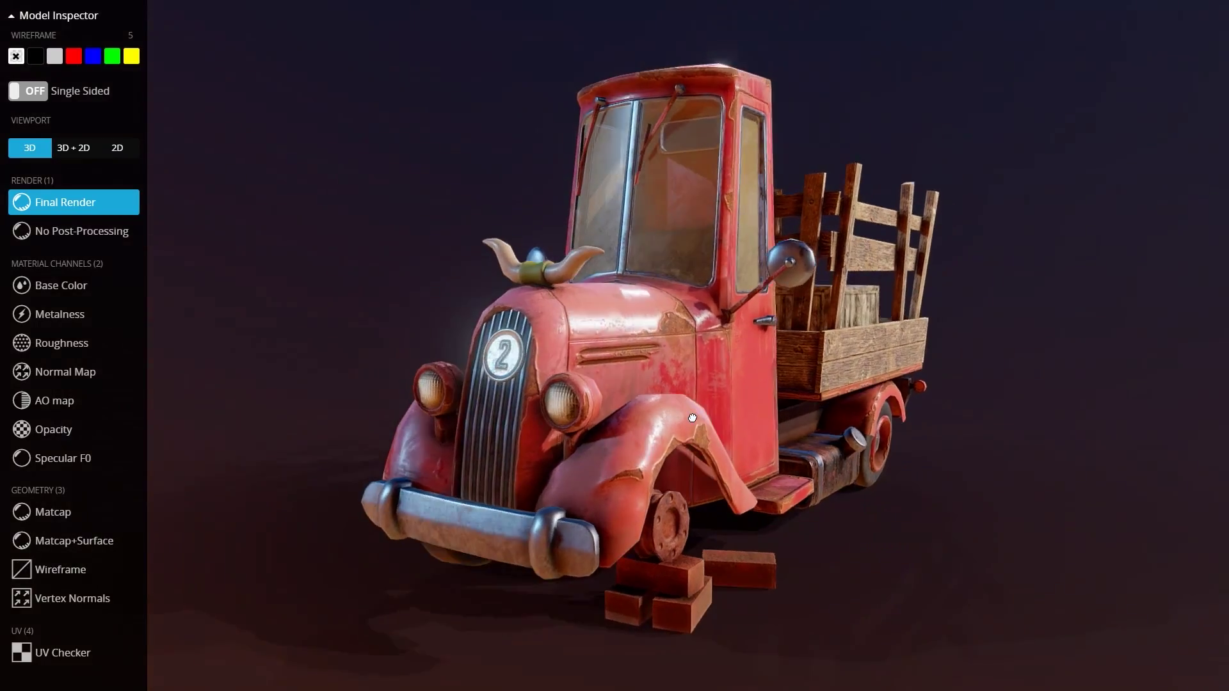
# Switch to the Sketchfab viewer and examine the rusty red truck and the Littlest Tokyo scene from different sides.
pyautogui.moveTo(692, 418); pyautogui.dragTo(641, 431)
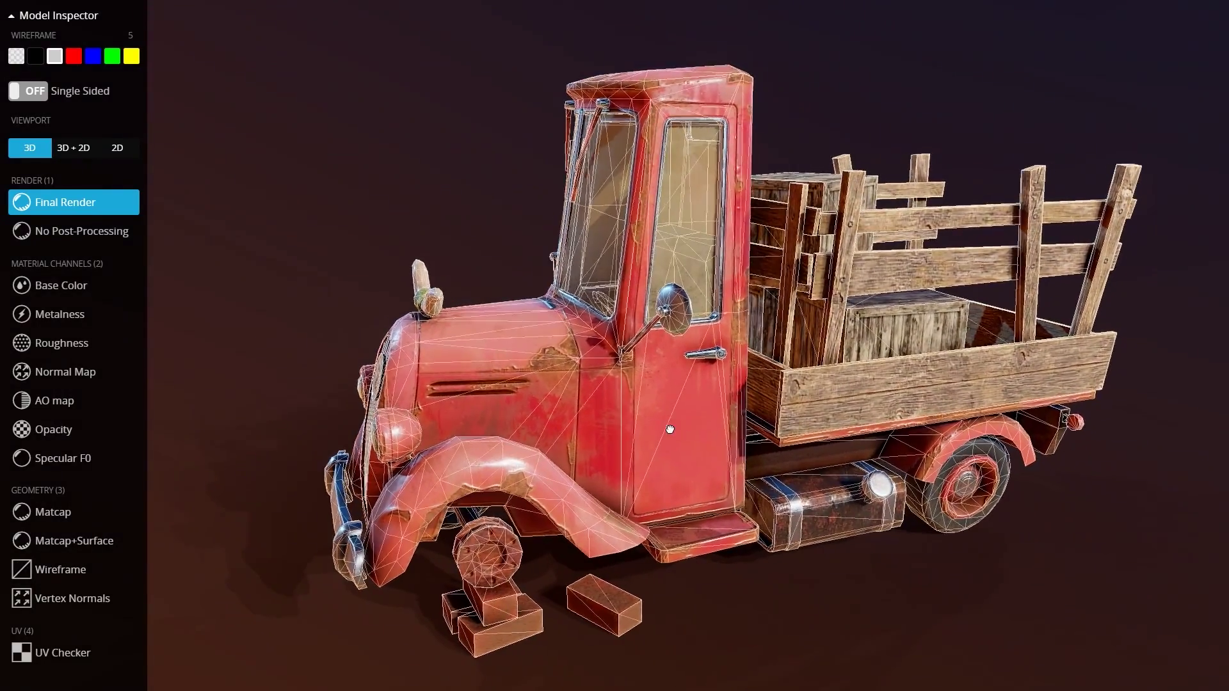
pyautogui.moveTo(666, 429); pyautogui.dragTo(615, 446)
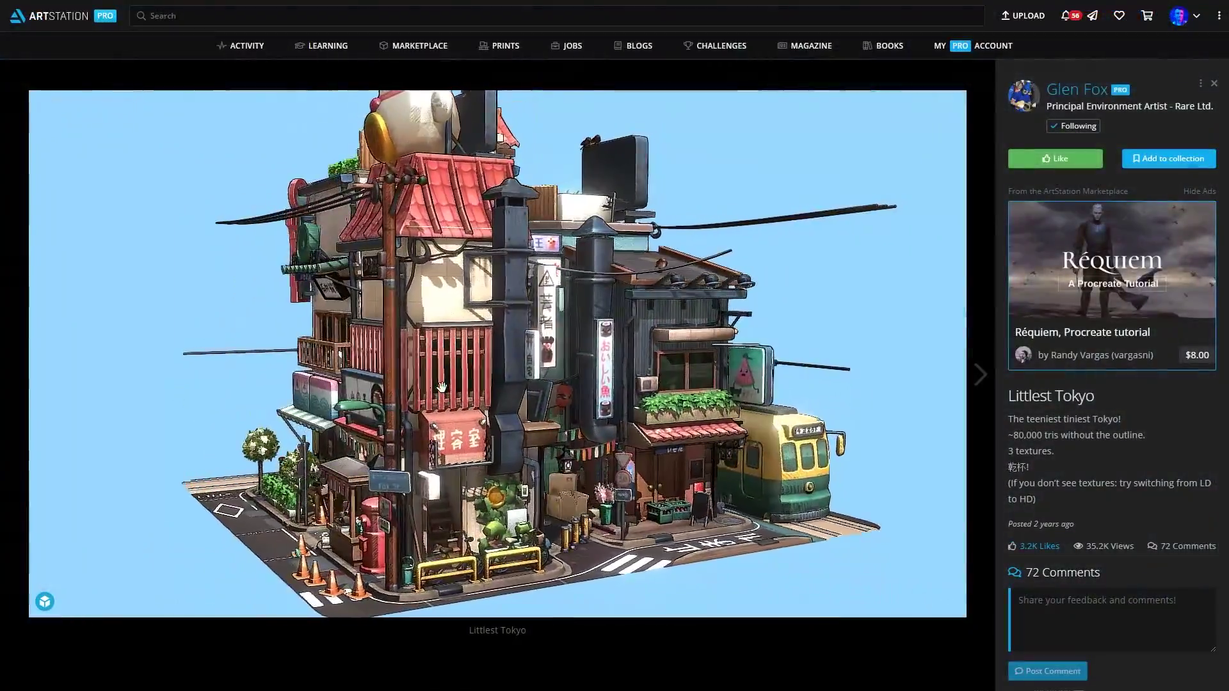
pyautogui.moveTo(442, 388); pyautogui.dragTo(147, 385)
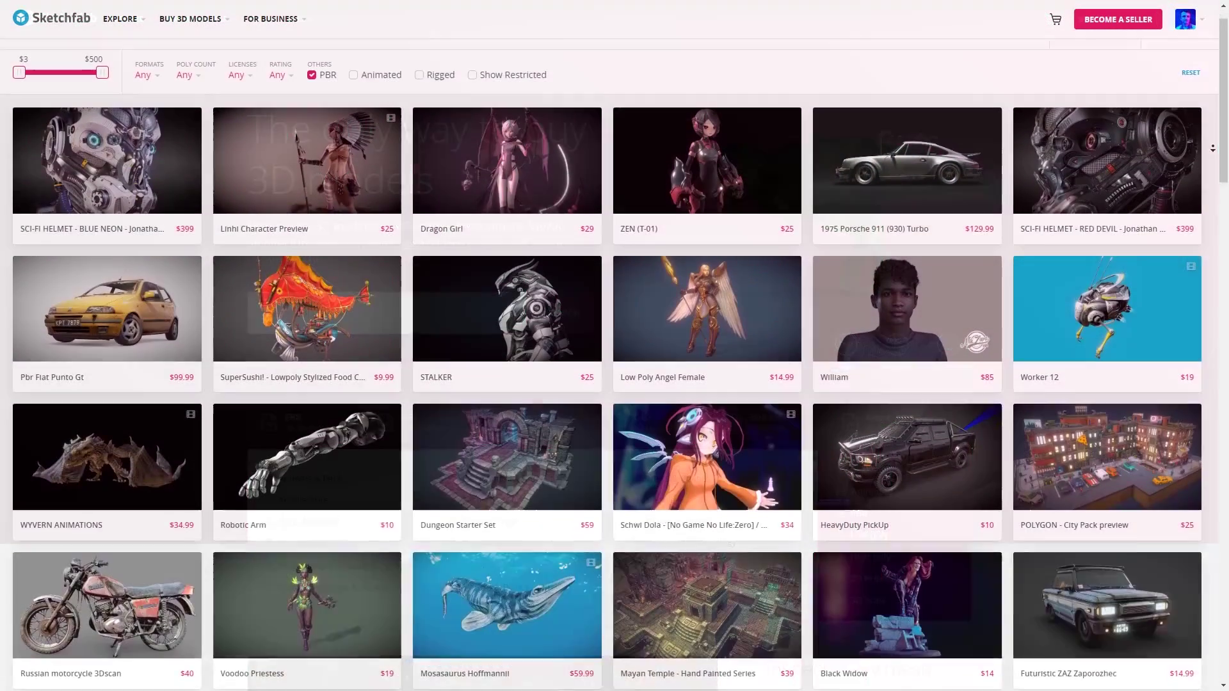
# Browse the 3D models for sale in the Sketchfab store.
pyautogui.scroll(-2, 1212, 149)
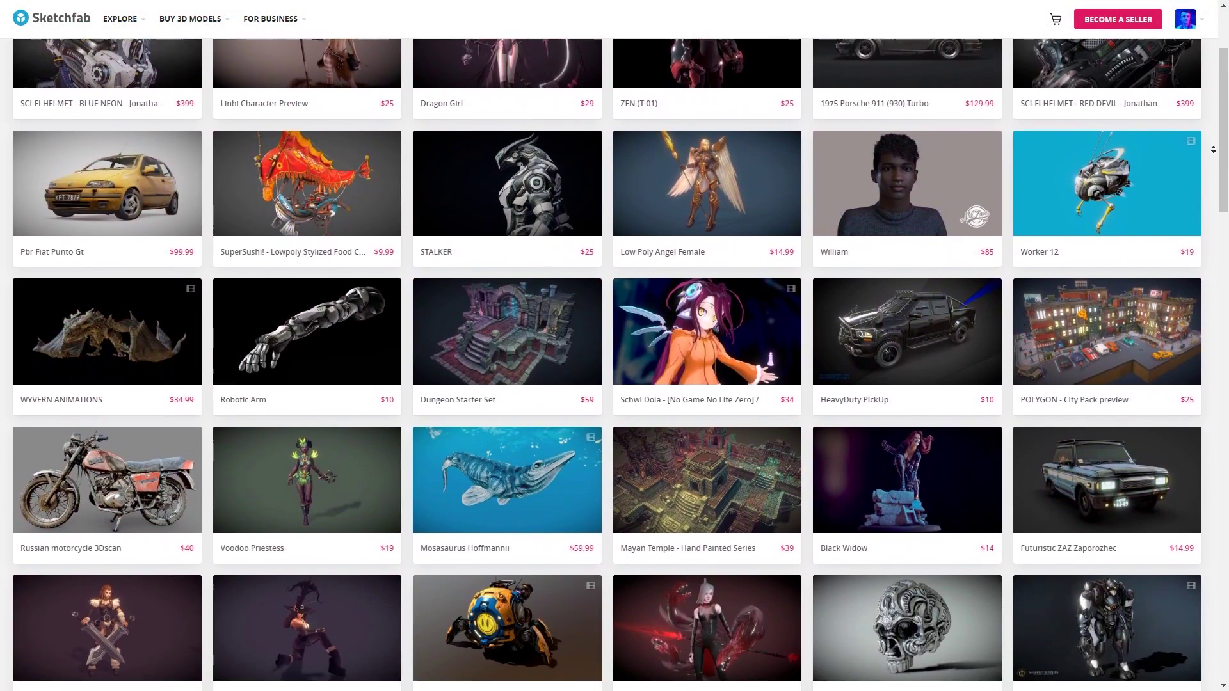
pyautogui.scroll(-3, 1212, 149)
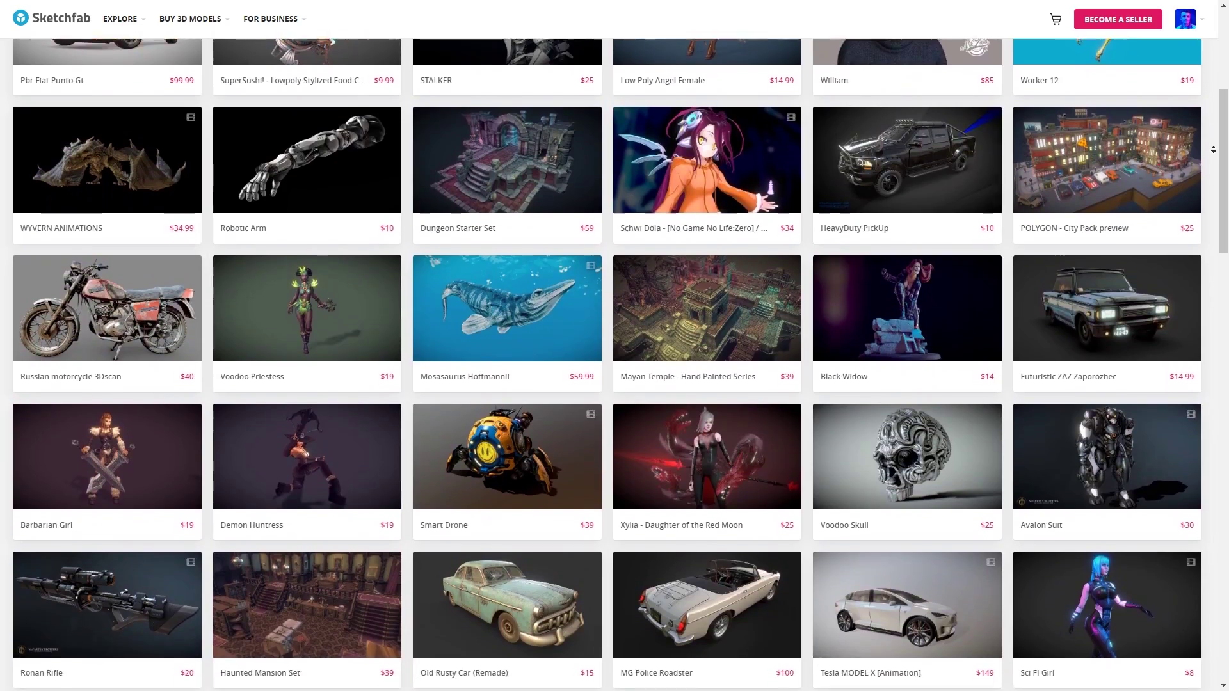
pyautogui.scroll(-4, 1213, 149)
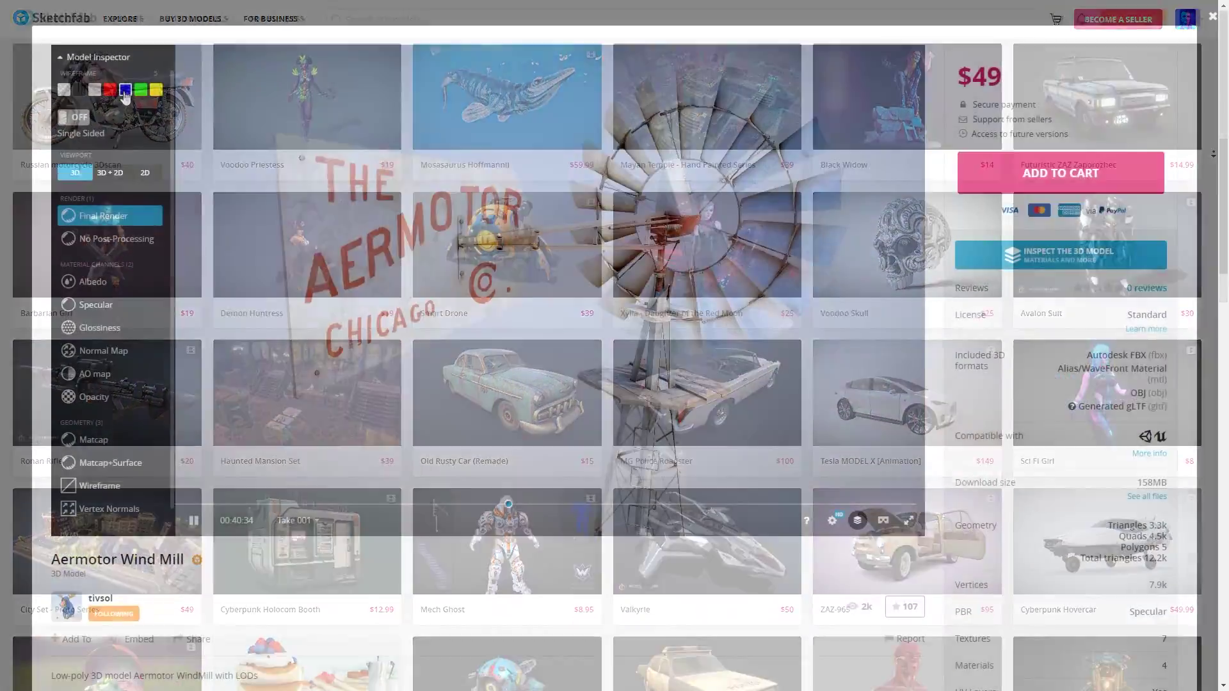
# Inspect the Aermotor Wind Mill model with a blue wireframe through its Albedo, Specular and Glossiness channels.
pyautogui.click(124, 90)
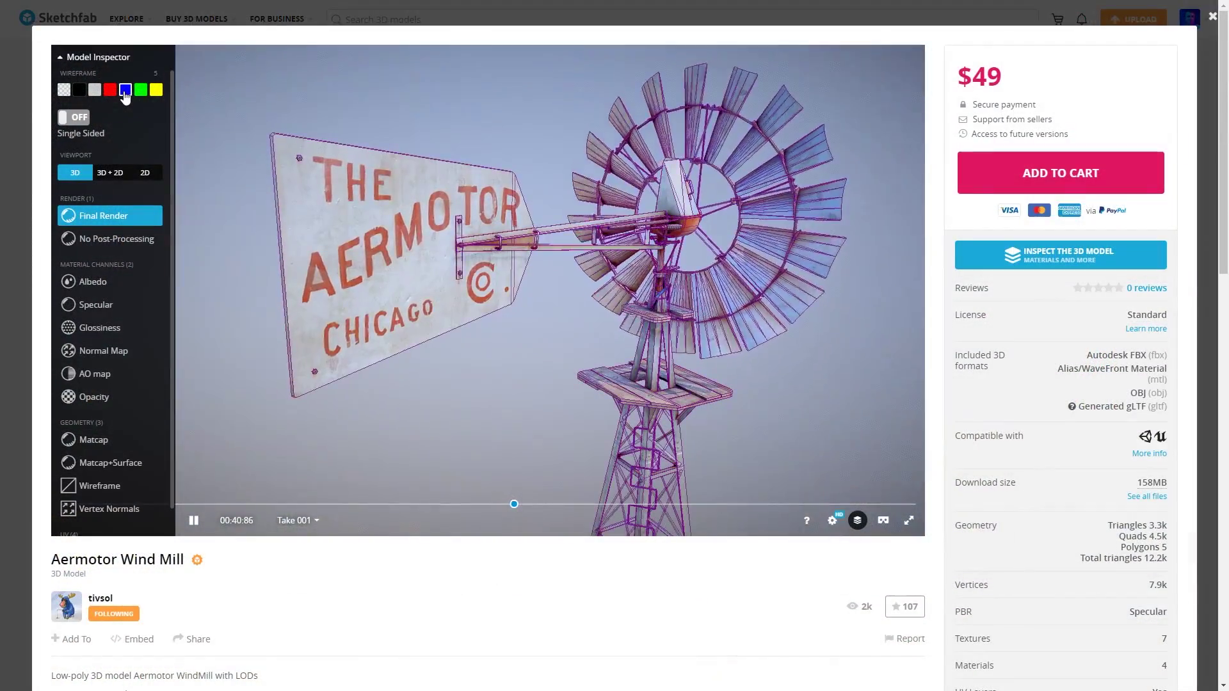
pyautogui.click(90, 283)
pyautogui.click(91, 308)
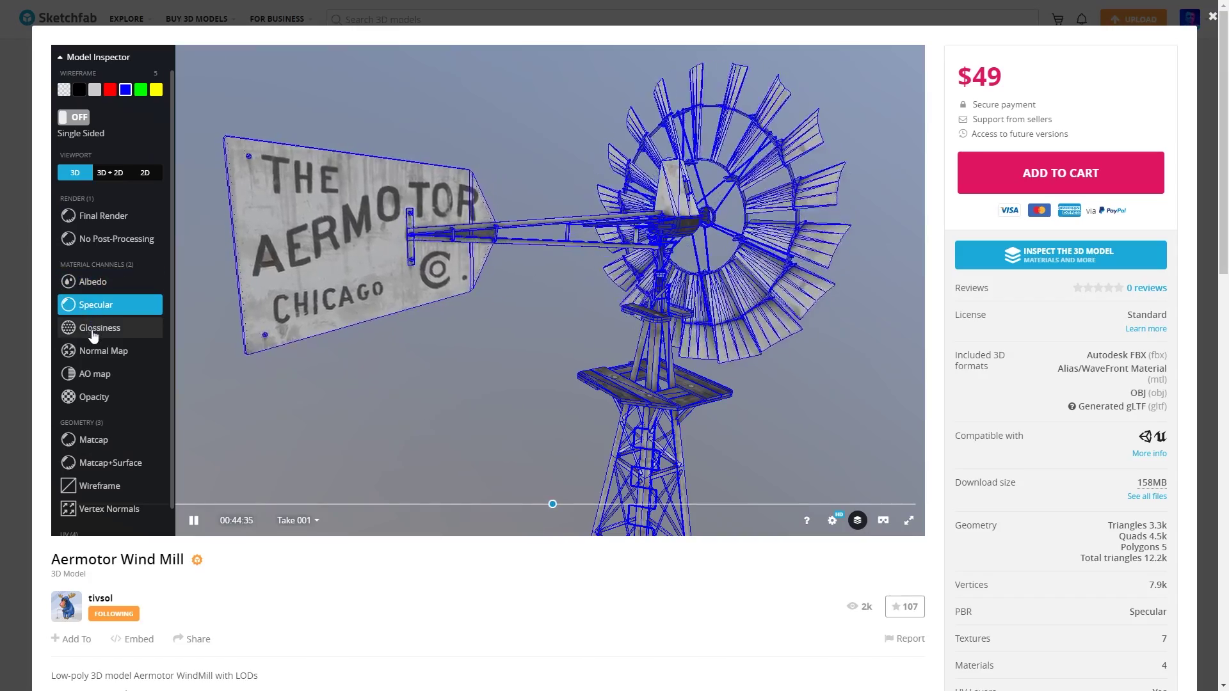
pyautogui.click(91, 328)
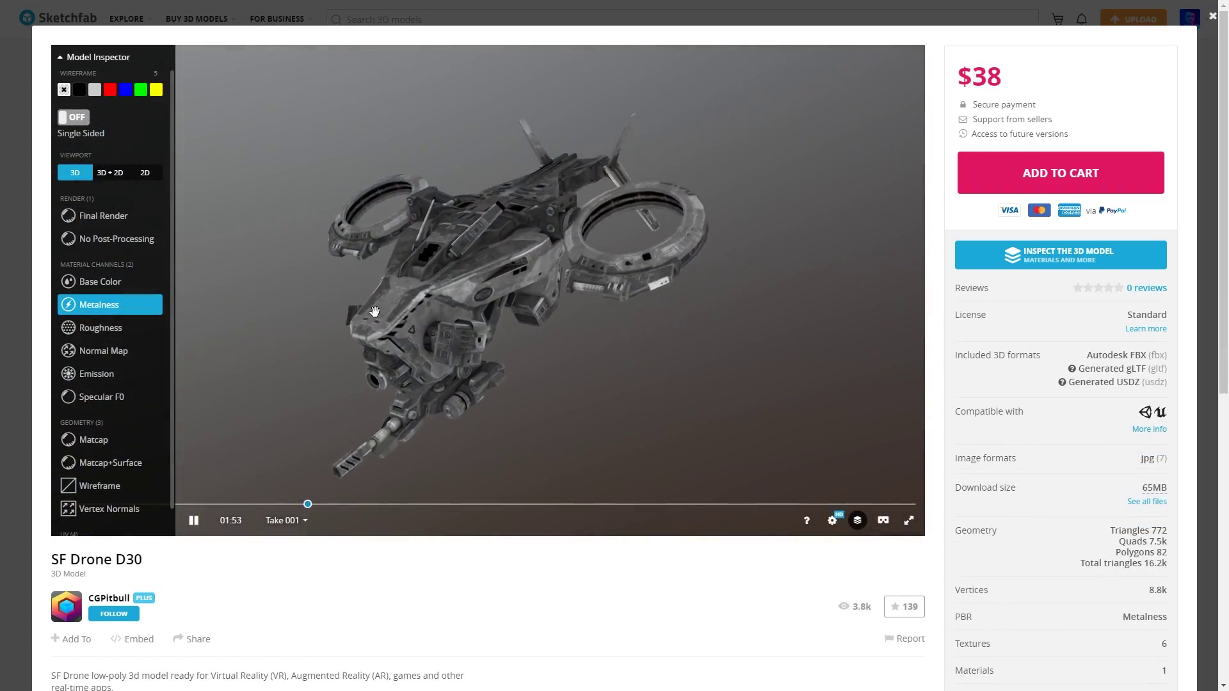
# Inspect the SF Drone D30 model up close in Final Render with a green wireframe.
pyautogui.click(103, 216)
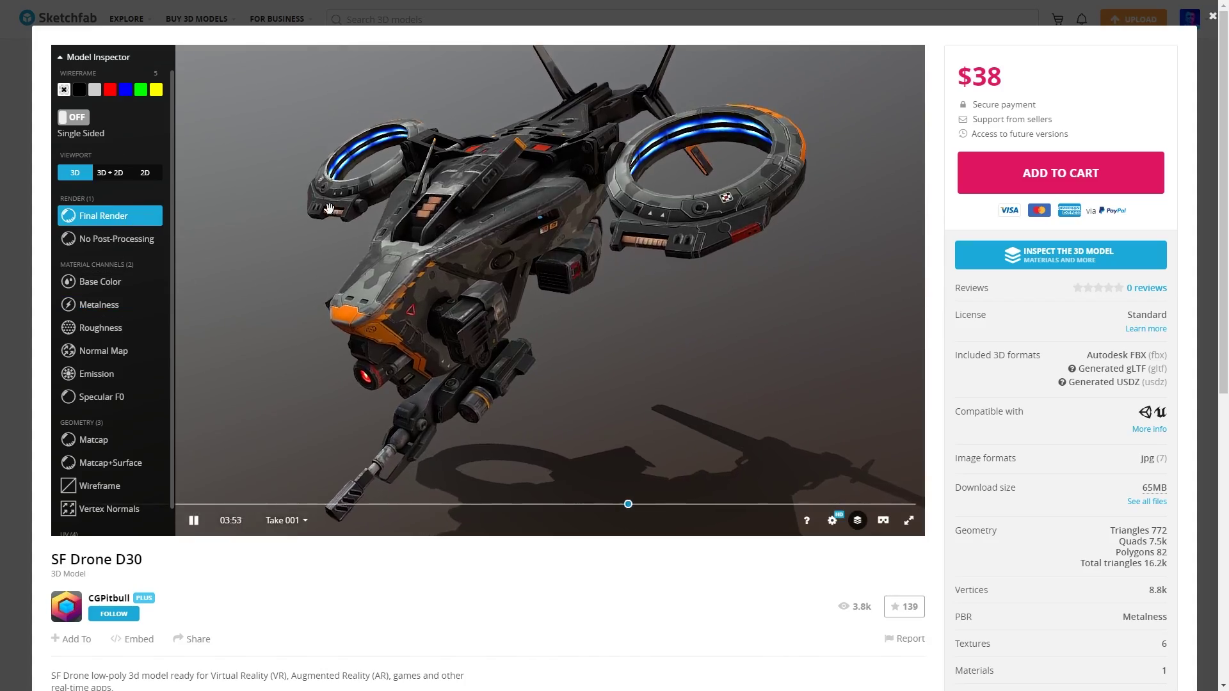
pyautogui.click(130, 90)
pyautogui.click(139, 93)
pyautogui.moveTo(513, 231)
pyautogui.mouseDown()
pyautogui.moveTo(592, 236)
pyautogui.moveTo(514, 236)
pyautogui.mouseUp()
pyautogui.scroll(5, 514, 235)
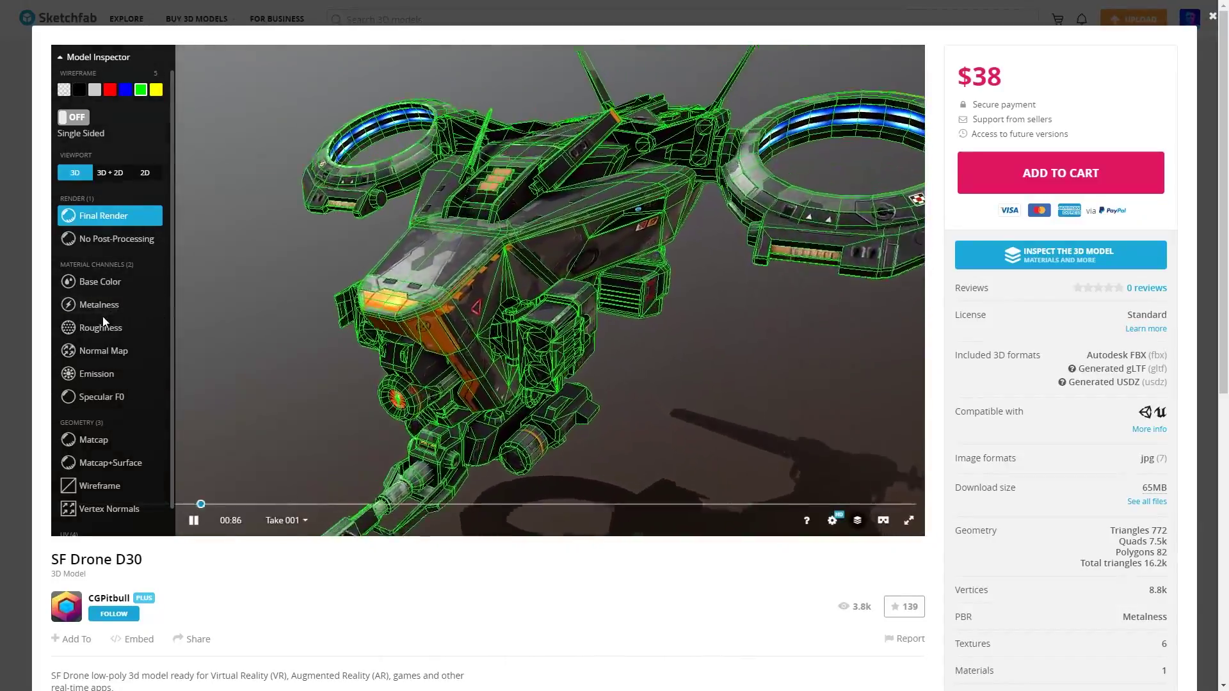
pyautogui.click(103, 317)
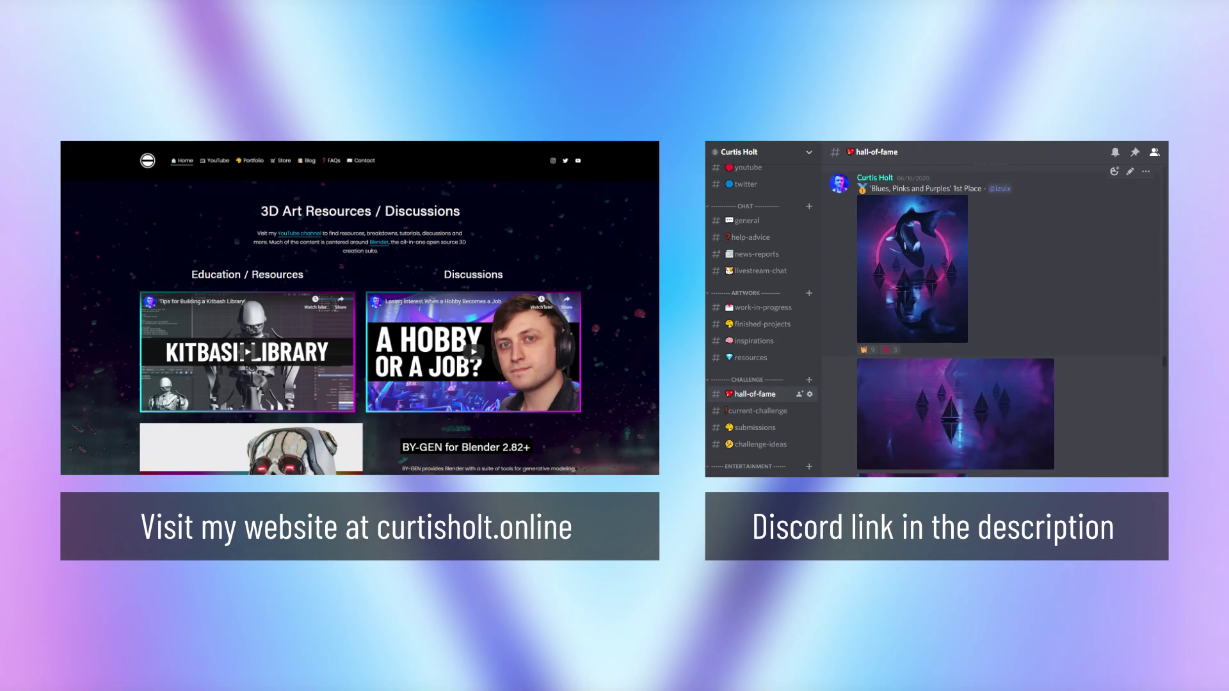